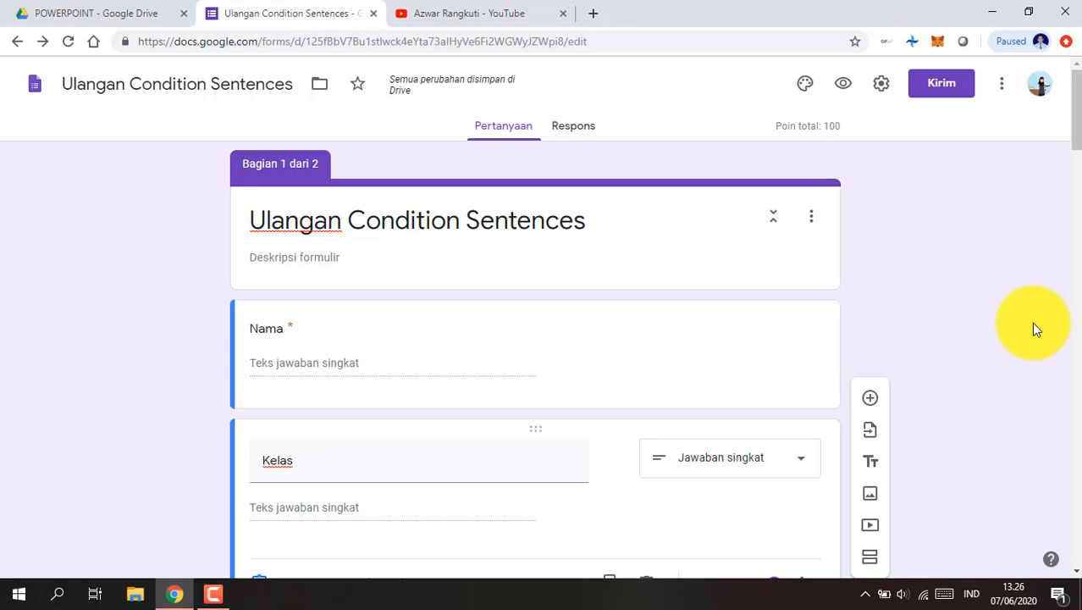
Add a new short-answer (Jawaban singkat) question below the Kelas question
scroll(536, 259, down, 2)
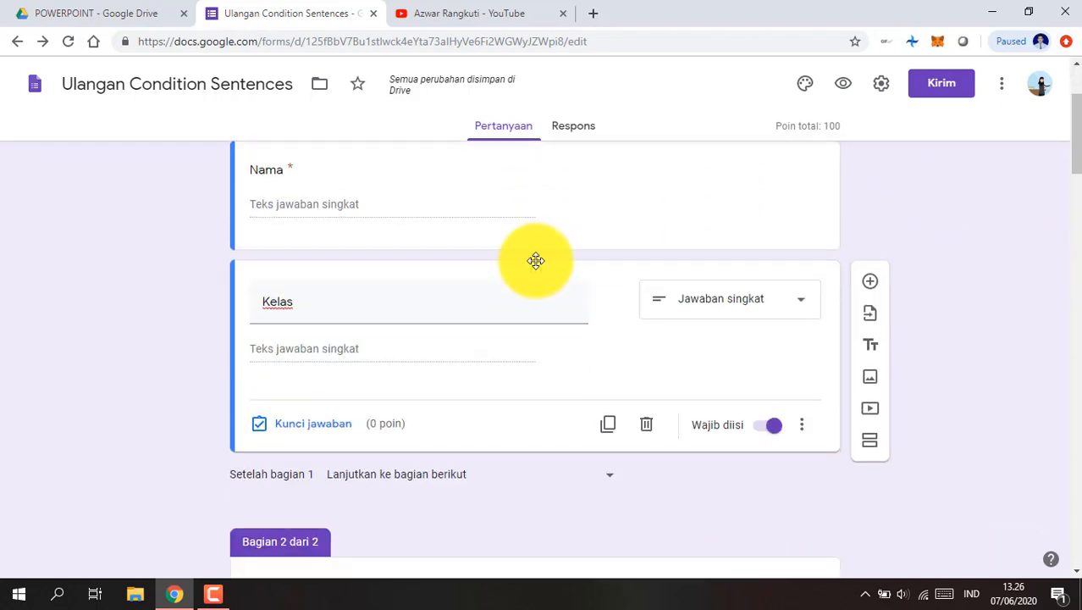
scroll(517, 295, up, 2)
scroll(474, 300, down, 3)
scroll(381, 292, up, 3)
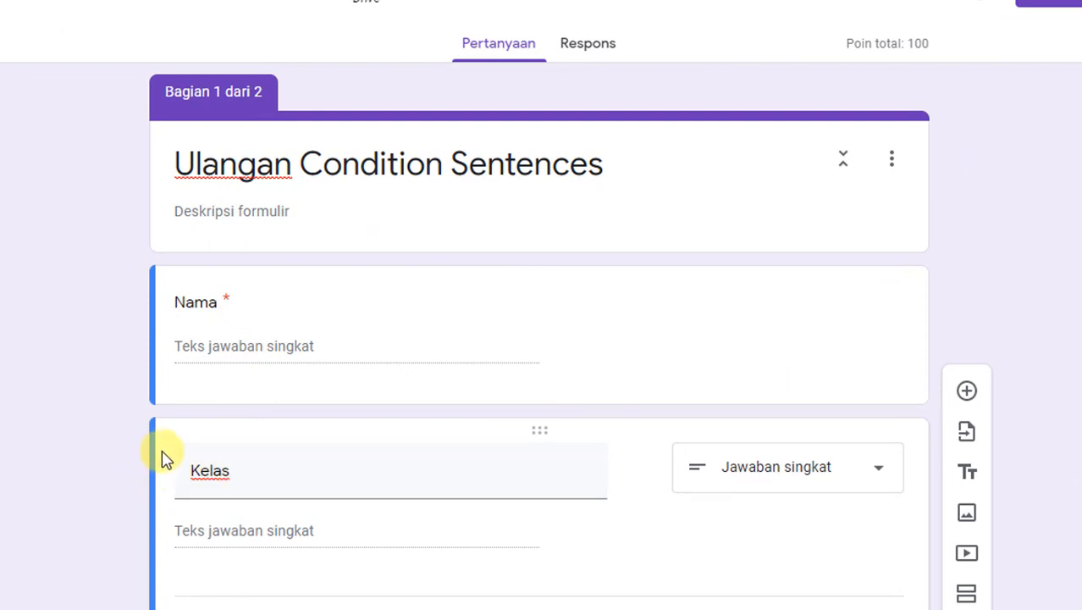
scroll(164, 457, down, 1)
scroll(153, 229, up, 1)
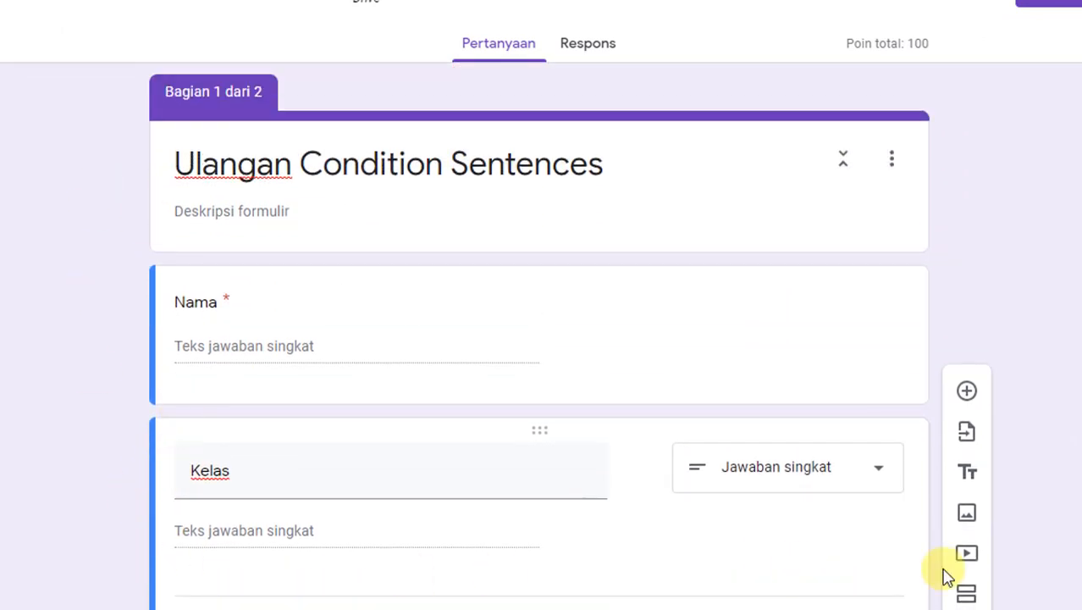
scroll(182, 325, down, 3)
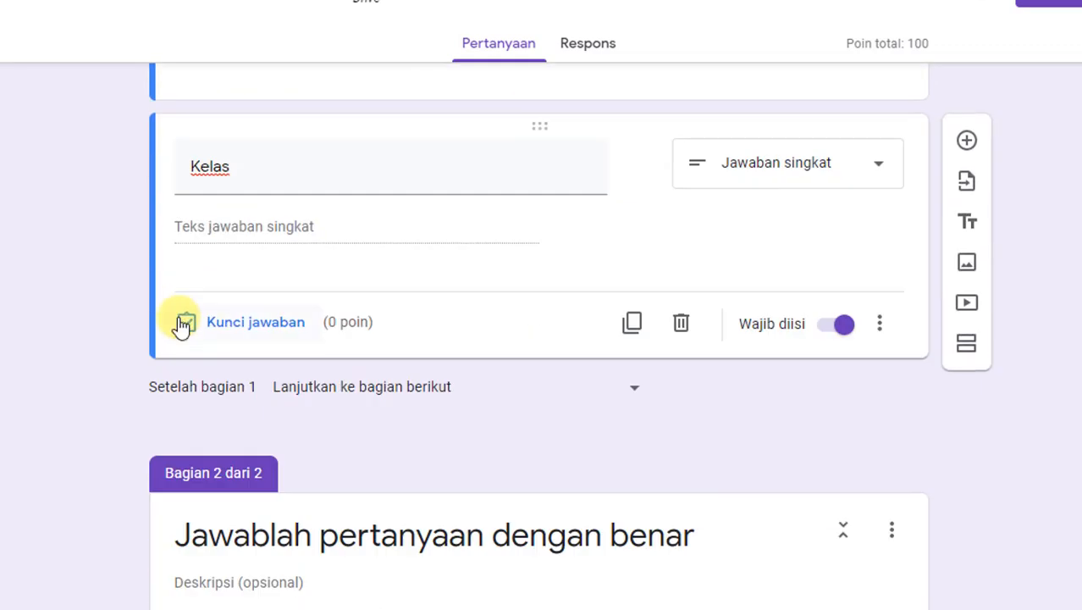
scroll(186, 317, up, 1)
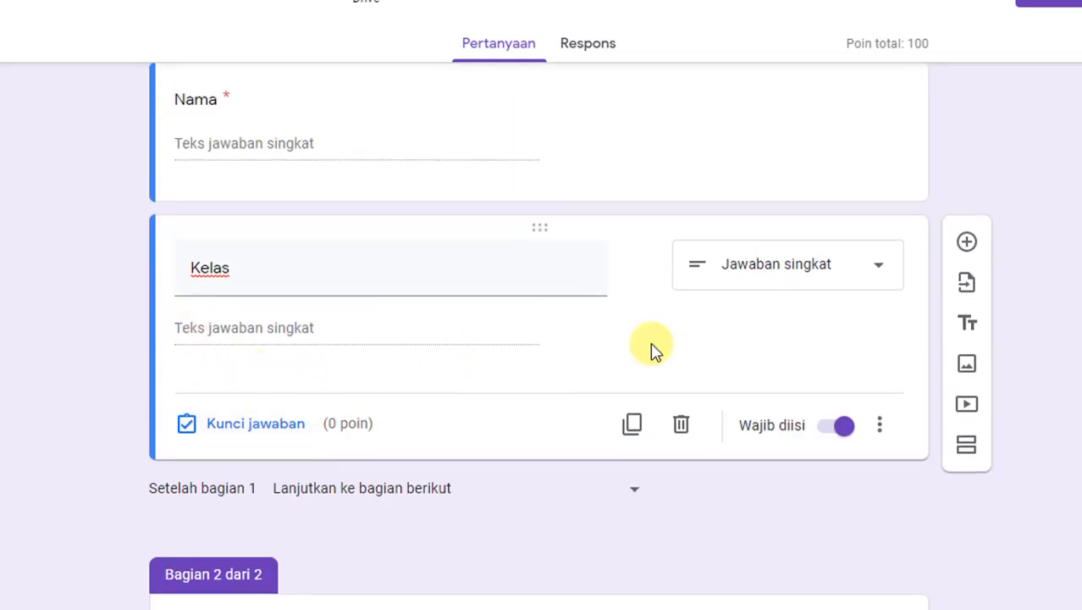
click(967, 245)
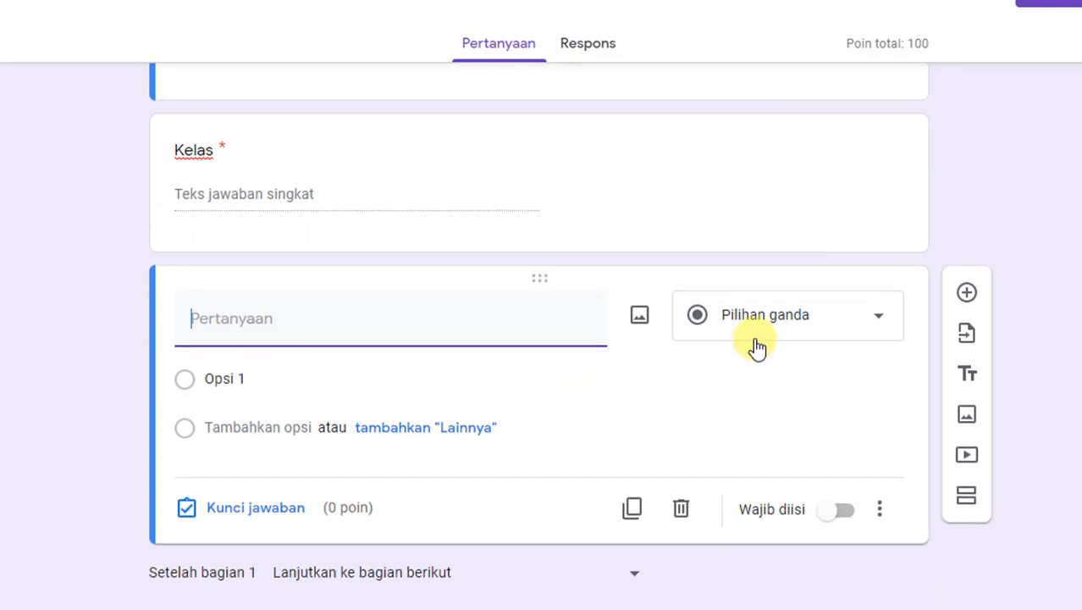
click(744, 325)
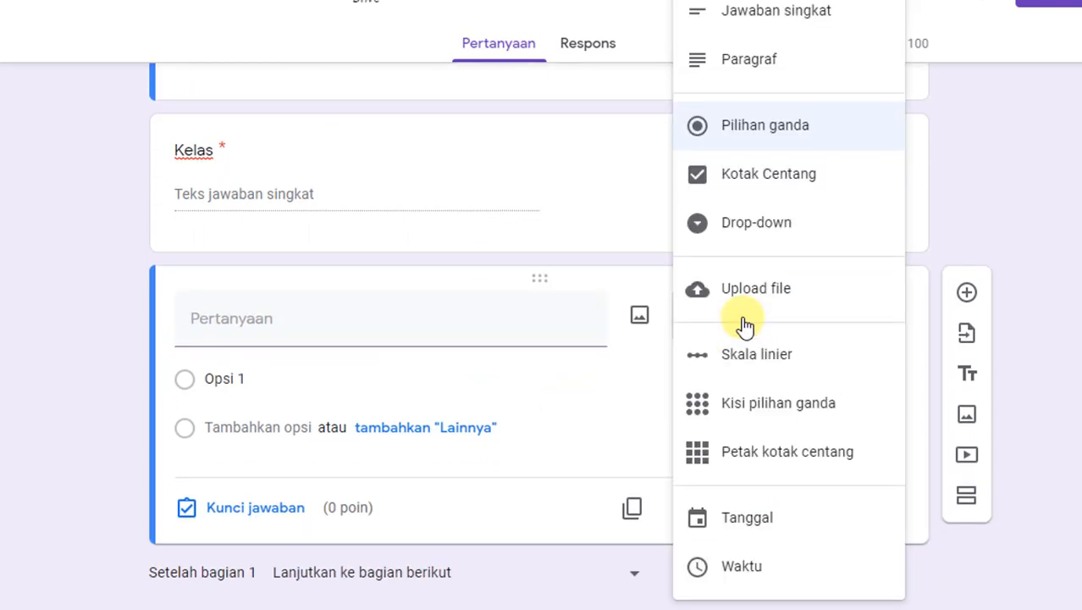
click(751, 16)
Title the new question 'Token'
click(409, 325)
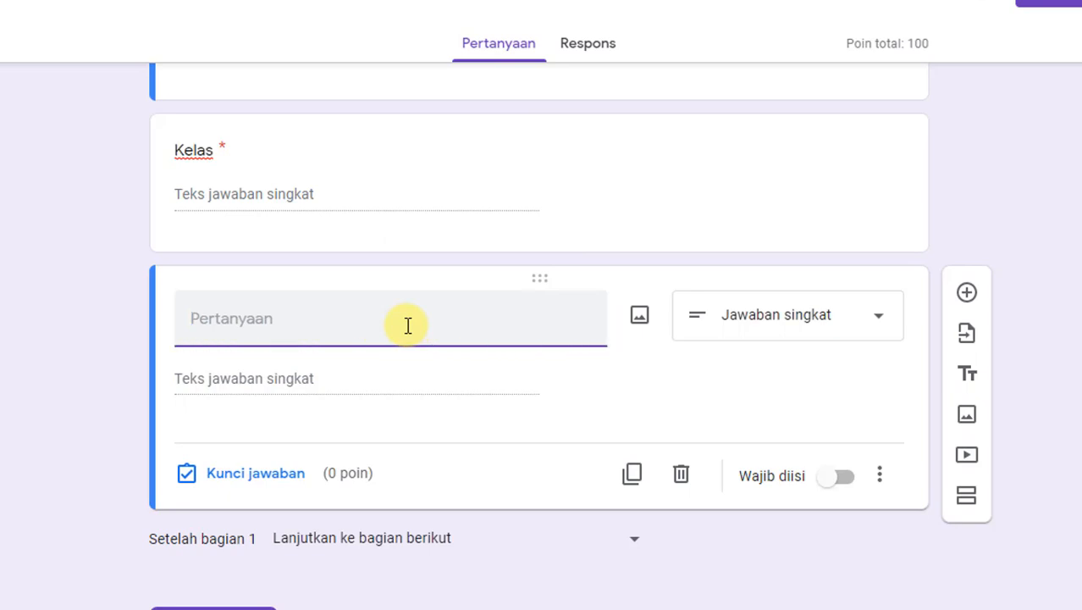
text(Toek)
key(BackSpace)
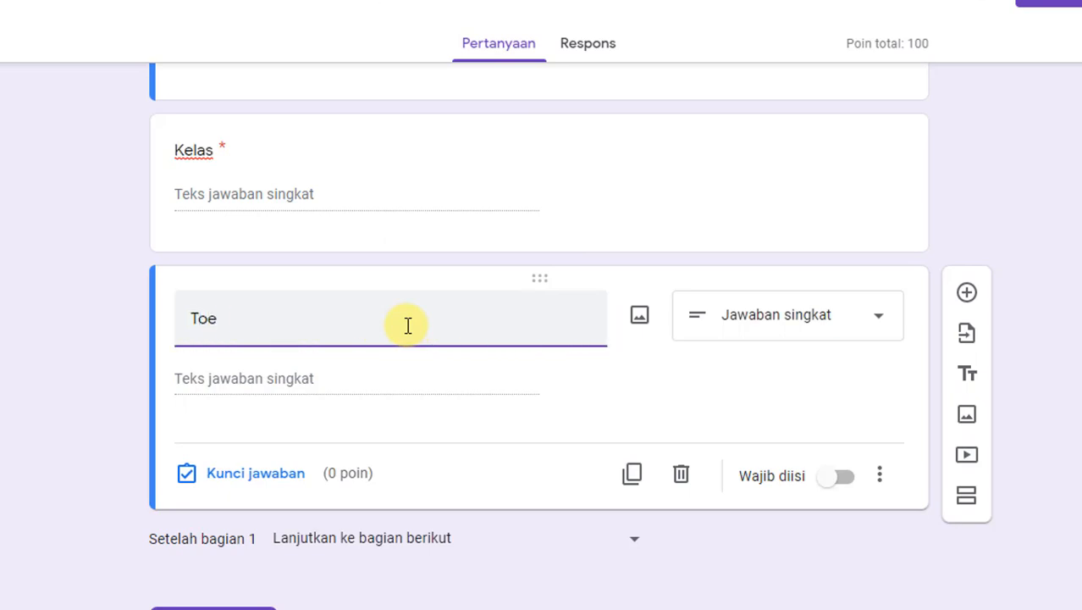
text(kke)
key(BackSpace)
key(BackSpace)
key(BackSpace)
key(BackSpace)
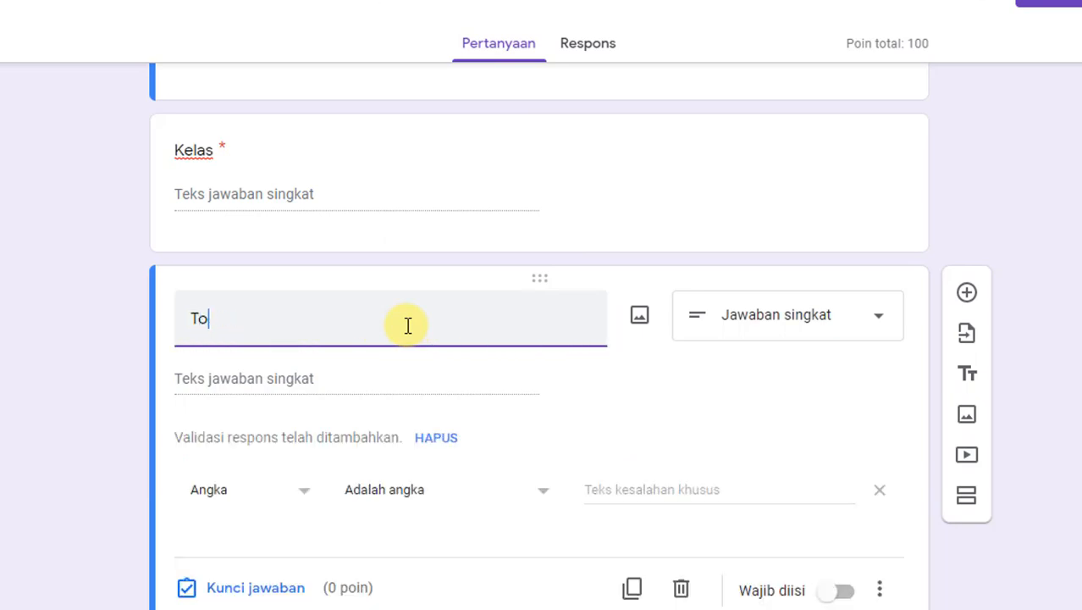
text(k)
key(BackSpace)
text(n)
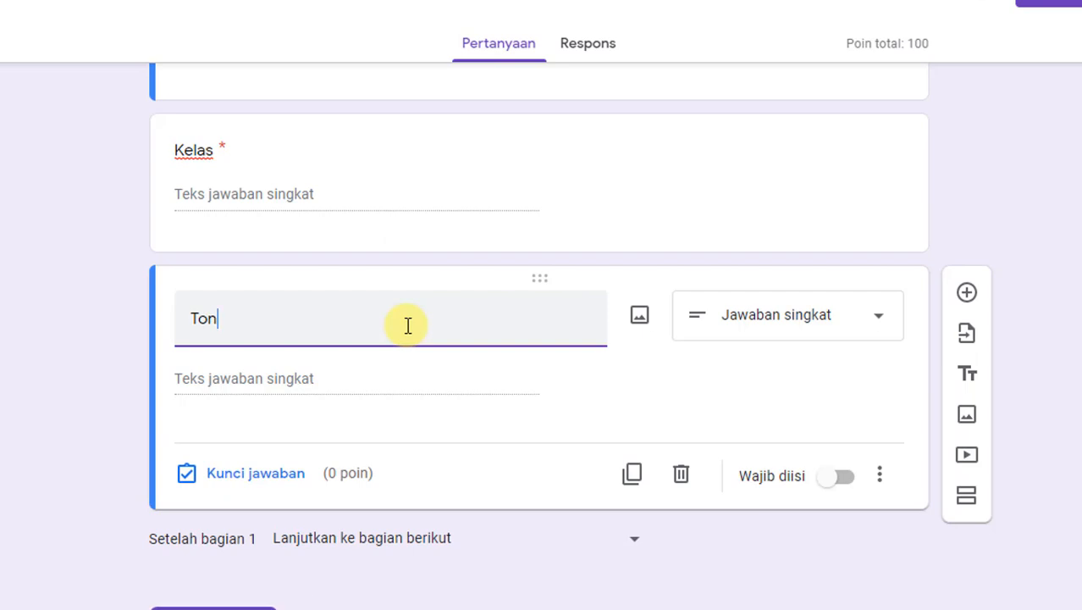
key(BackSpace)
text(ken)
click(115, 322)
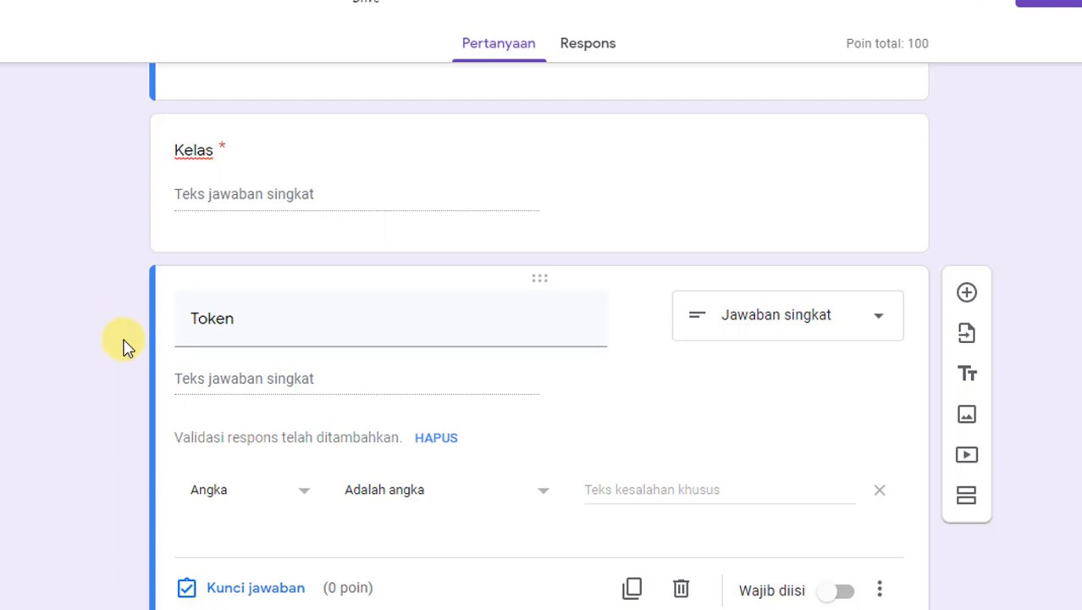
Set Token's validation to Teks > Berisi with the text INDONESIA
scroll(169, 413, down, 3)
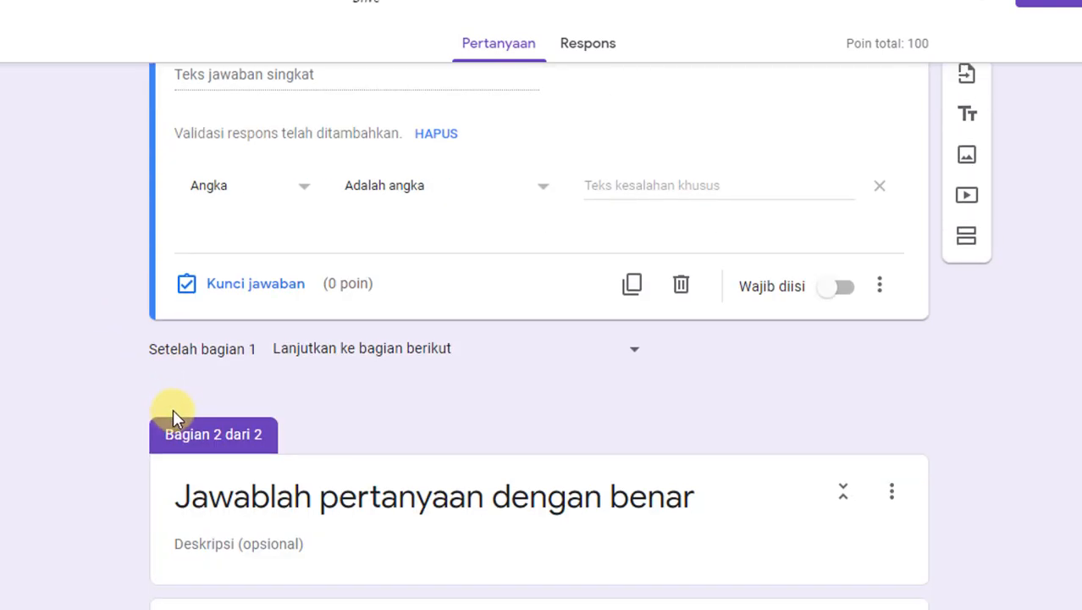
scroll(173, 415, up, 2)
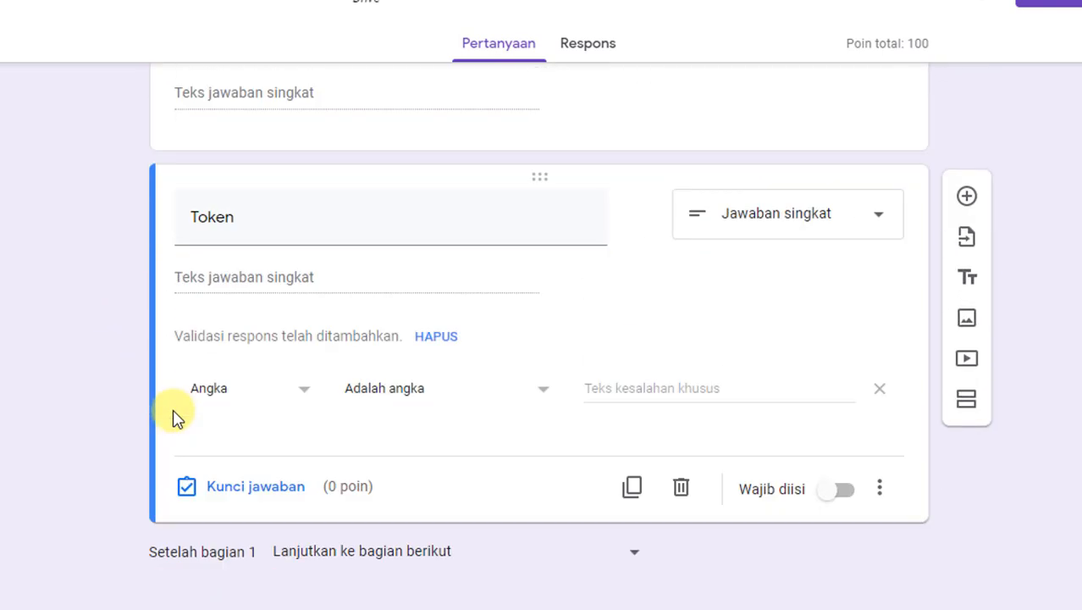
click(252, 405)
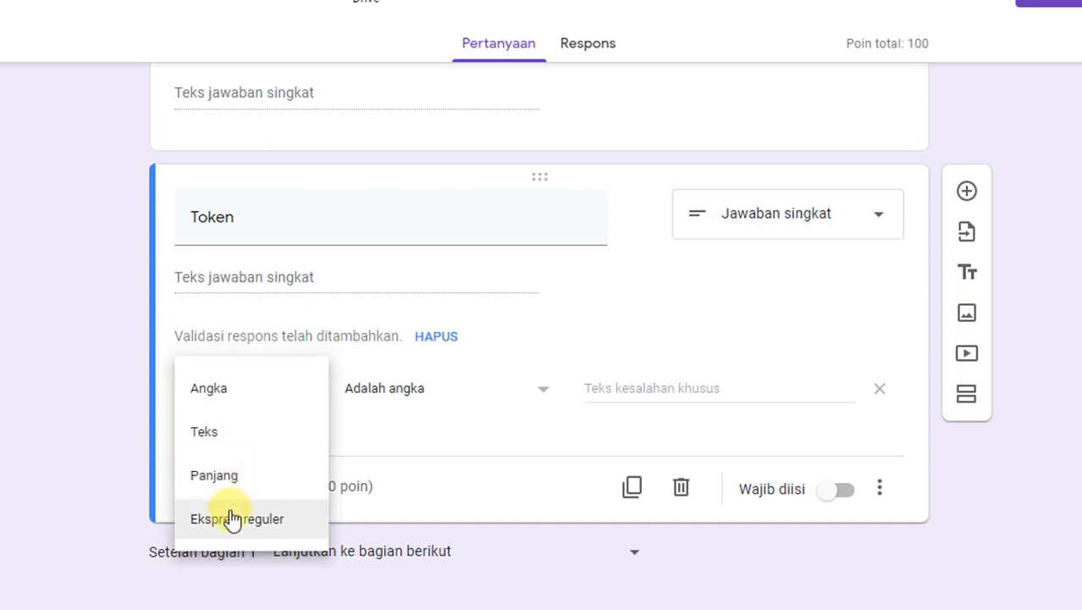
click(208, 428)
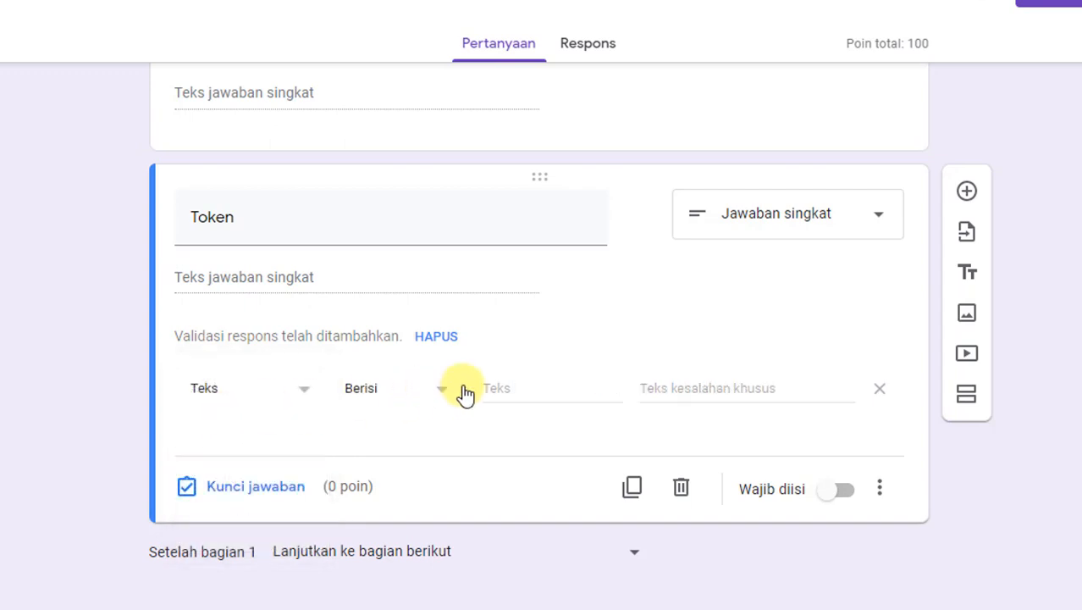
click(507, 382)
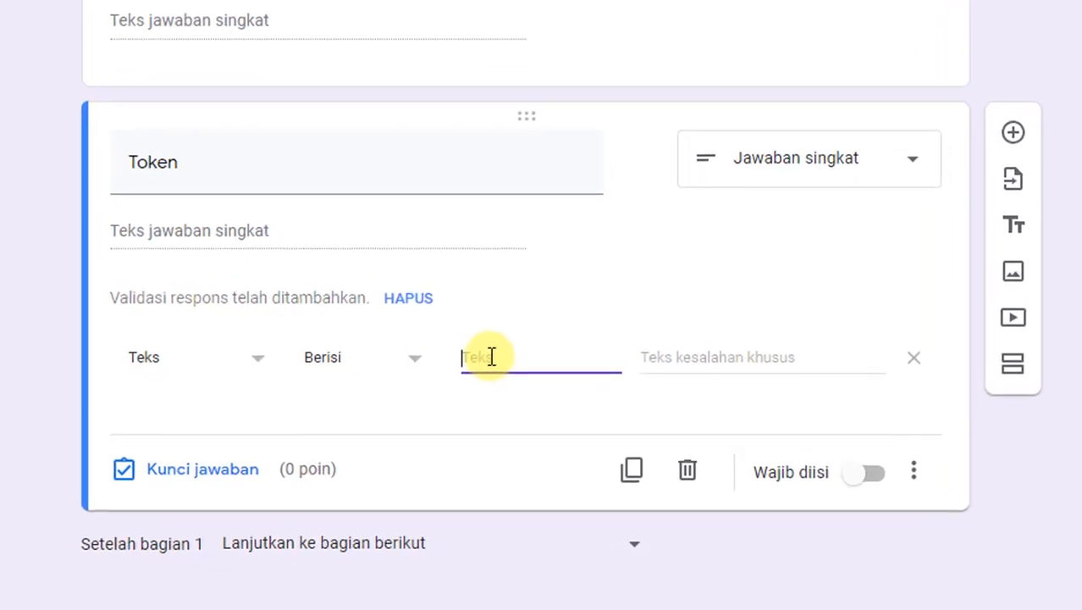
text(INDONESIA)
Add the error message 'Maaf token anda salah, silahkan coba lagi' and make Token required
key(Tab)
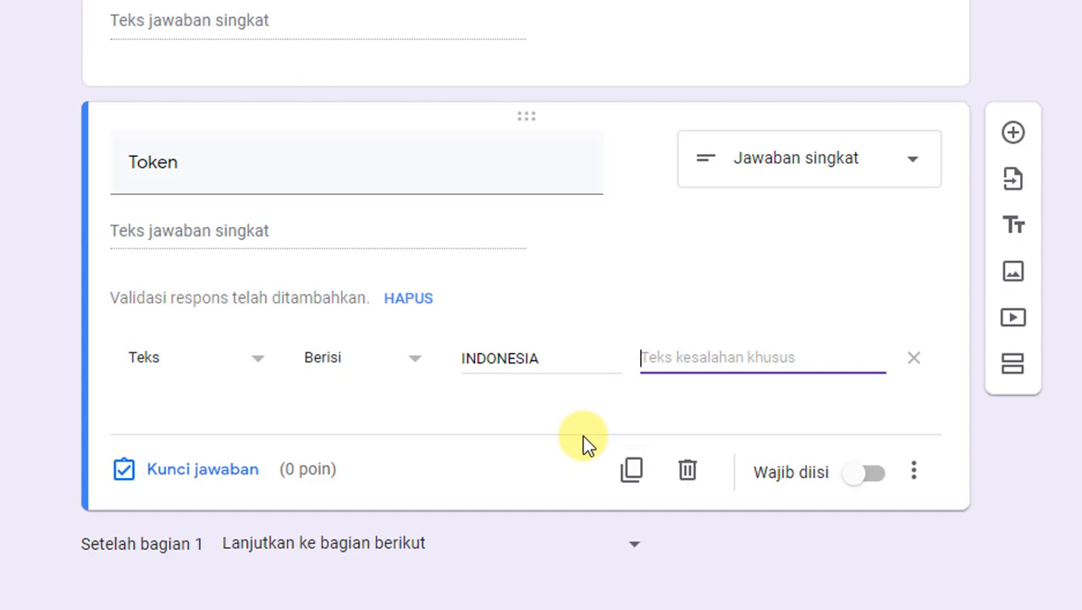
text(Maa)
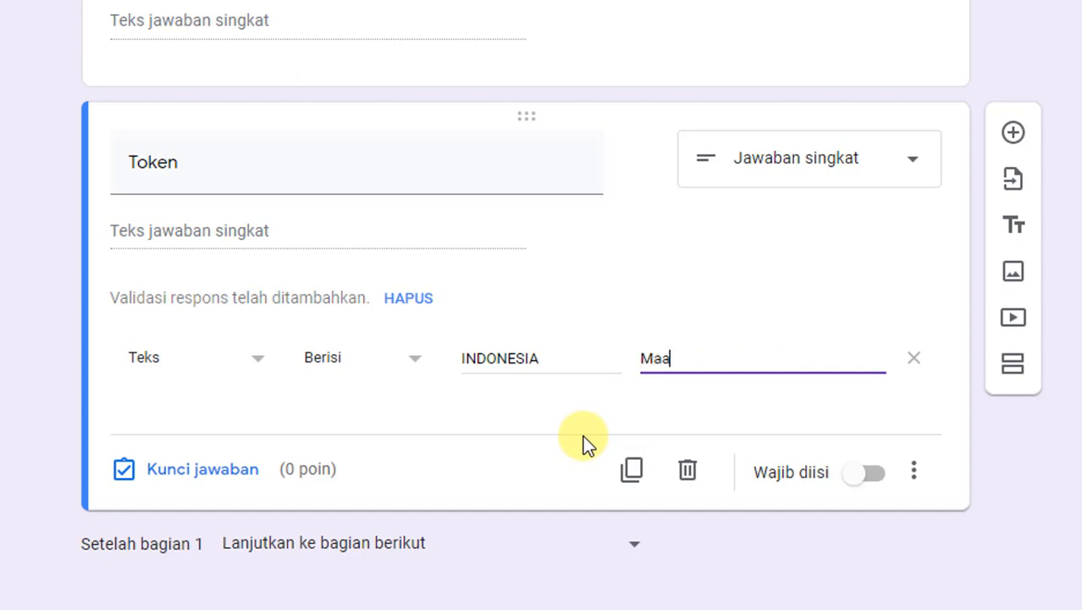
text(f toke)
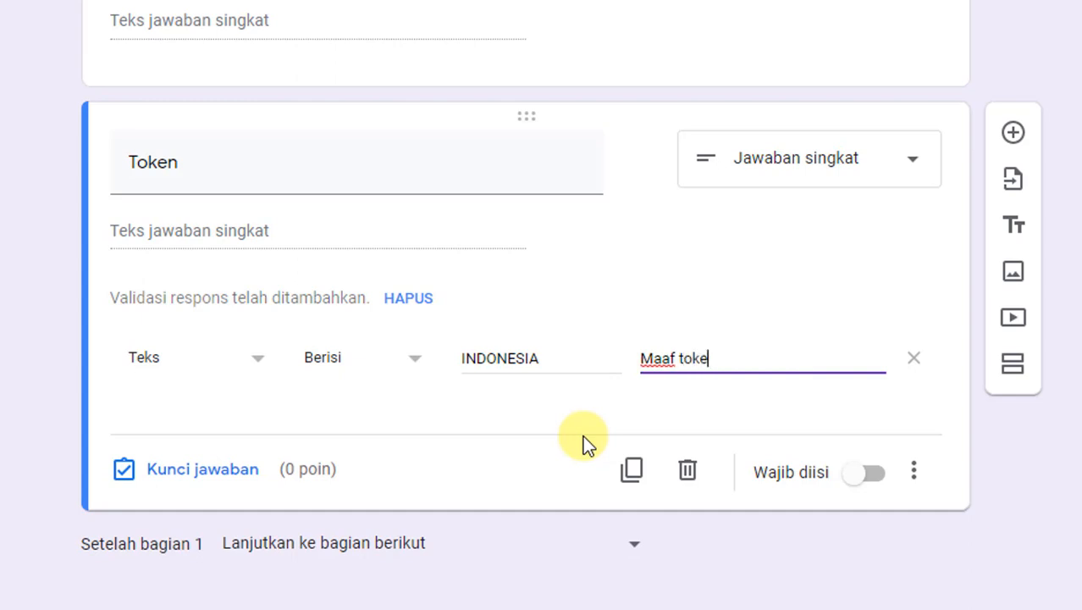
text(n anda salah)
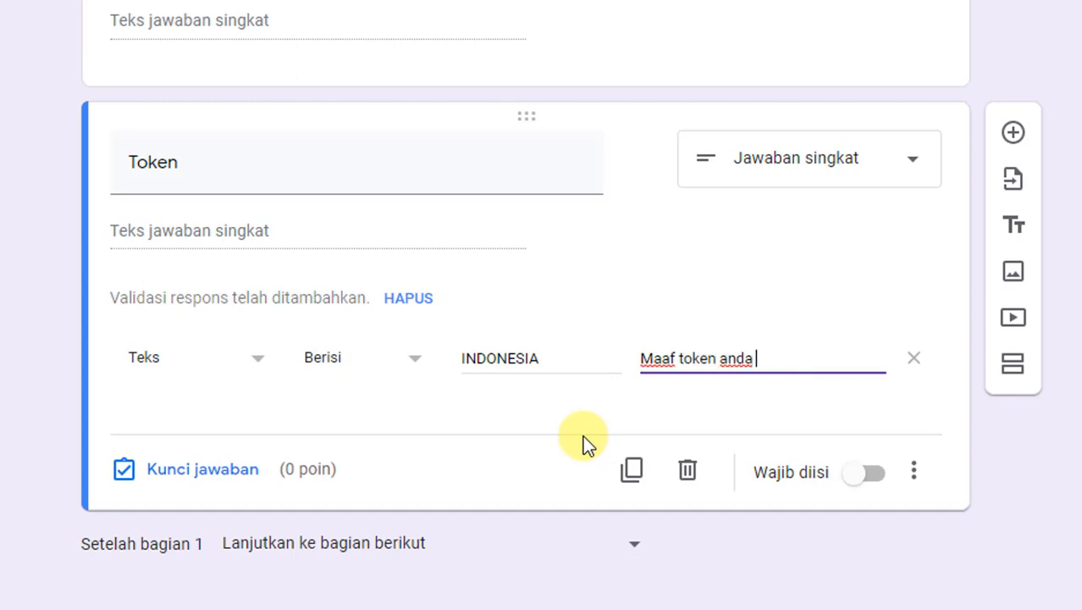
text(, )
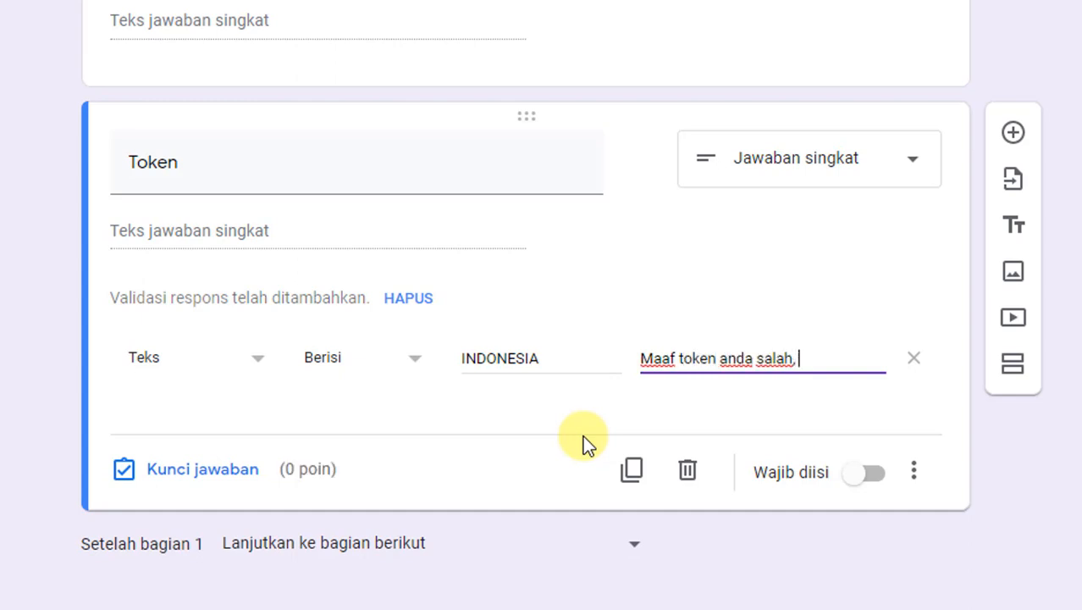
text(si)
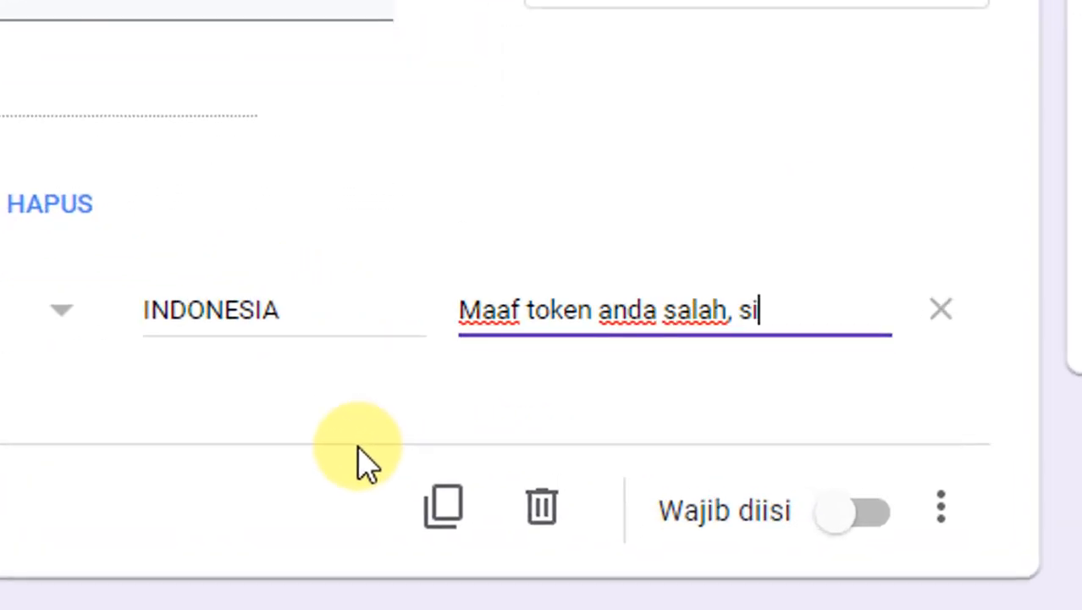
text(lahkan c)
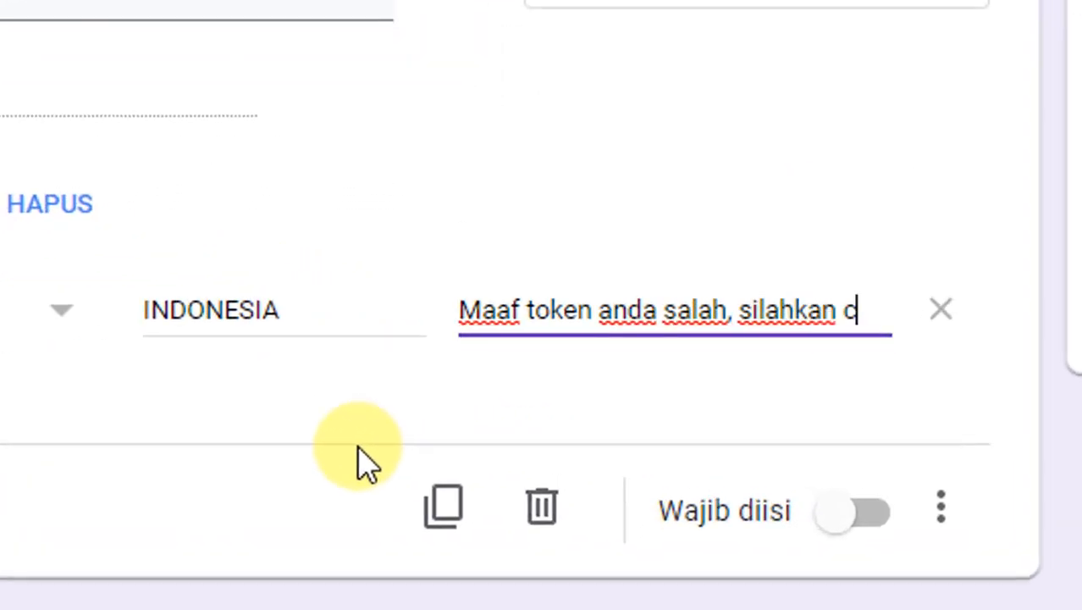
text(oba lagi)
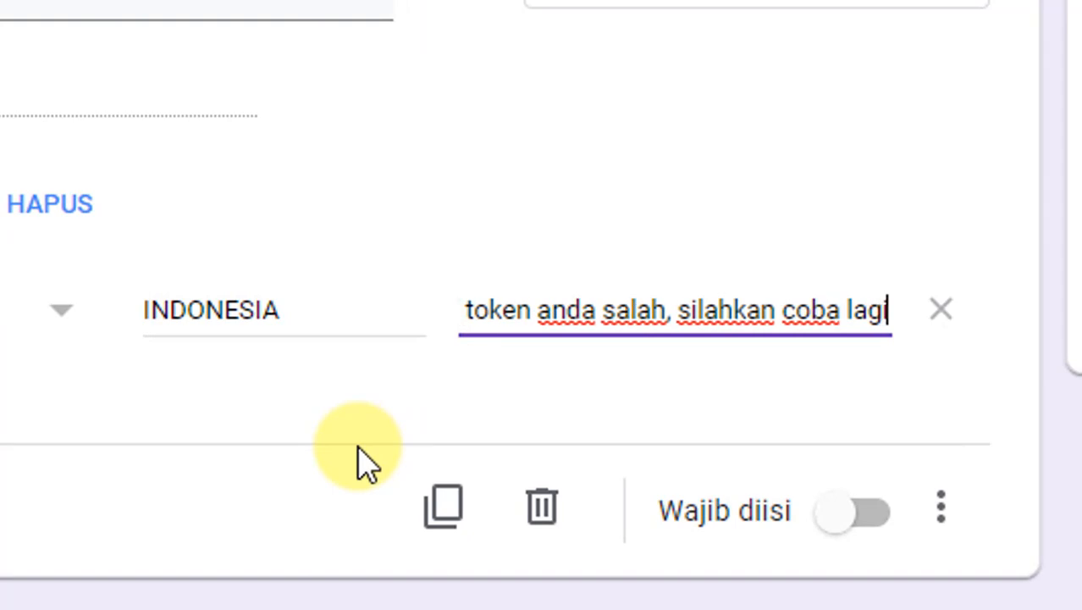
click(860, 513)
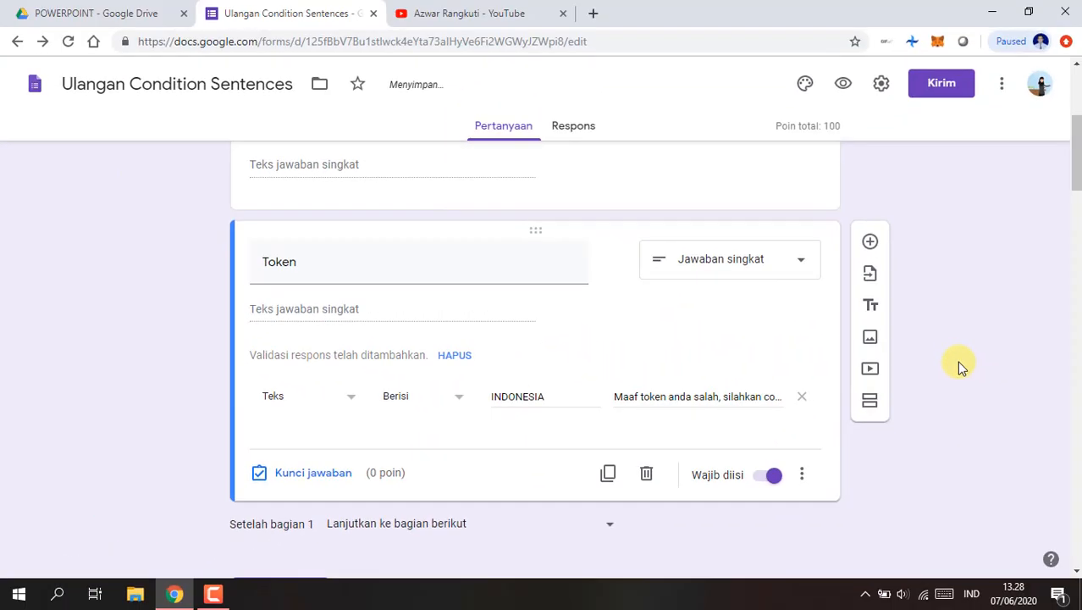
Preview the form and enter a respondent name, Kelas 'X Farmasi', and wrong token 12345
click(842, 88)
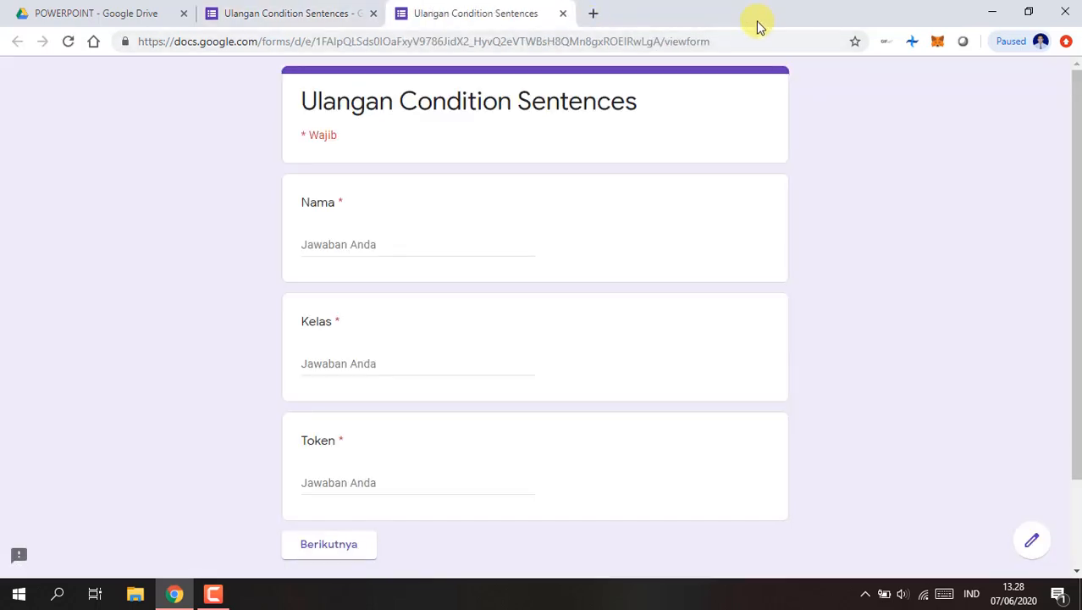
click(409, 238)
text(Azwar)
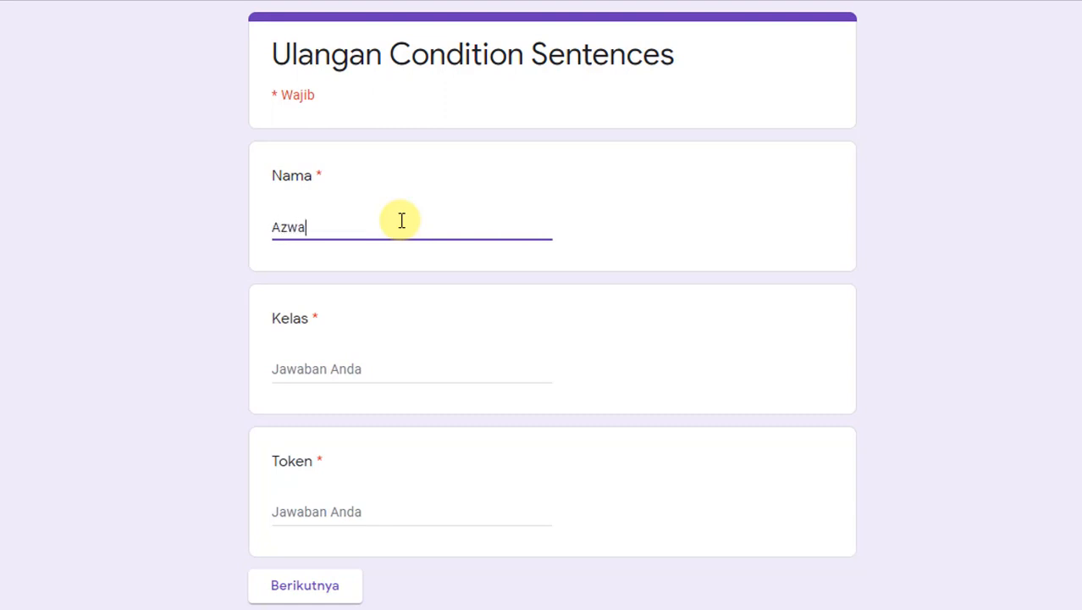
key(Tab)
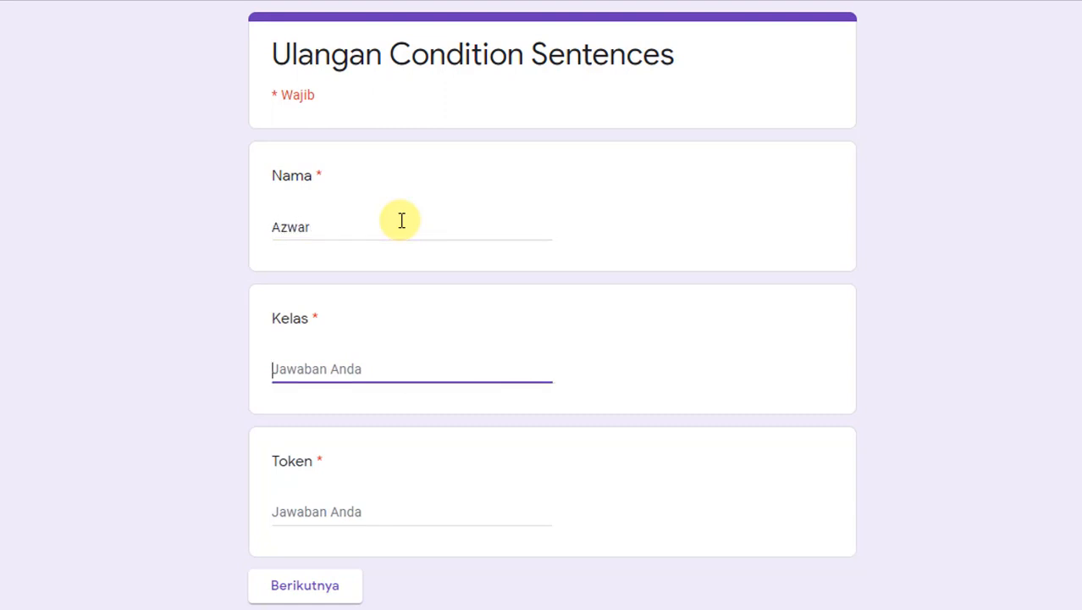
text(X Farmasi)
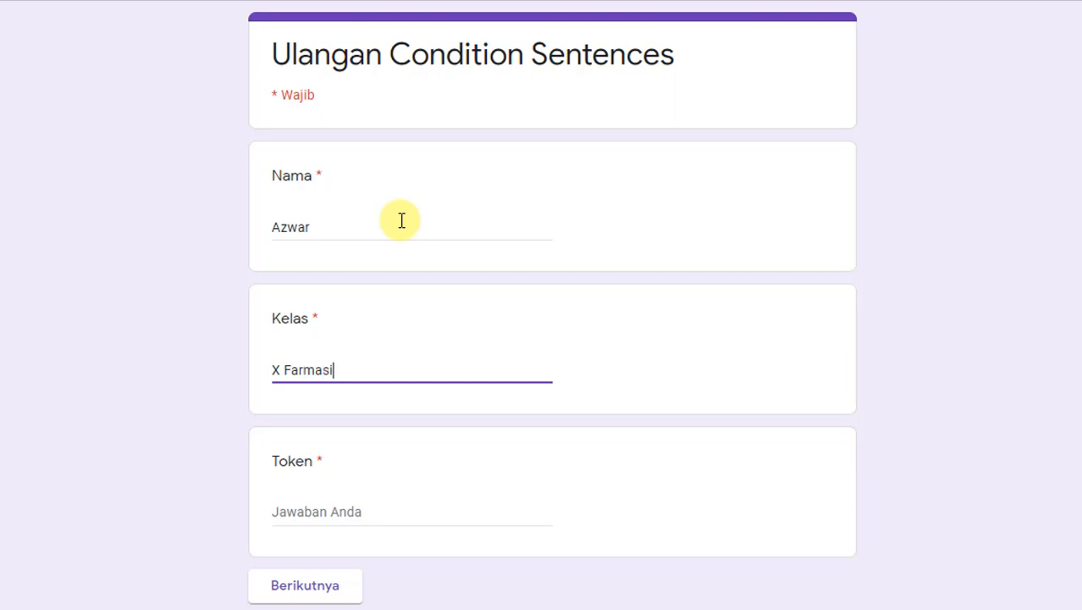
key(Tab)
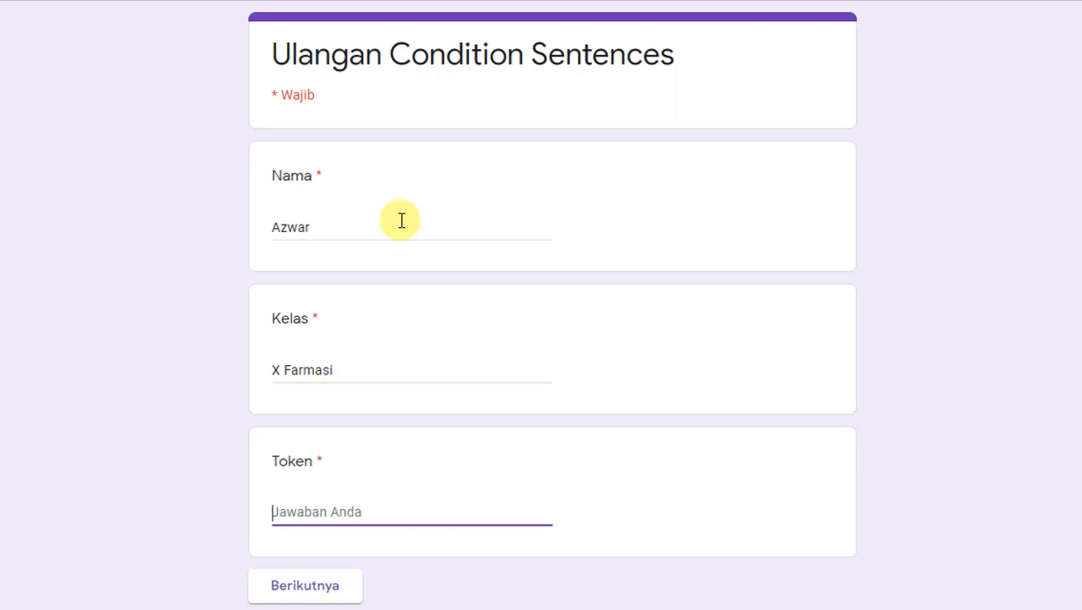
text(123)
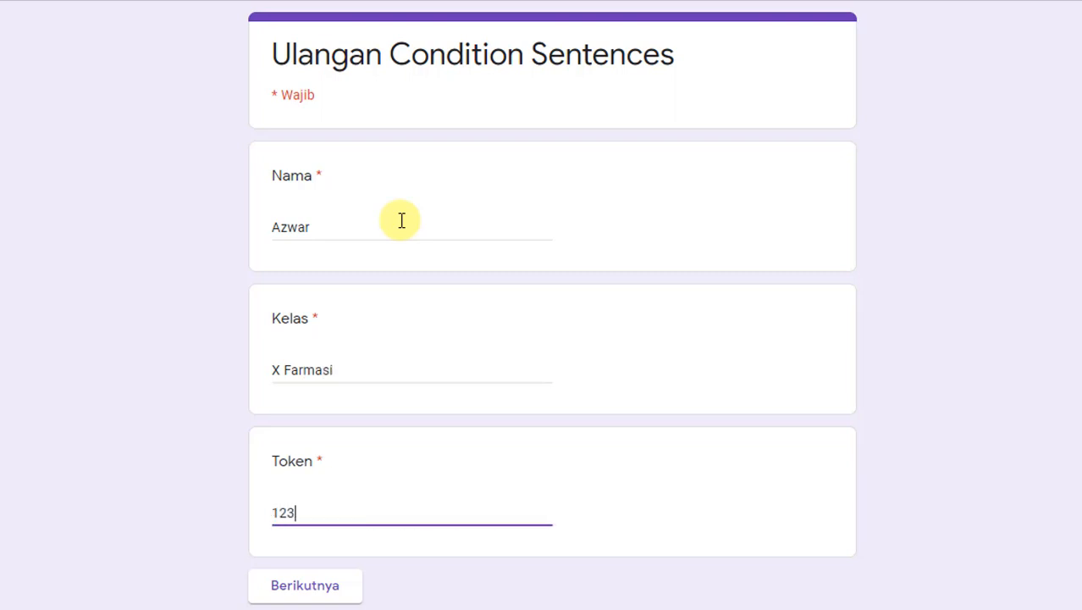
text(45)
click(1047, 398)
Replace the wrong token with INDONESIA and advance to the quiz questions
scroll(430, 541, down, 1)
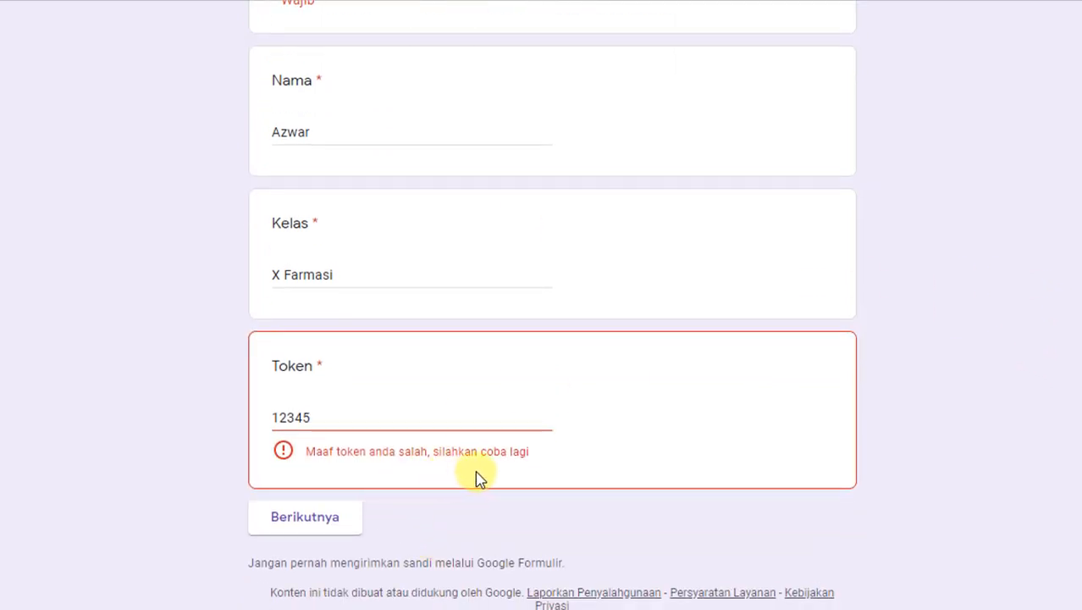
drag(333, 421, 242, 424)
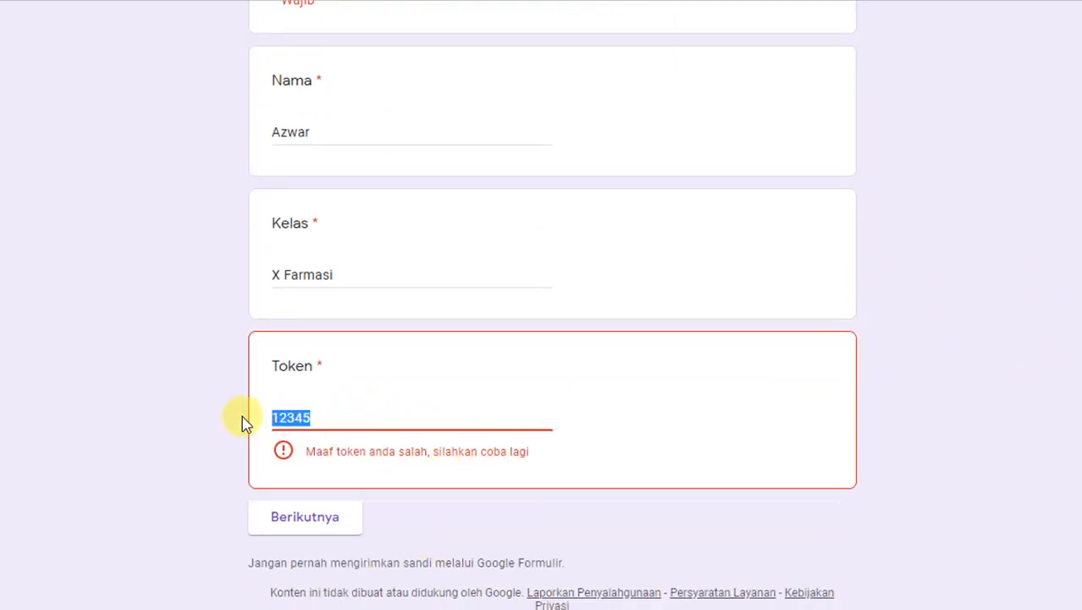
text(INDONESIA)
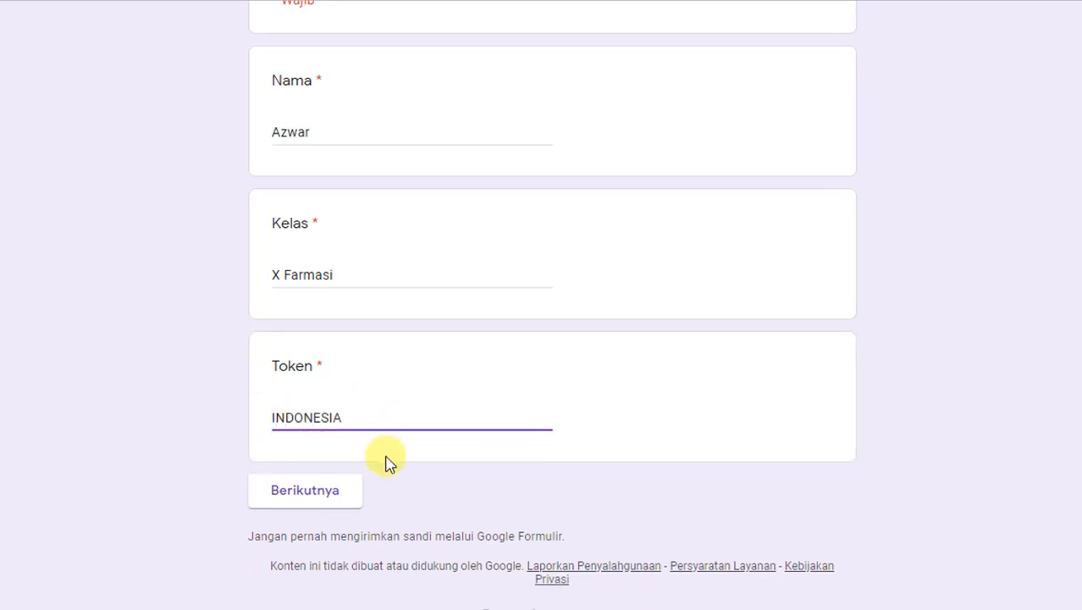
click(313, 508)
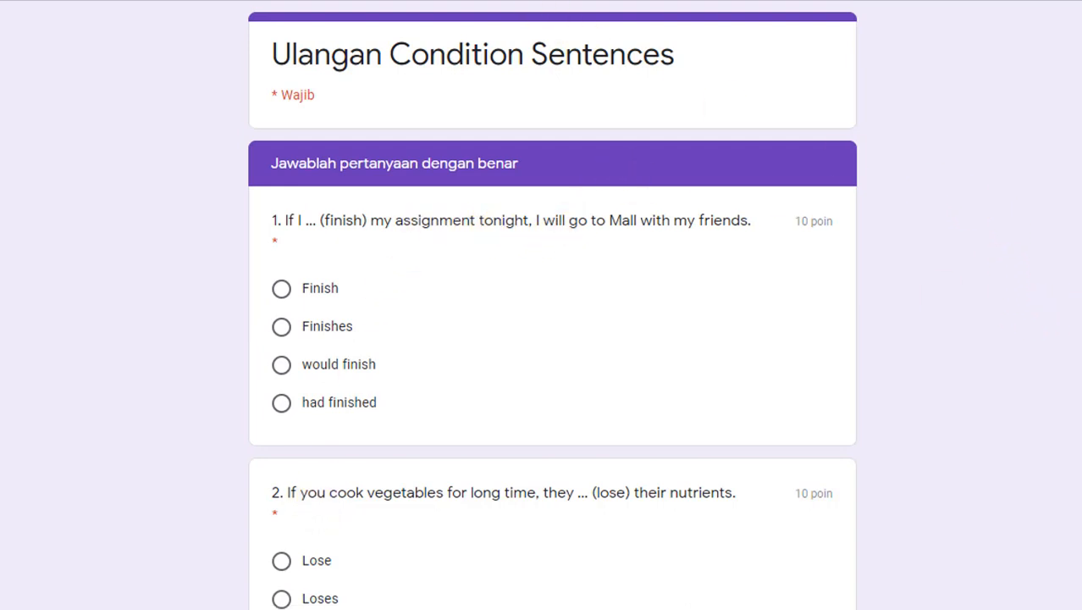
Close the preview tab, confirming Leave
key(ctrl+w)
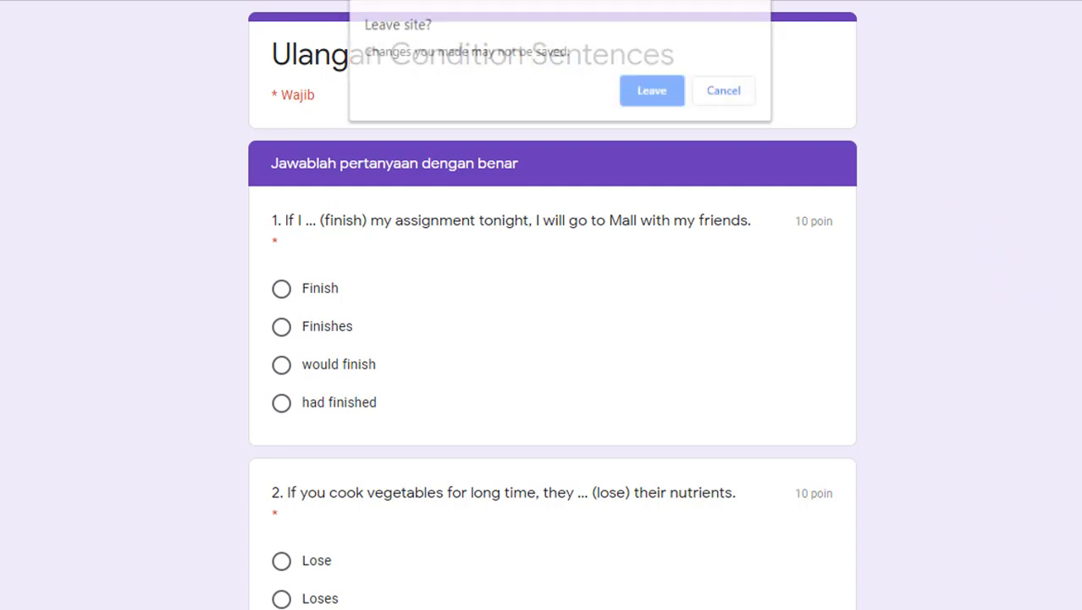
click(723, 93)
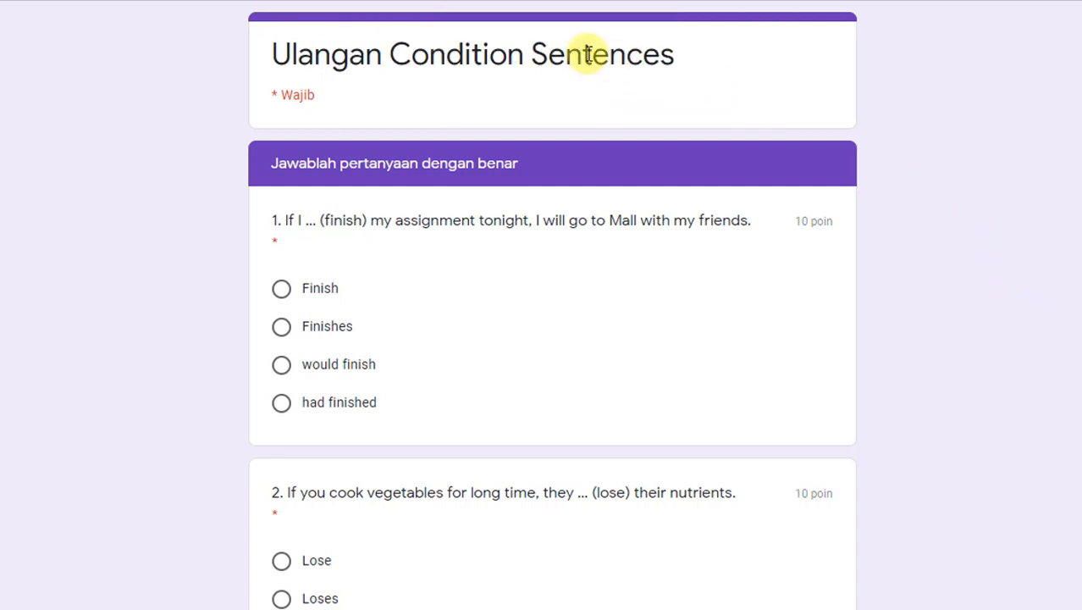
key(ctrl+w)
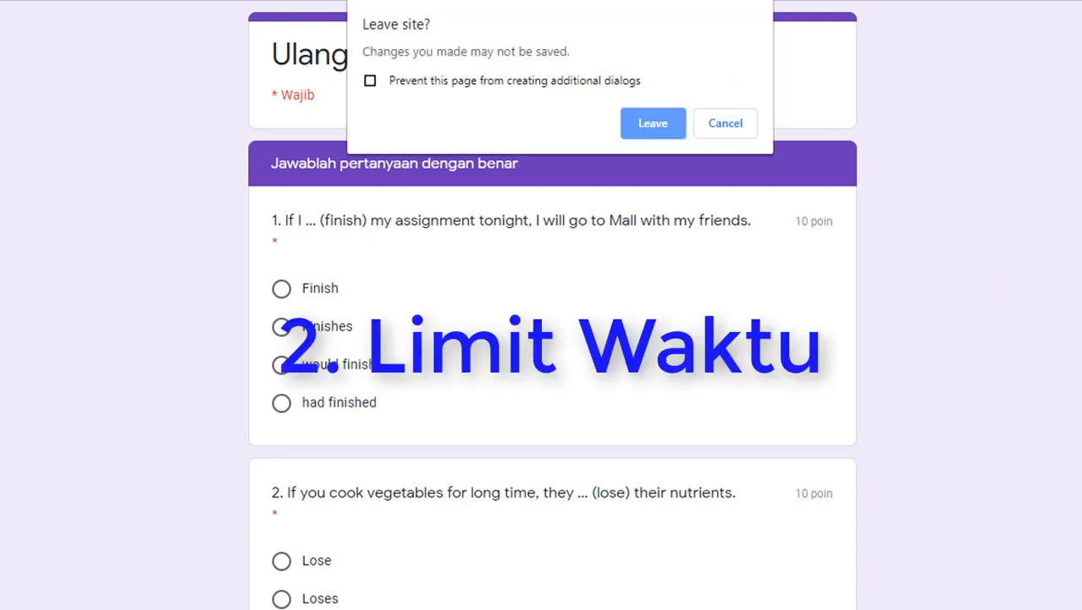
click(652, 125)
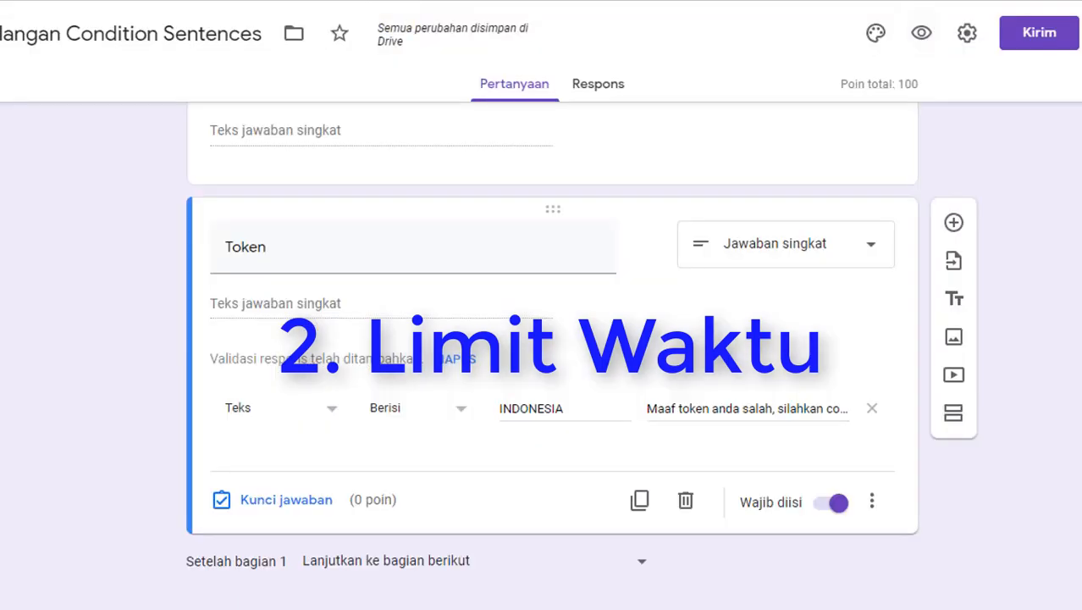
scroll(48, 307, up, 10)
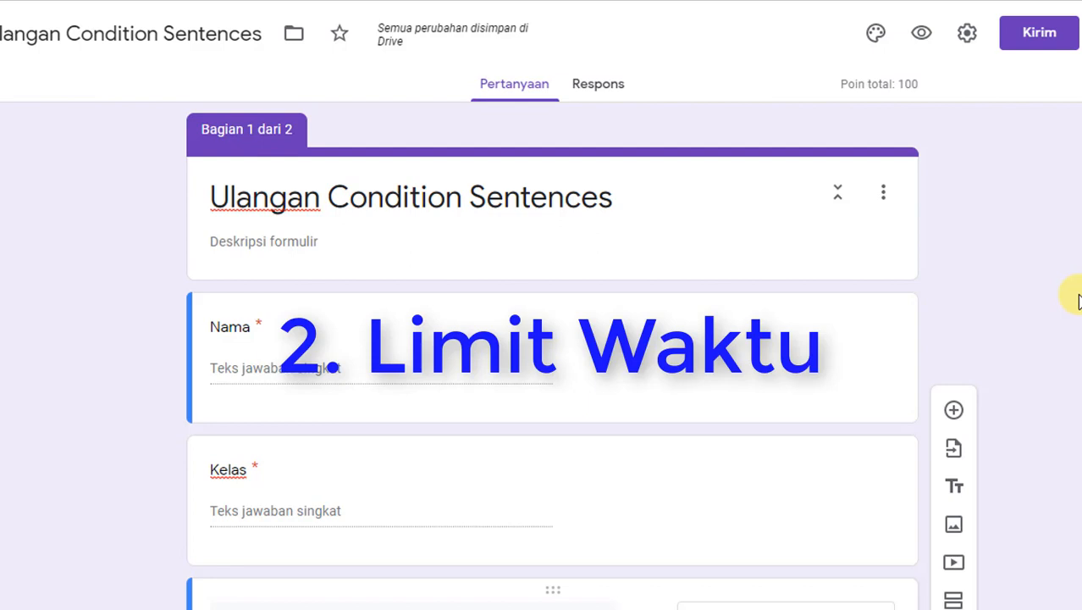
Open the add-on marketplace and go to the Email Notifications for Forms page
click(1076, 50)
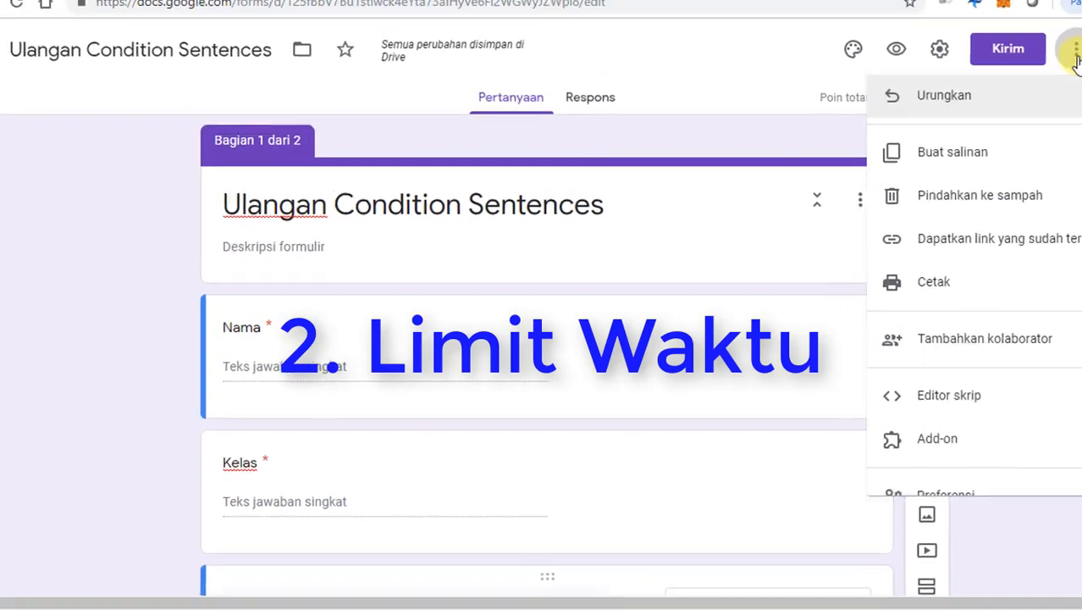
click(916, 432)
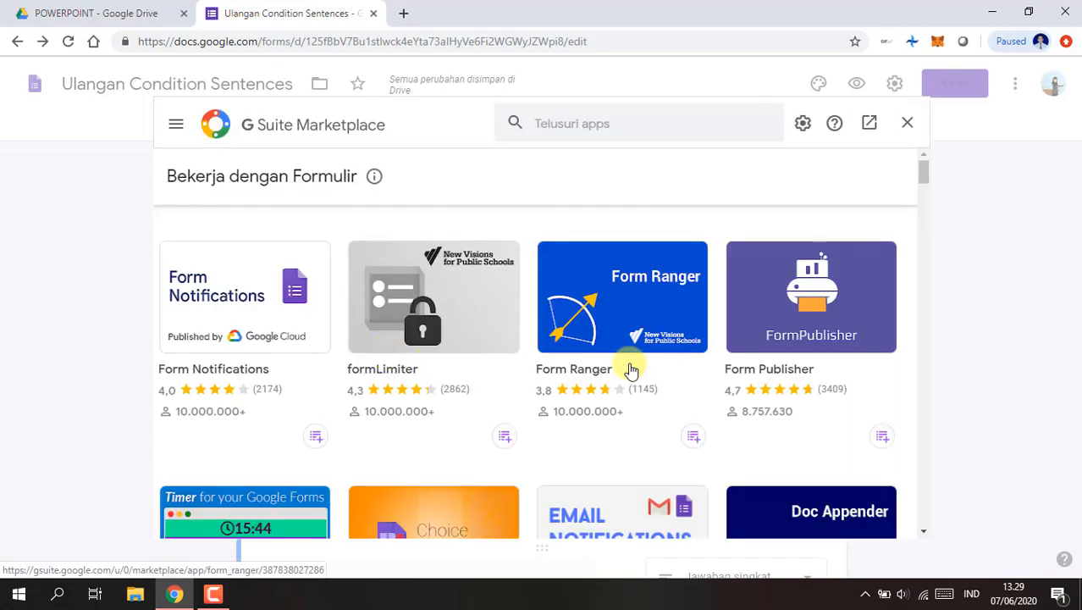
scroll(628, 367, down, 2)
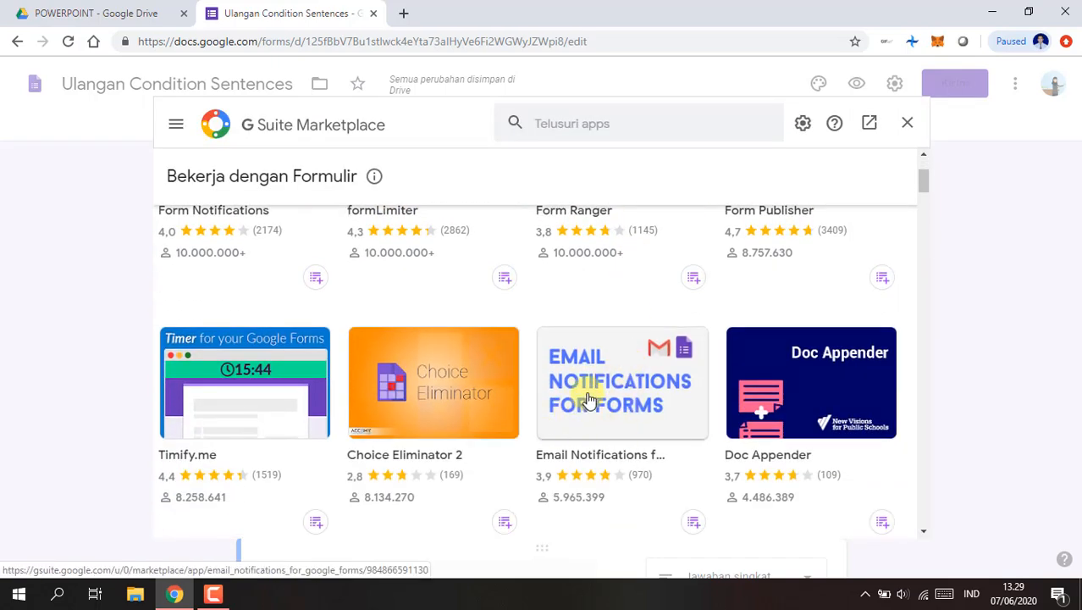
click(588, 395)
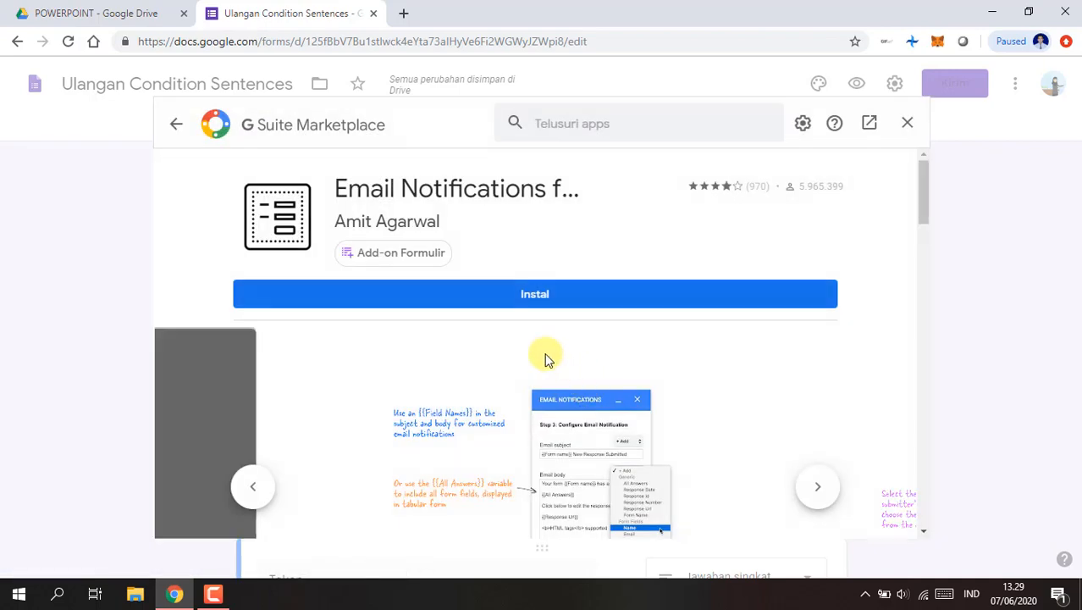
Install the add-on, authorizing it with the Google account, then close the marketplace
click(515, 298)
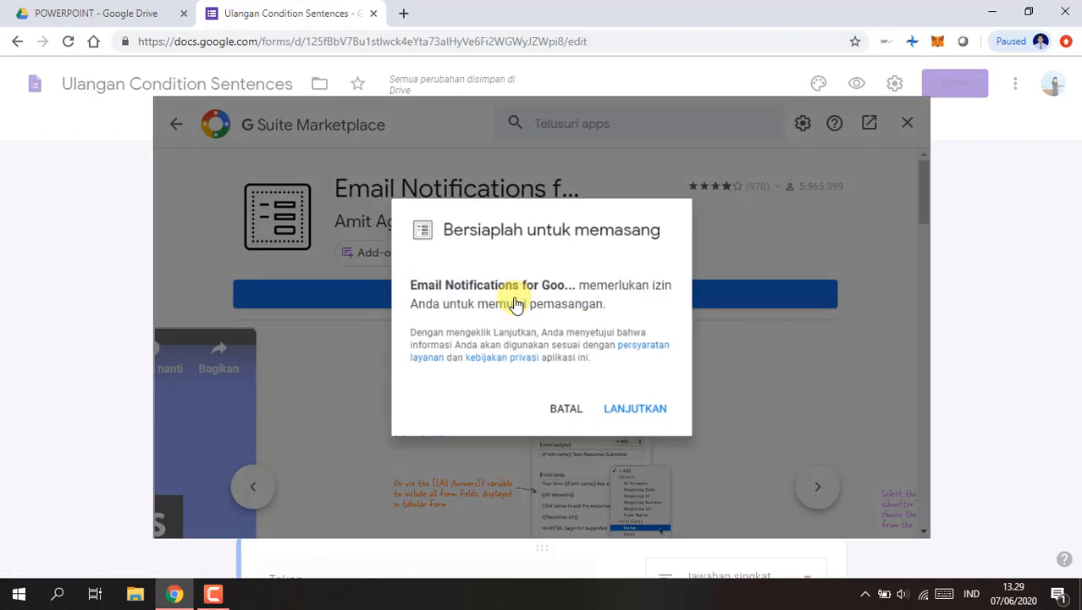
click(615, 410)
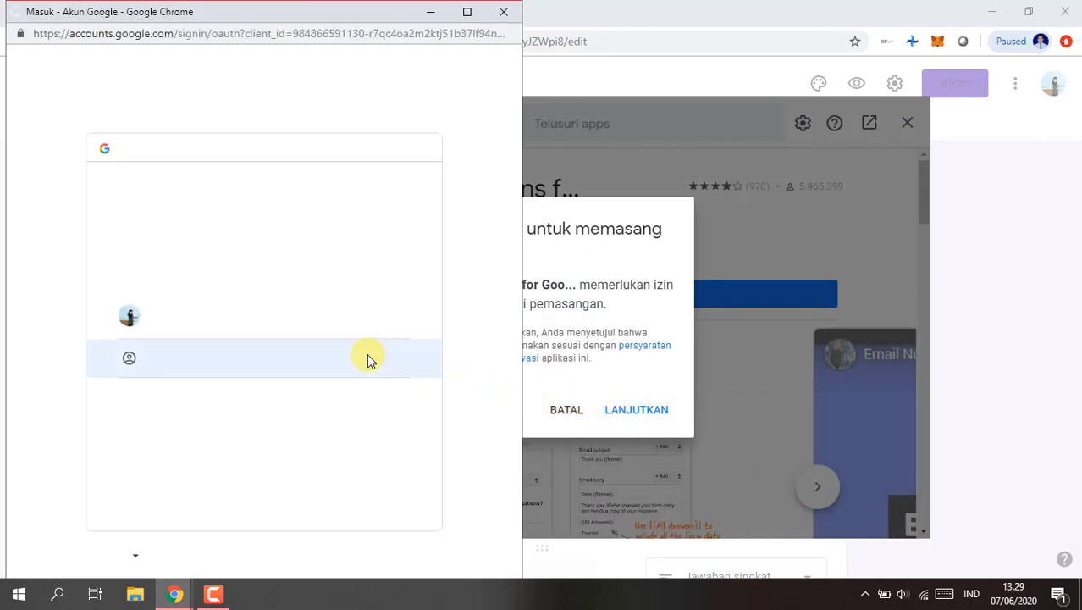
click(278, 336)
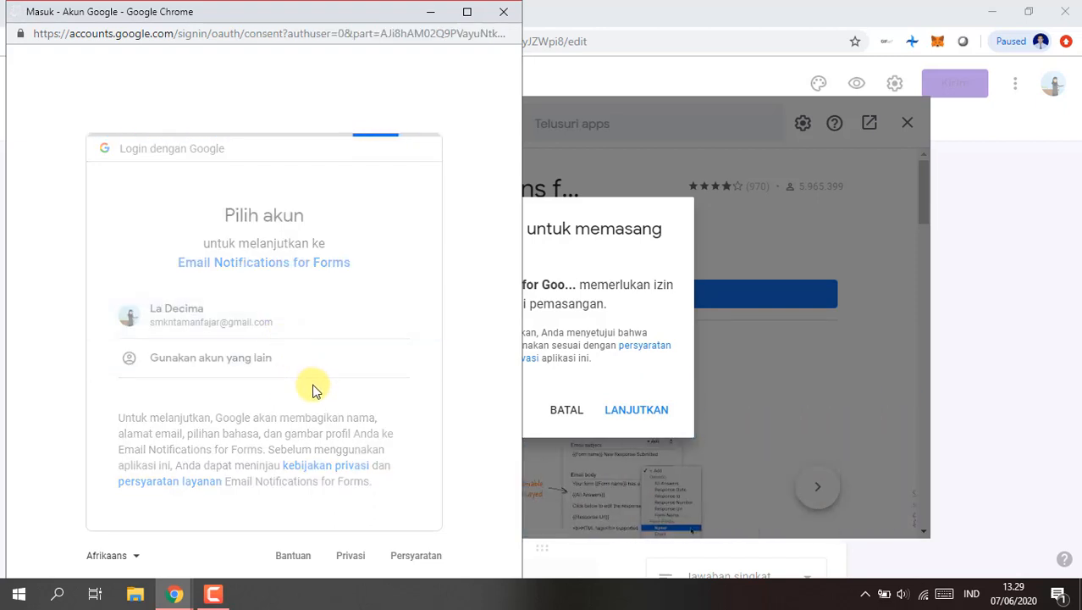
scroll(311, 397, down, 5)
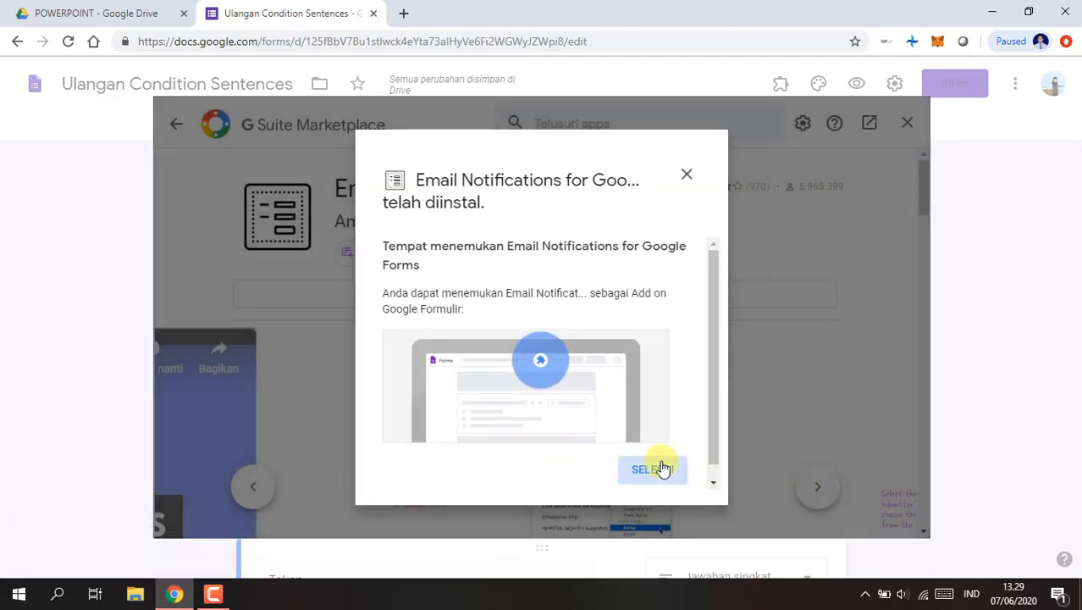
click(652, 468)
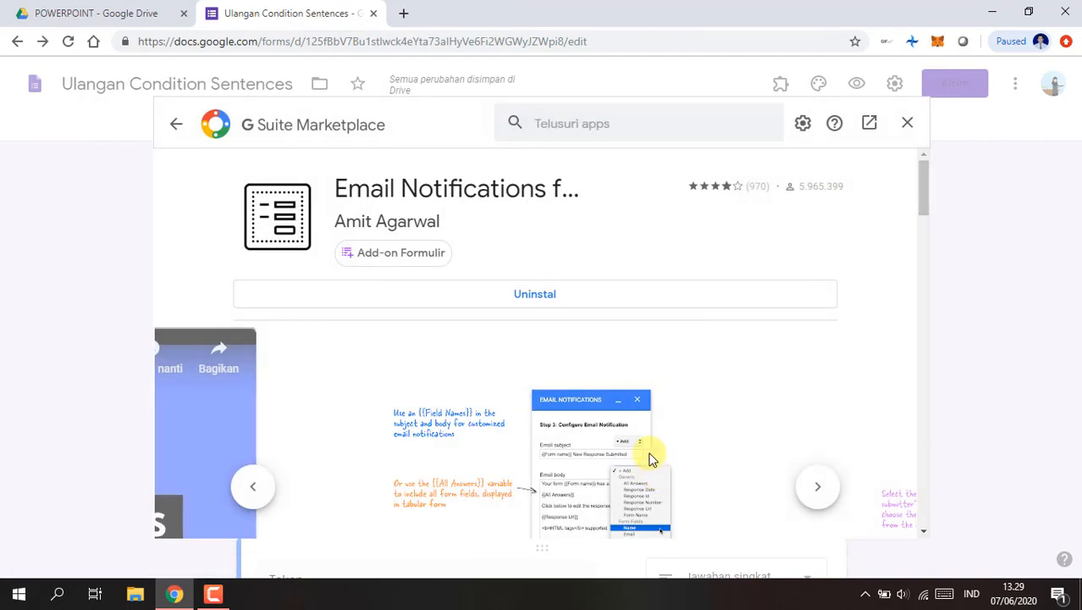
click(913, 125)
Open Limit Google Form Responses from the Email Notifications for Forms add-on menu
click(764, 84)
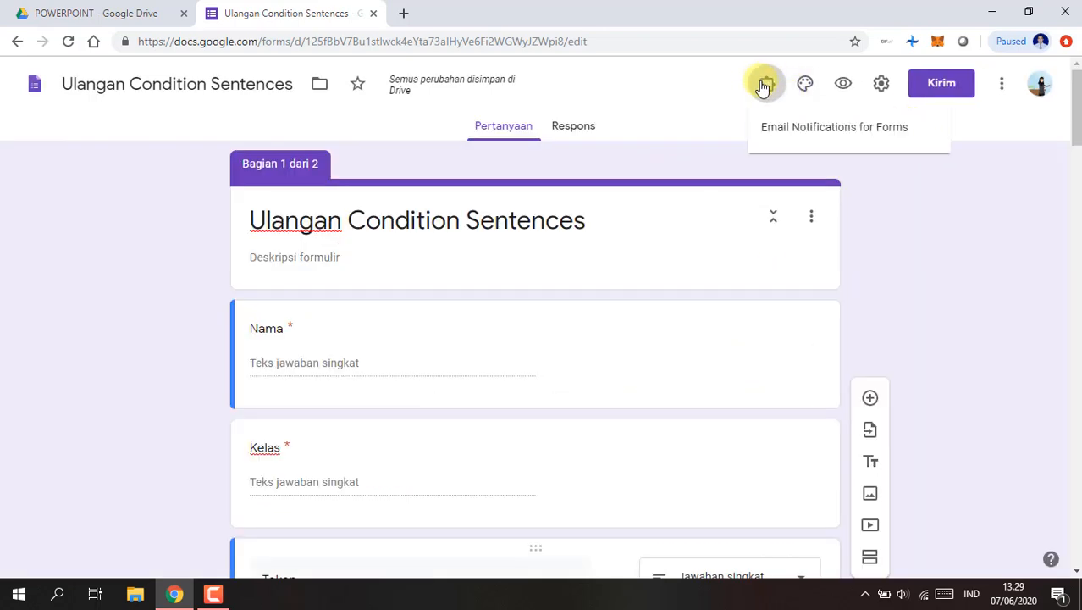
click(773, 129)
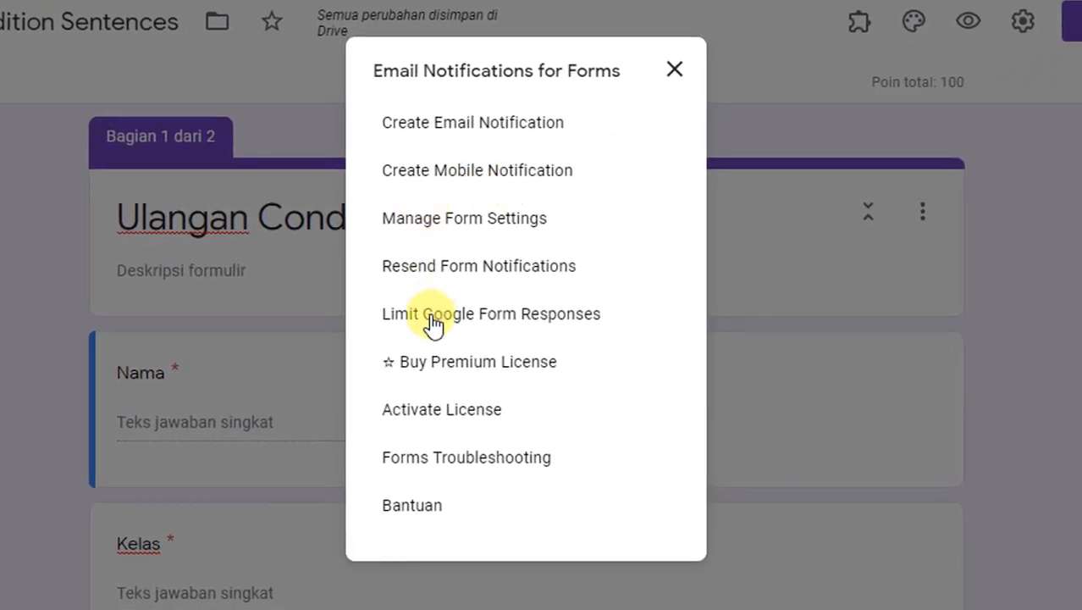
click(432, 319)
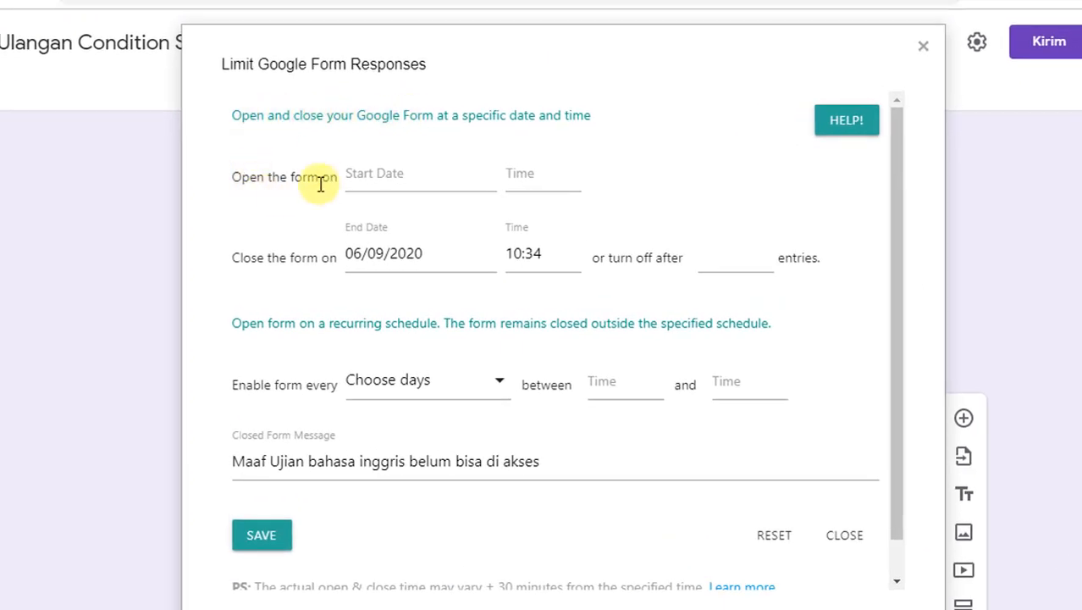
Set the opening date to 06/08/2020 at 08:00
click(375, 177)
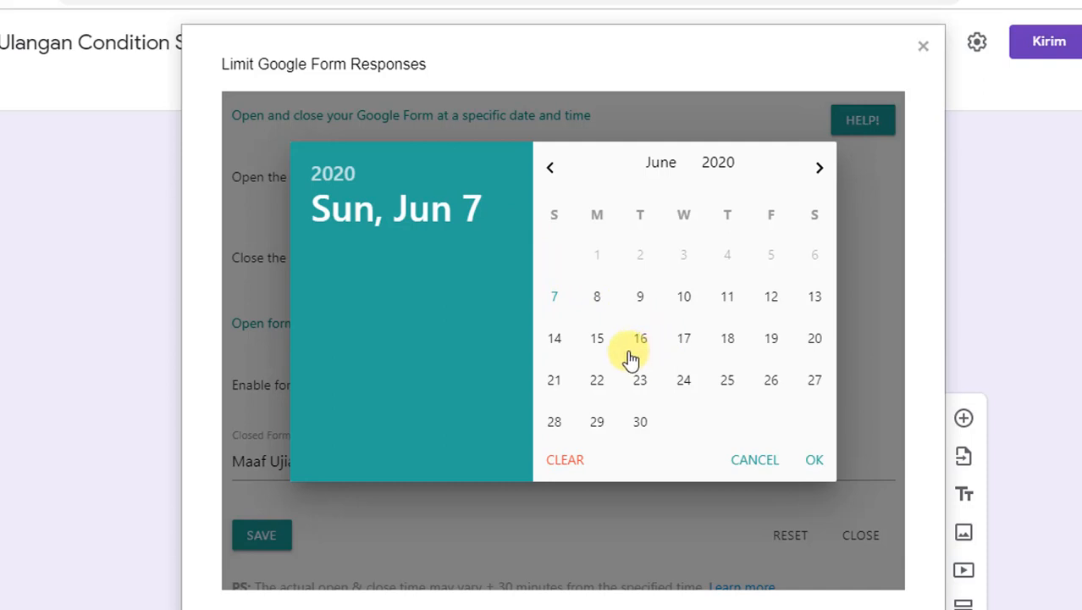
click(603, 300)
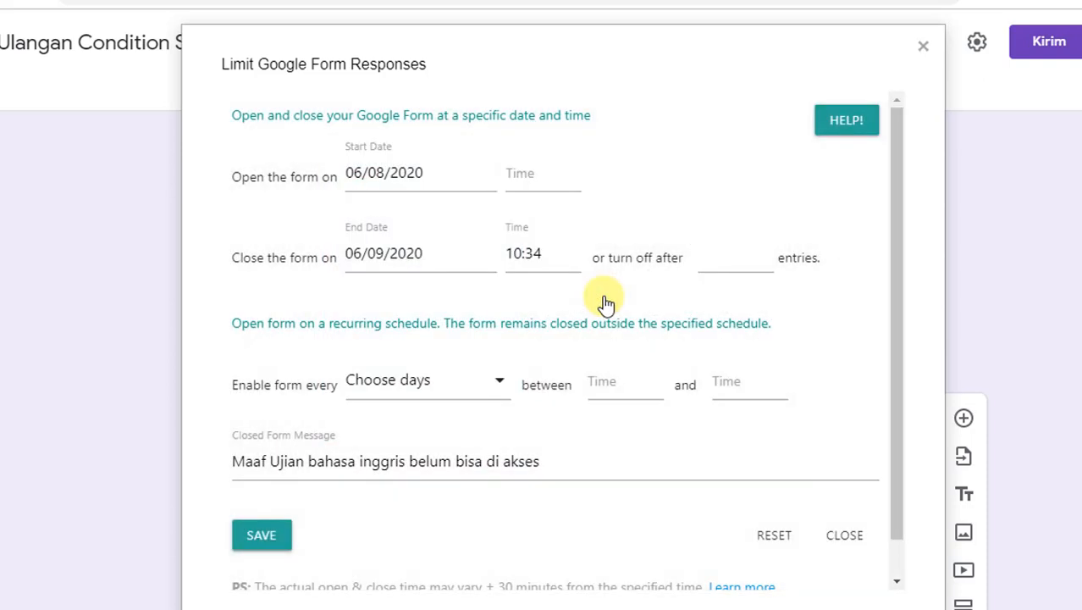
click(521, 185)
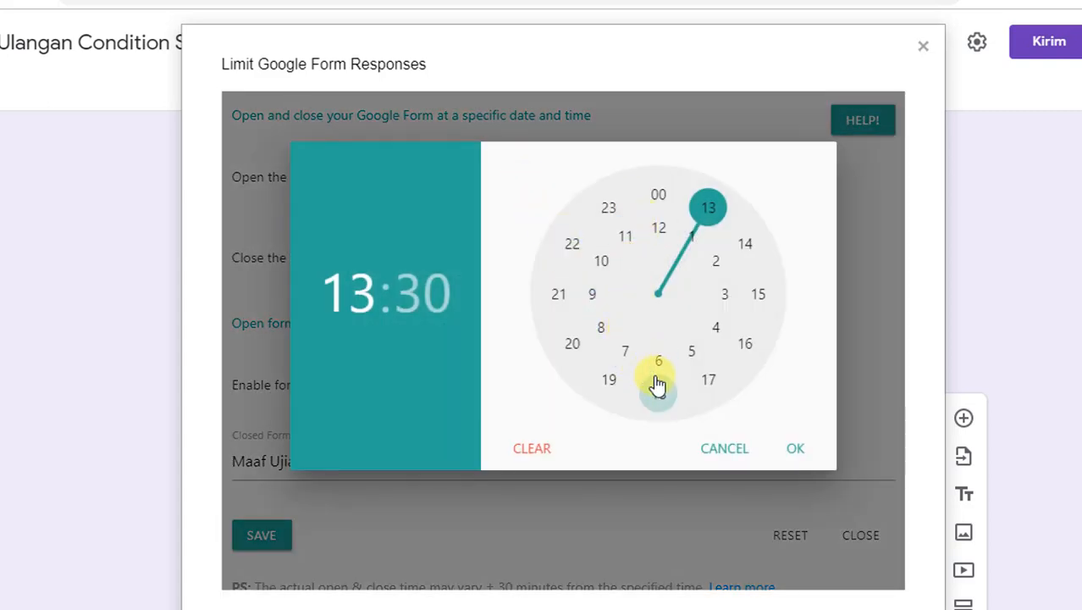
click(612, 329)
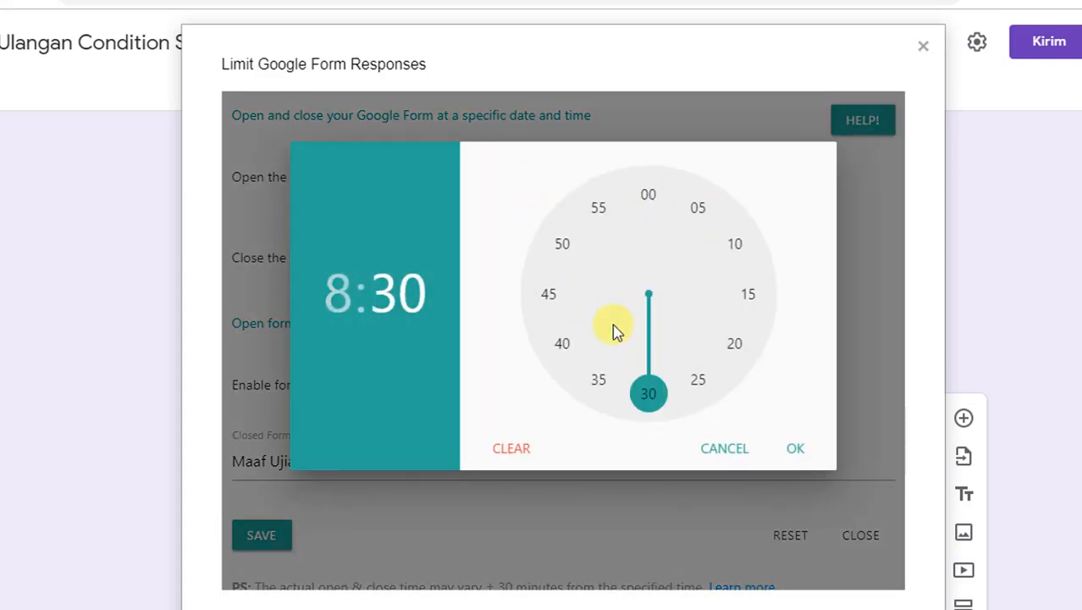
click(649, 198)
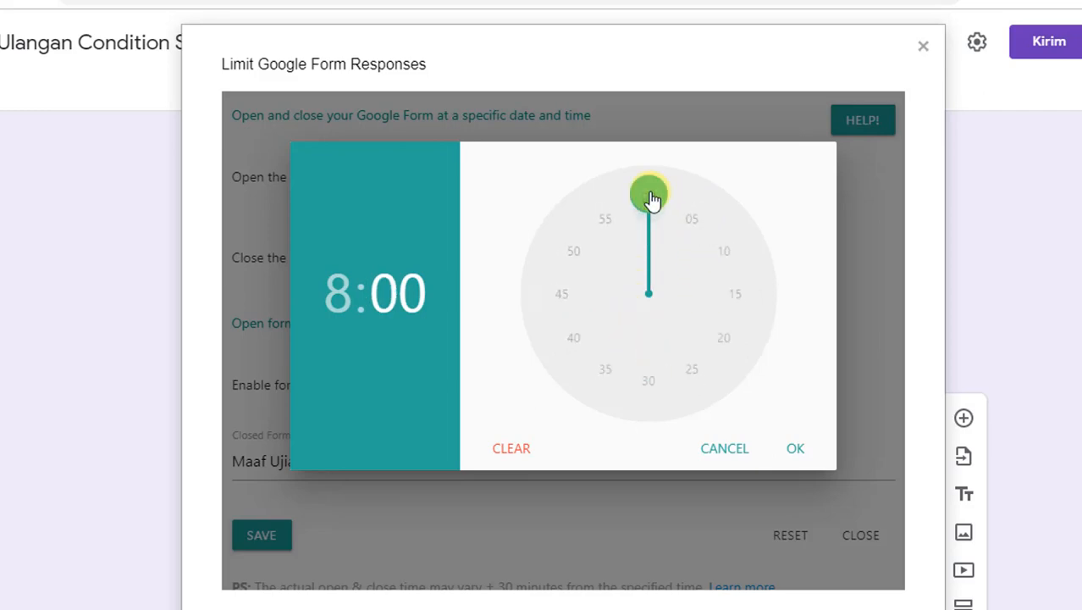
Set the closing date to 06/09/2020 at 08:00
click(385, 257)
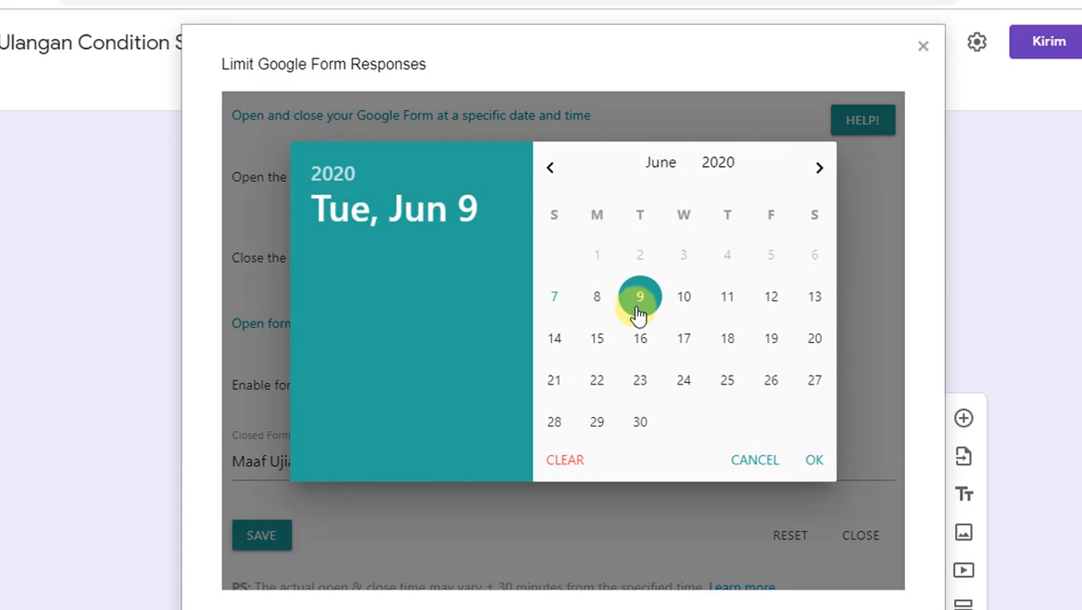
click(812, 459)
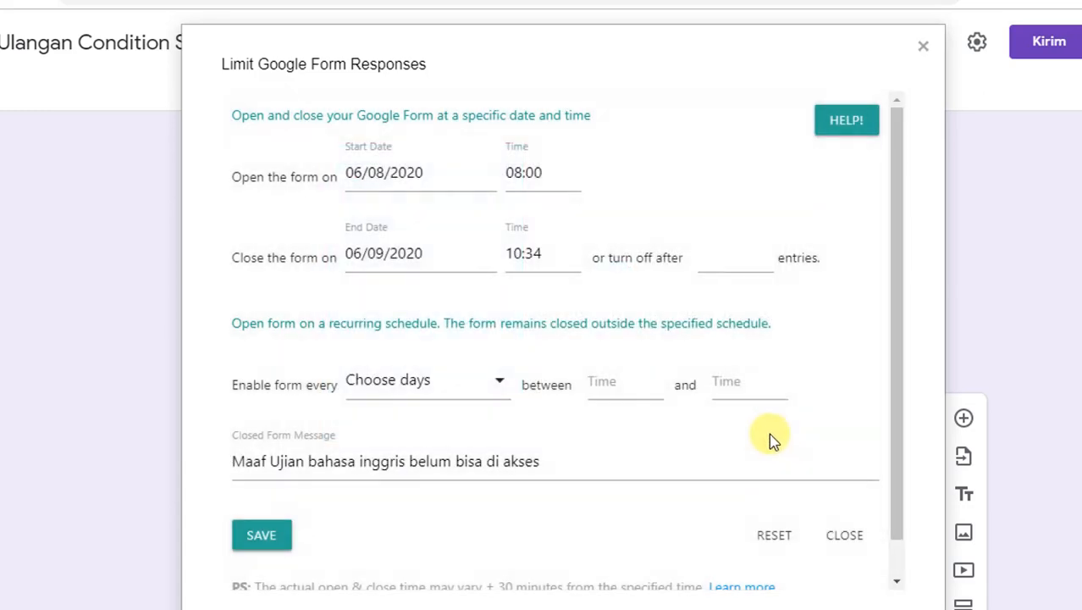
click(549, 255)
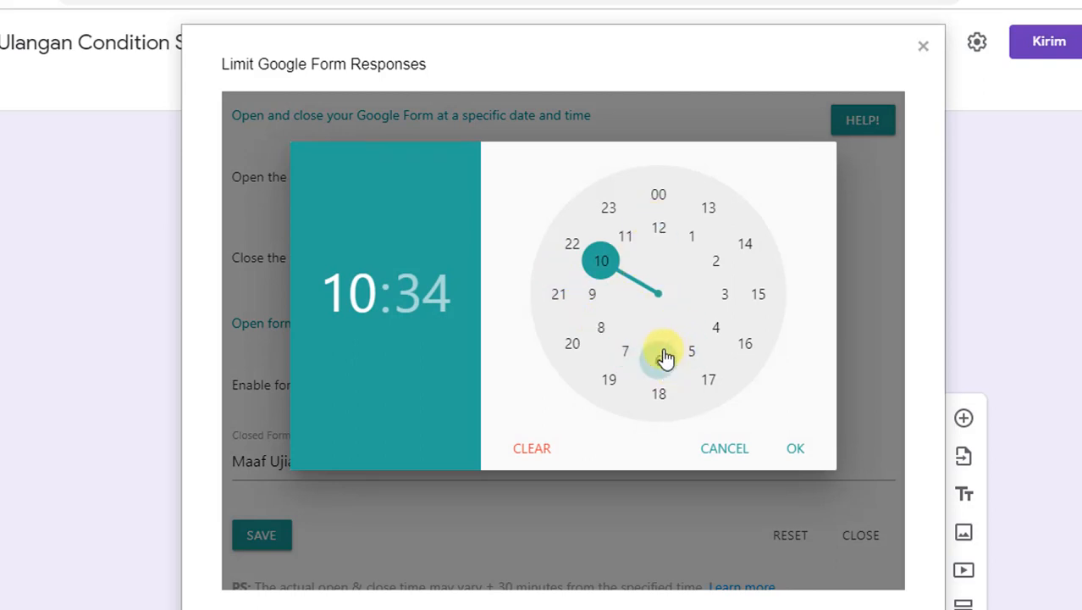
click(605, 330)
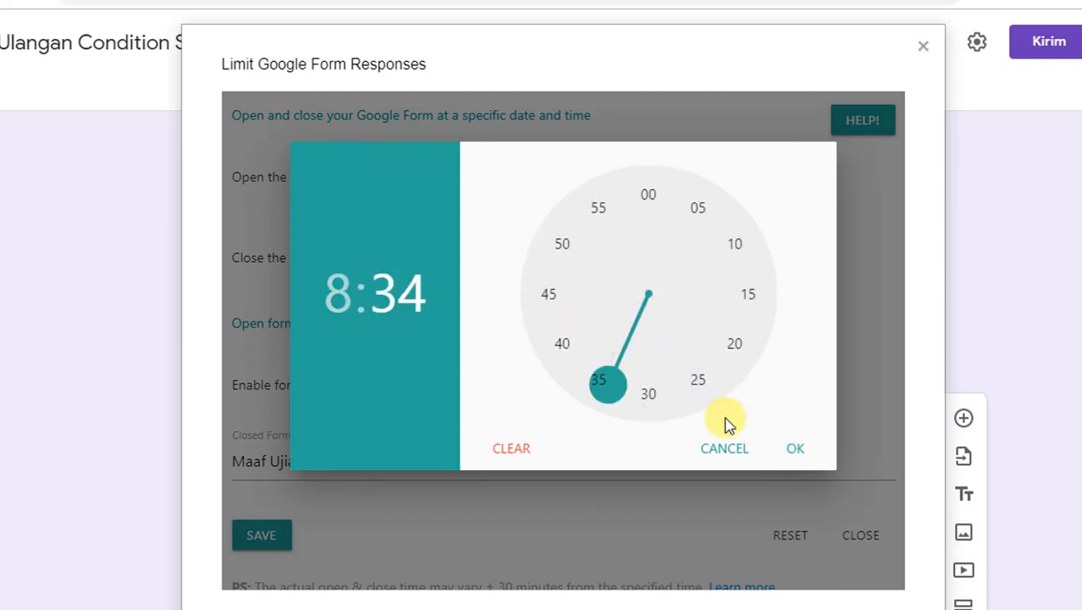
click(648, 196)
click(787, 450)
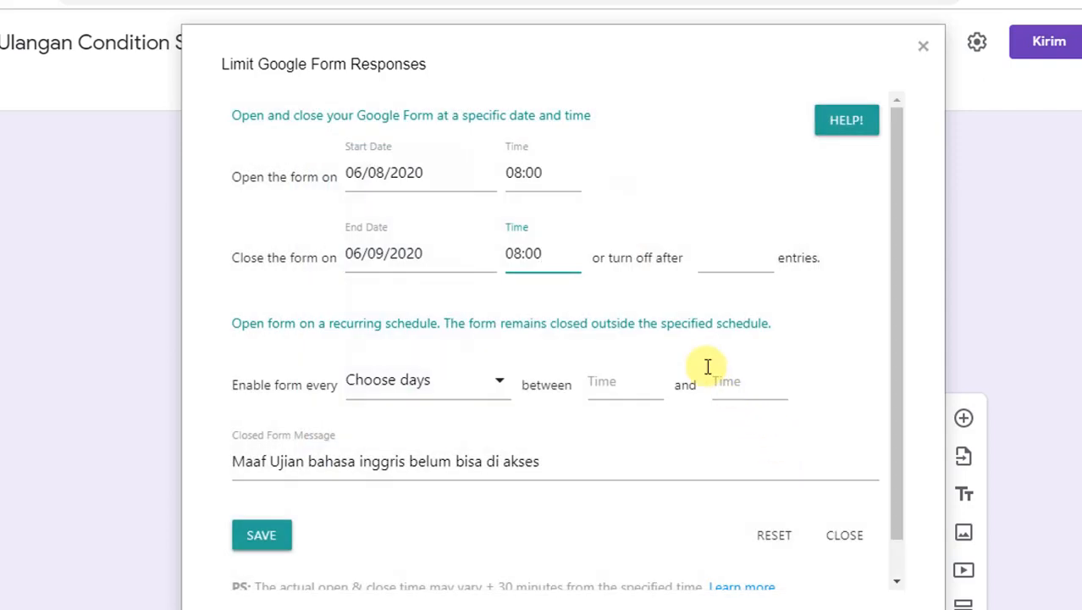
Save the 06/08–06/09/2020 08:00 schedule and dismiss the 'Form Limiter updated!' notice
click(795, 316)
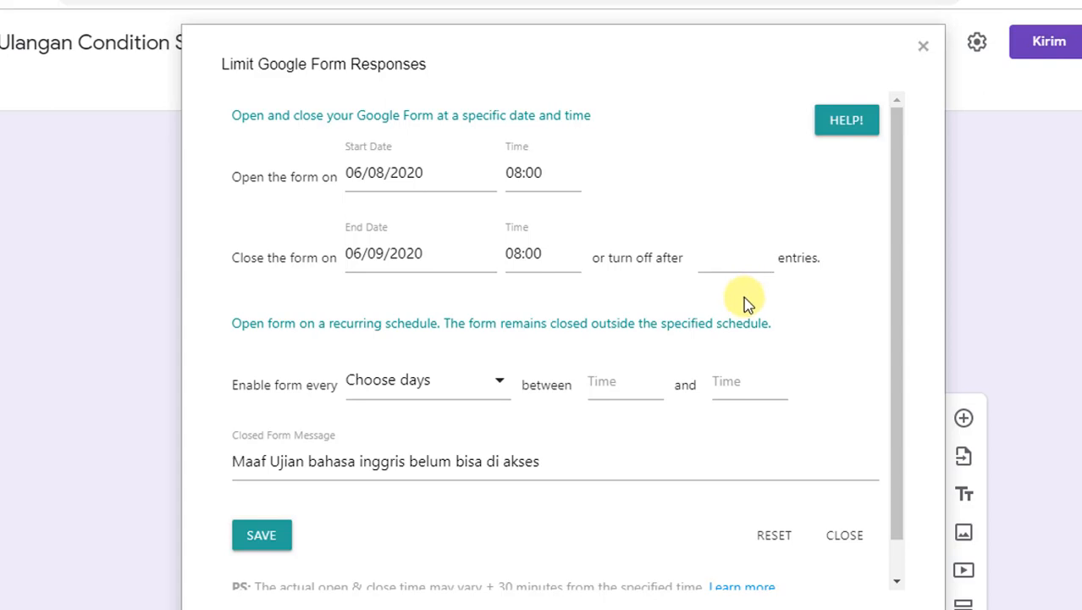
drag(744, 297, 743, 299)
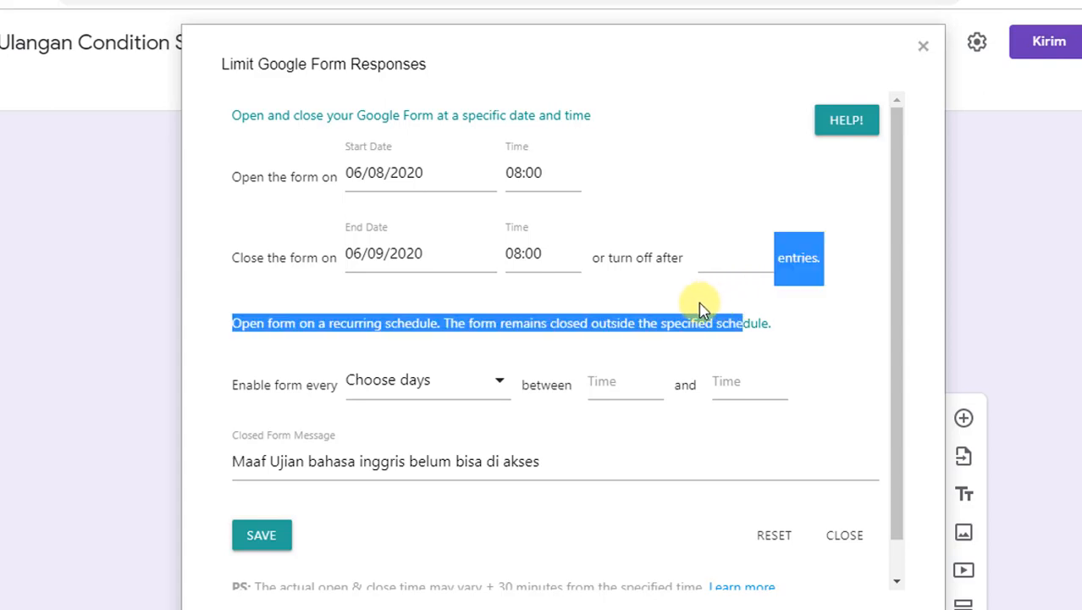
click(848, 318)
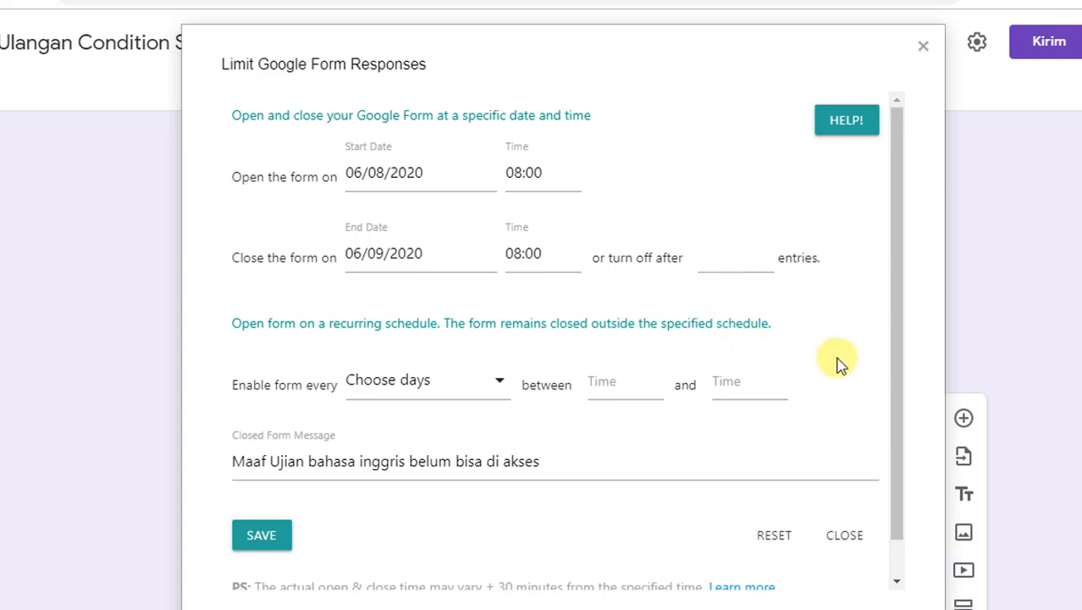
scroll(529, 370, down, 1)
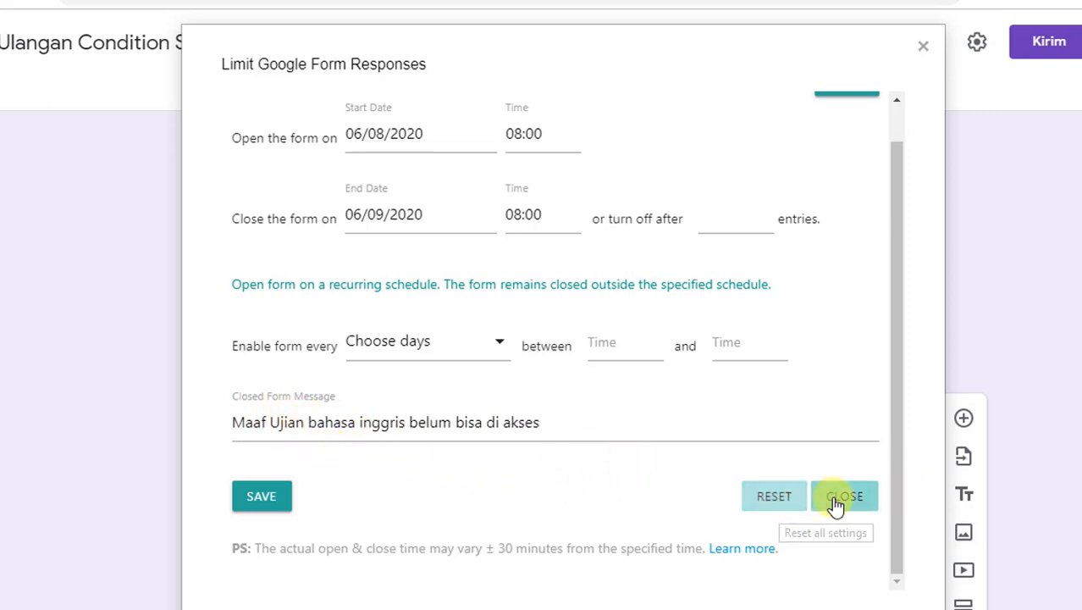
click(251, 500)
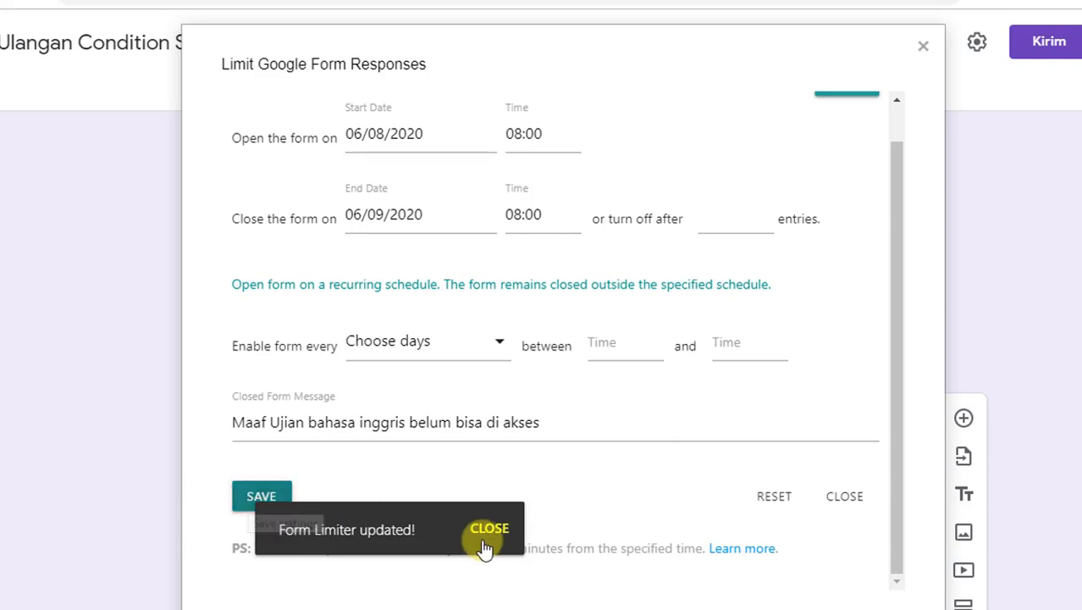
click(484, 536)
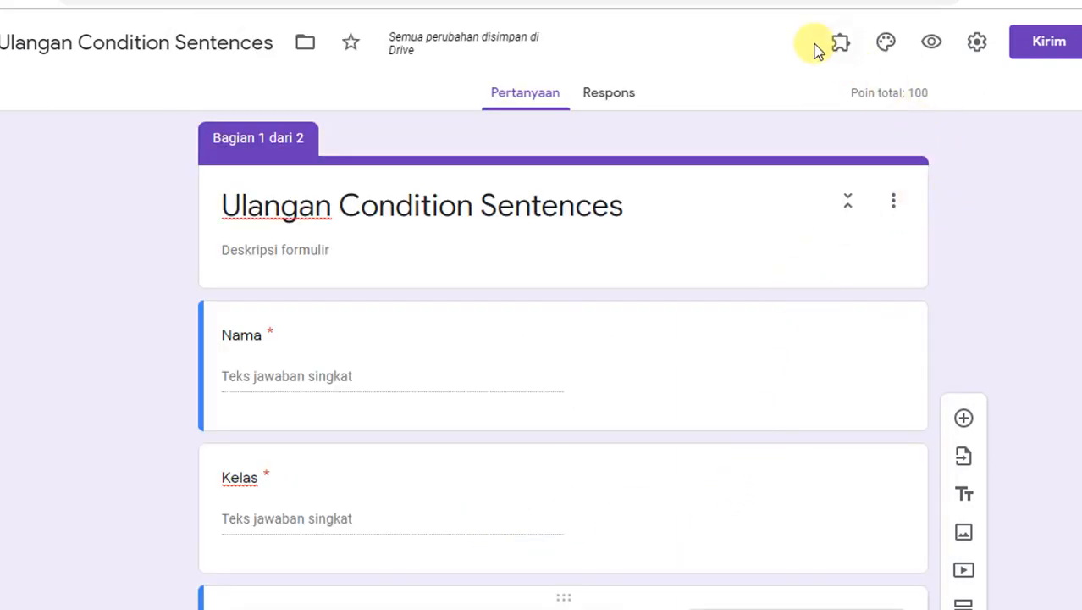
click(934, 44)
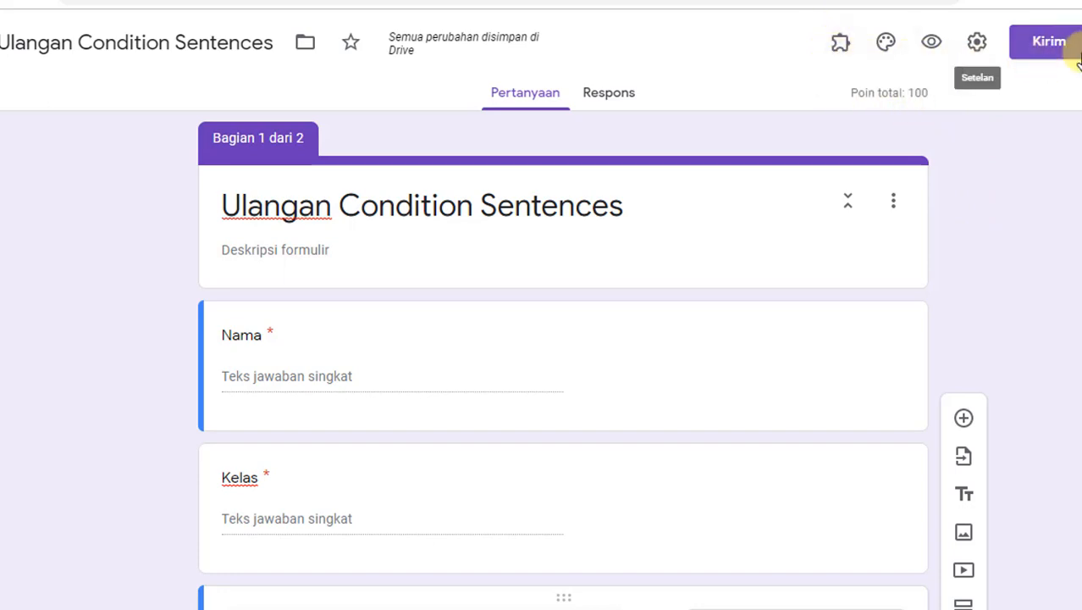
Reopen Limit Google Form Responses from the add-on and reset its settings
click(841, 50)
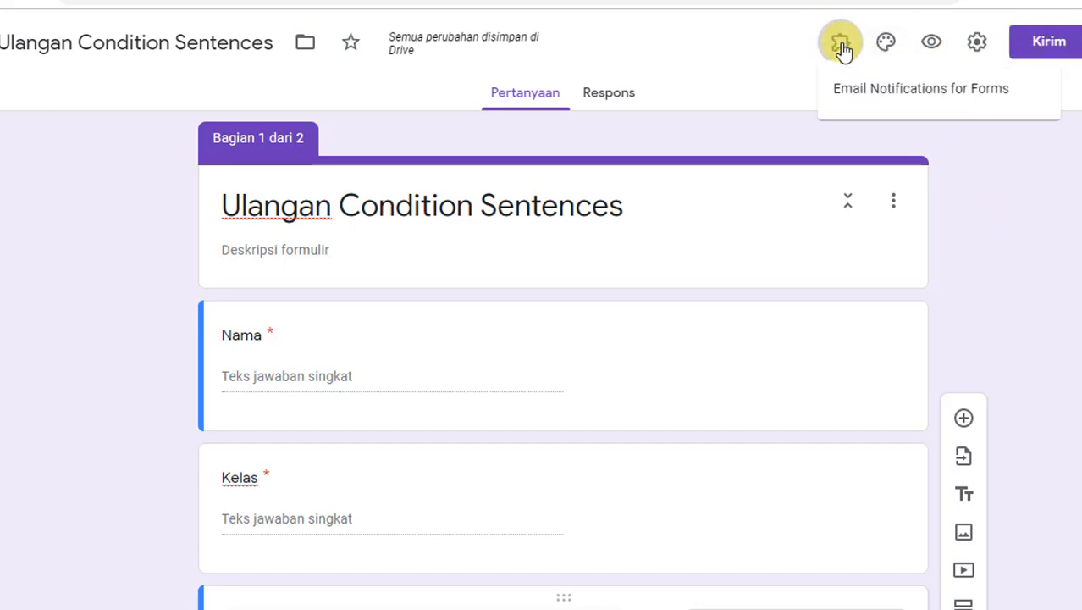
click(872, 99)
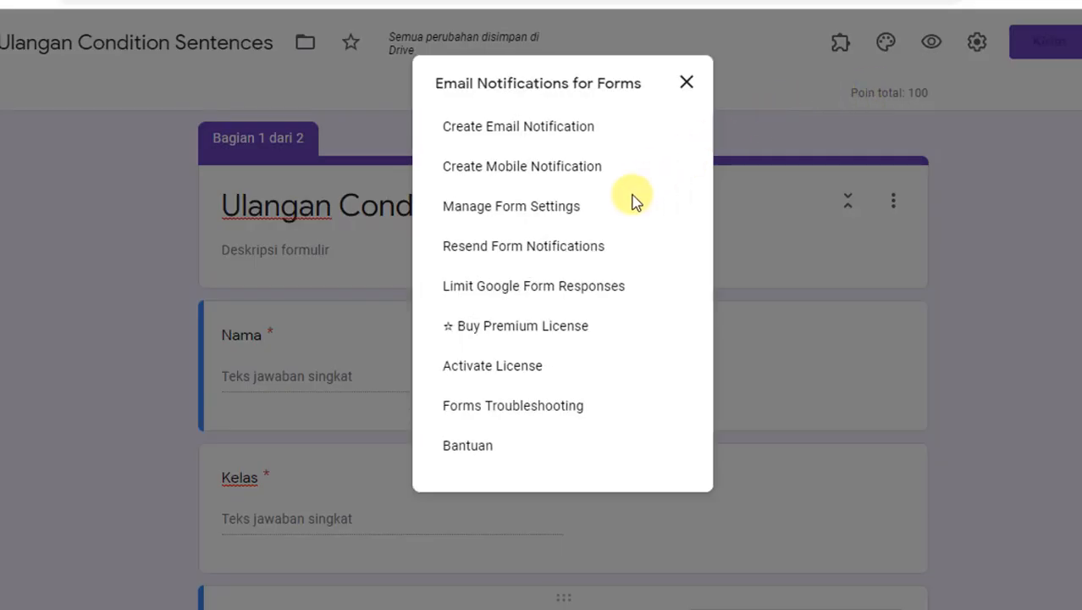
click(480, 286)
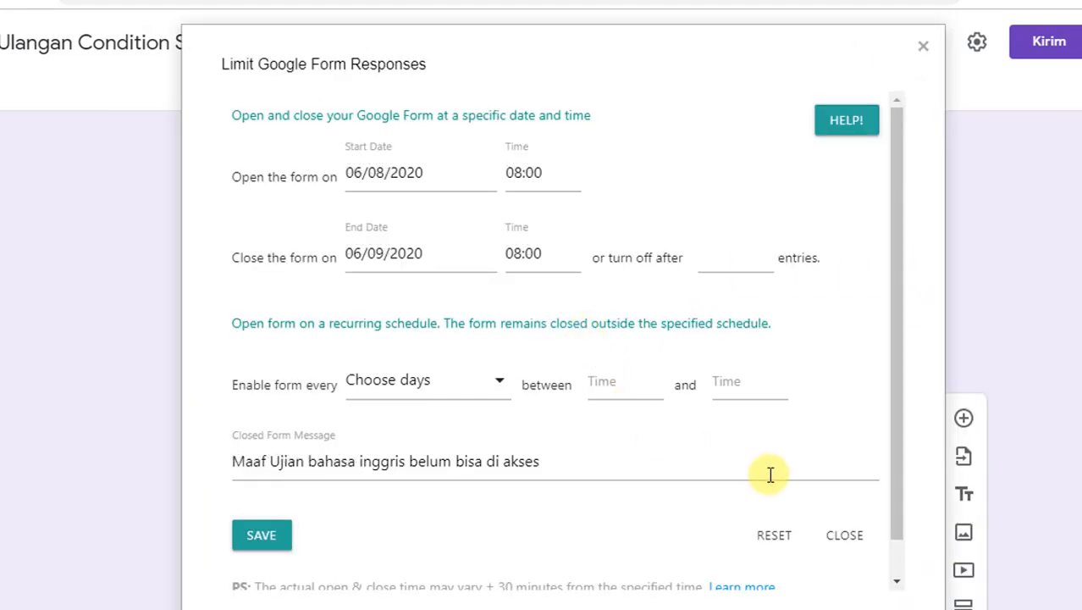
click(777, 535)
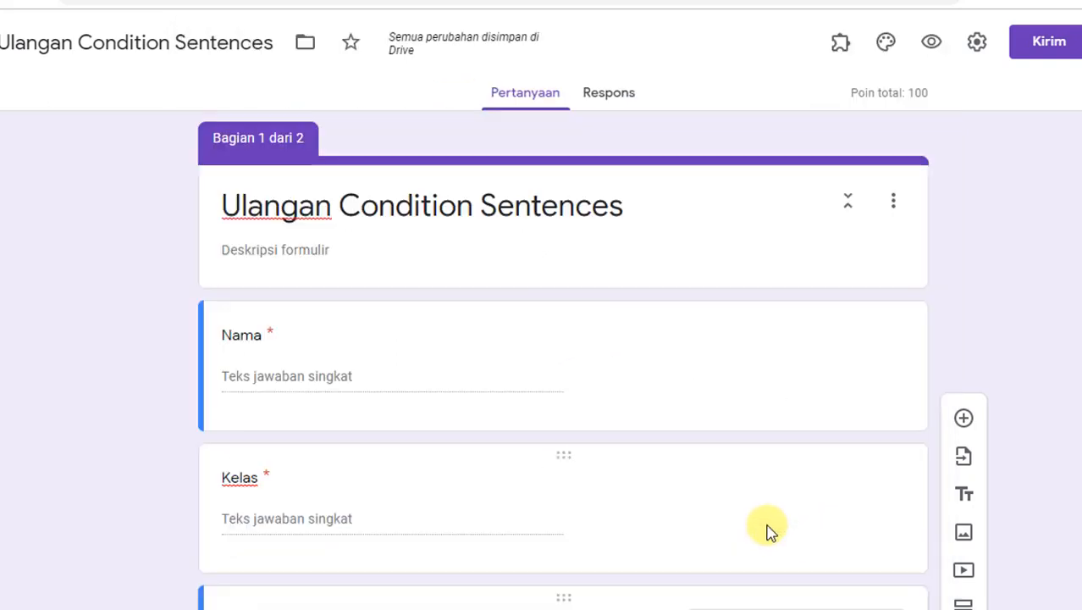
click(846, 47)
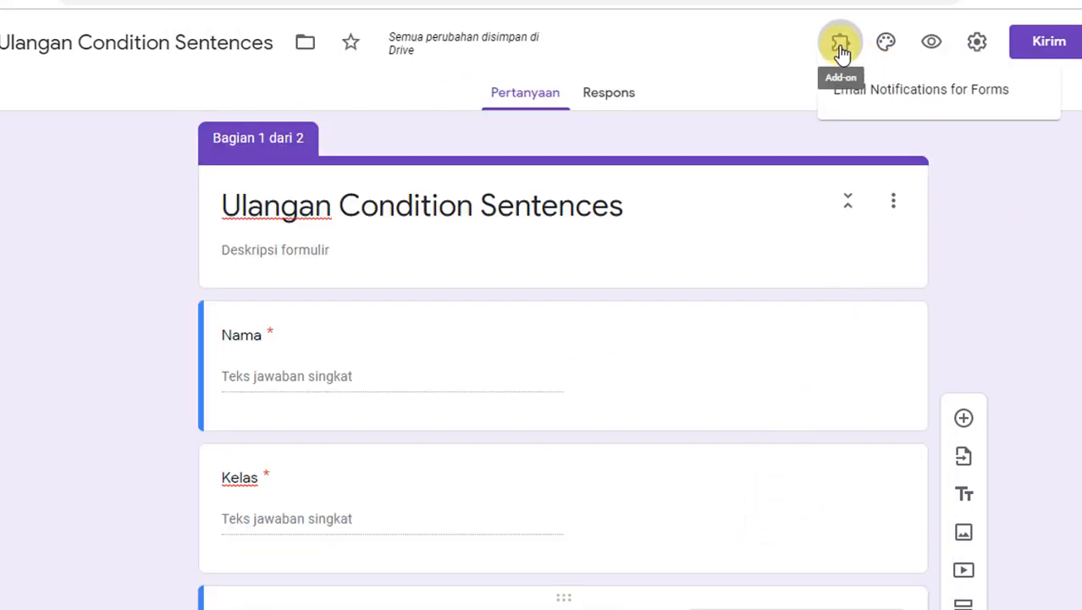
Find Timify.me in the G Suite Marketplace and open its add-on page to install it
click(1079, 165)
click(1077, 42)
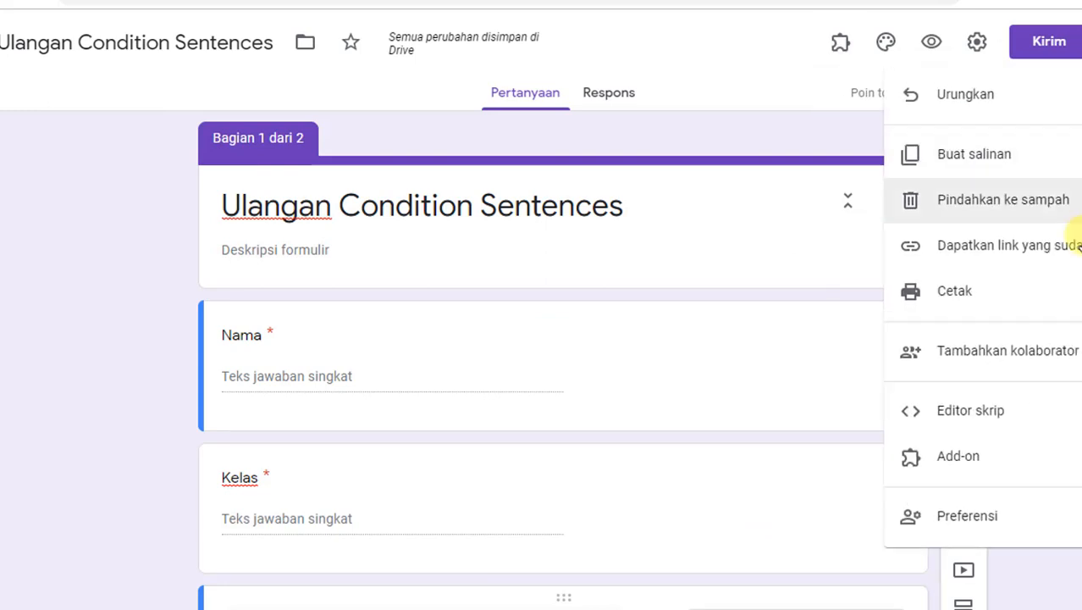
click(969, 459)
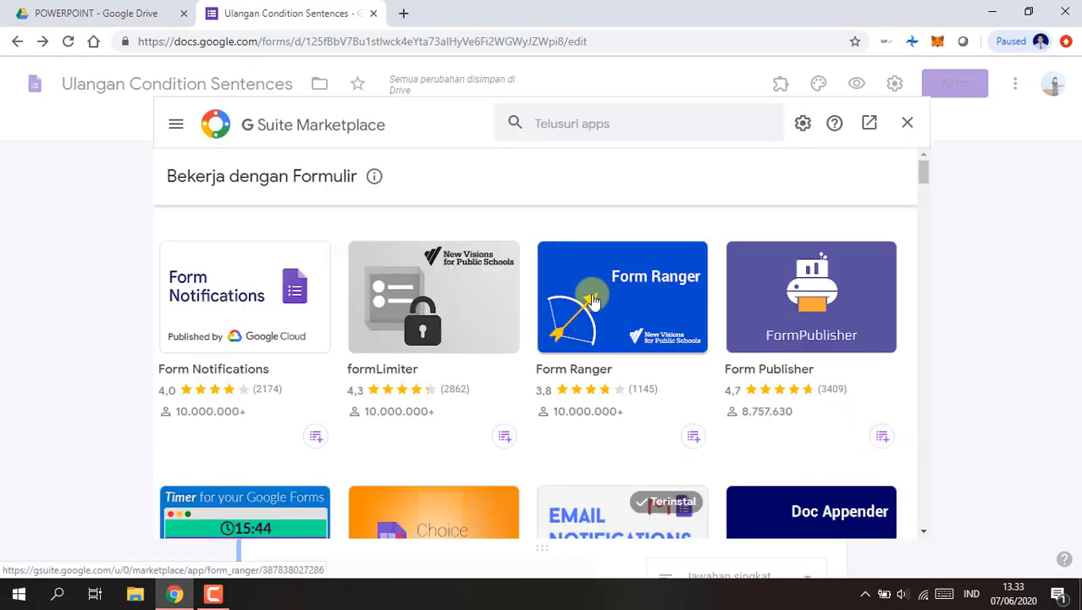
scroll(593, 301, down, 2)
scroll(469, 347, down, 2)
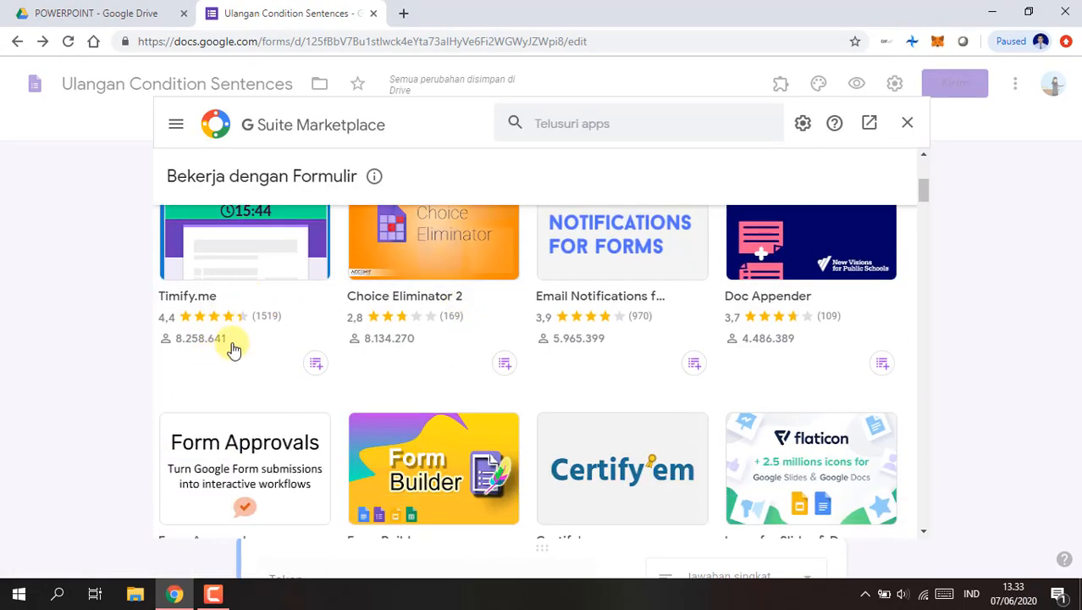
scroll(173, 328, up, 1)
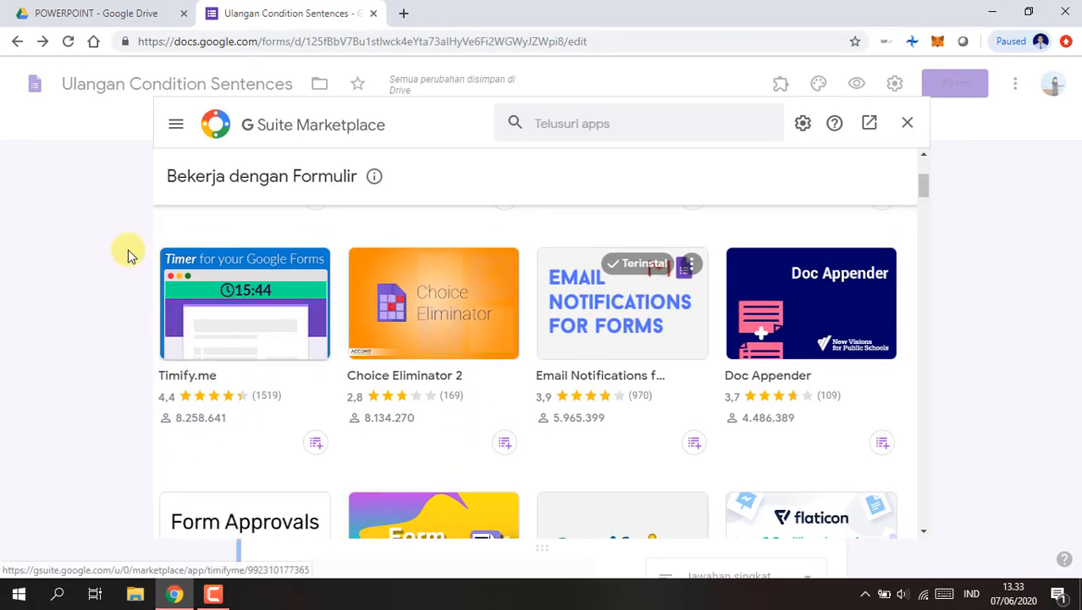
click(228, 317)
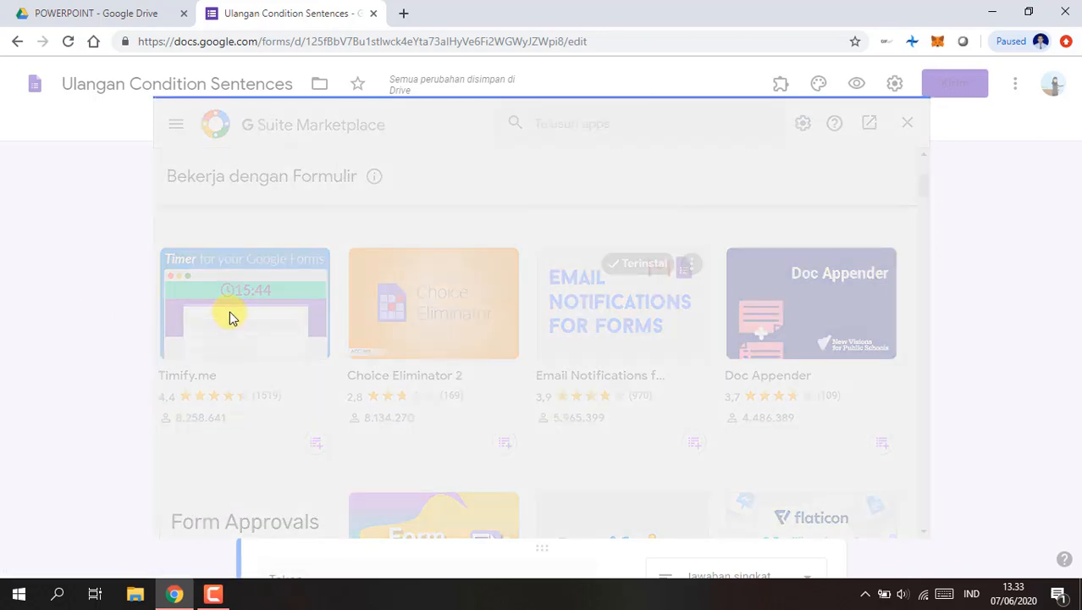
scroll(632, 293, down, 8)
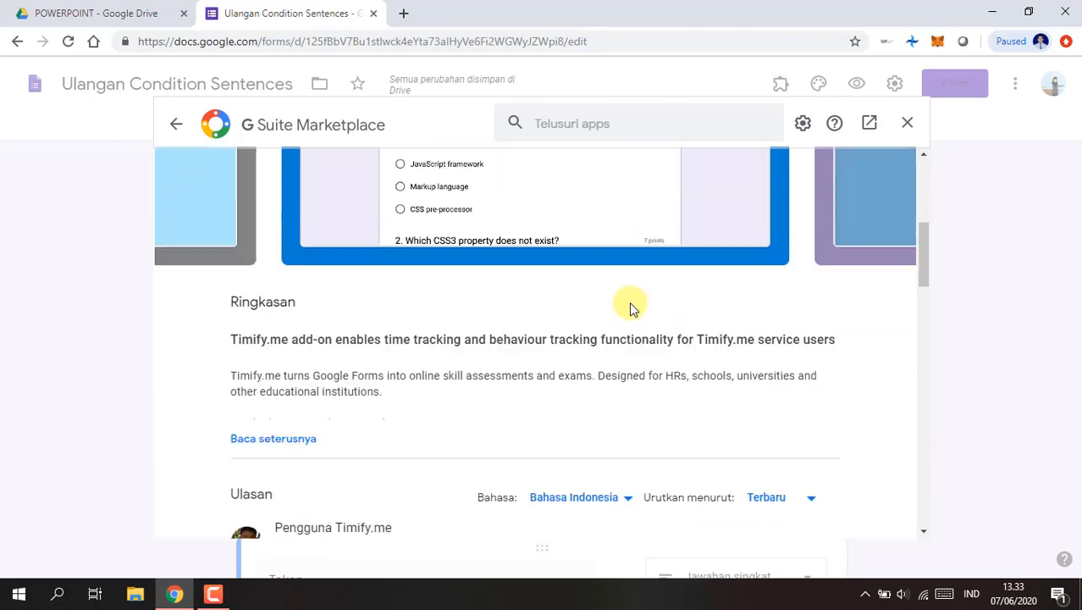
scroll(631, 321, up, 8)
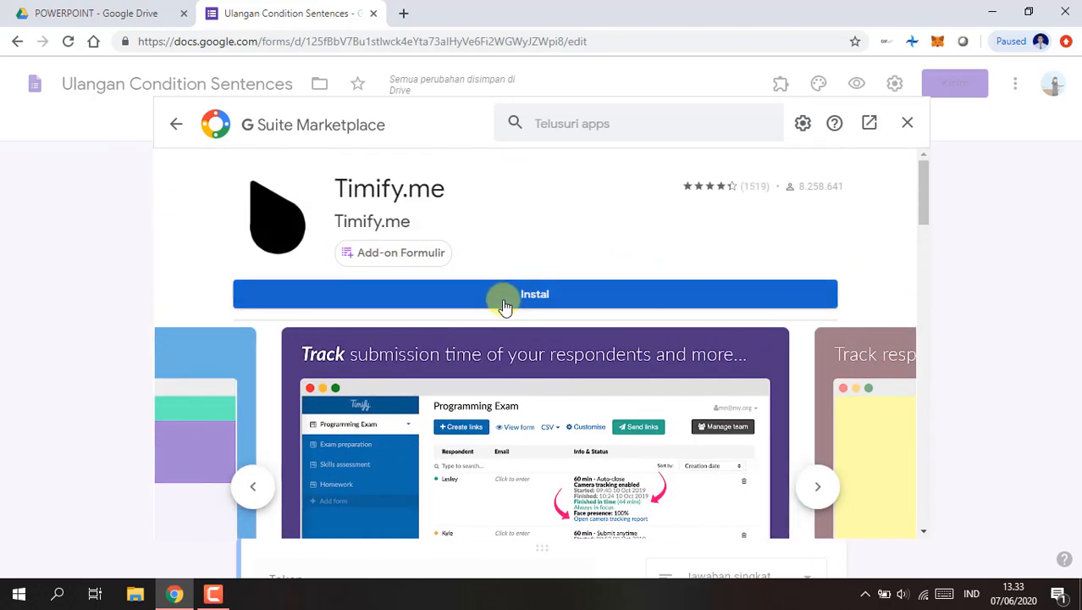
click(501, 298)
Grant Timify.me access with the Google account, then close the confirmation and marketplace
click(623, 415)
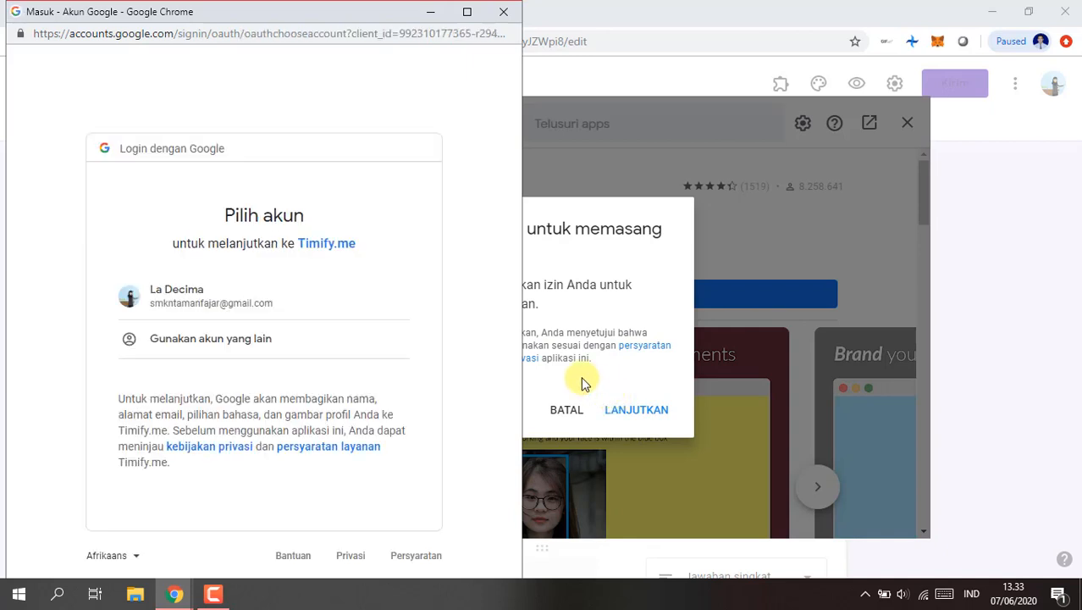
click(262, 298)
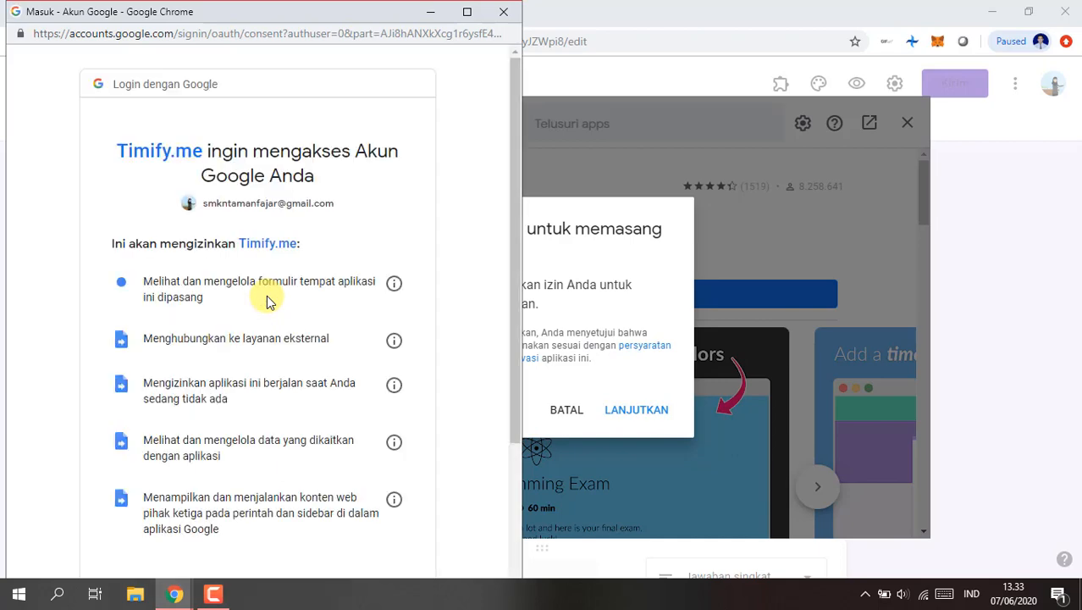
scroll(295, 342, down, 3)
click(363, 503)
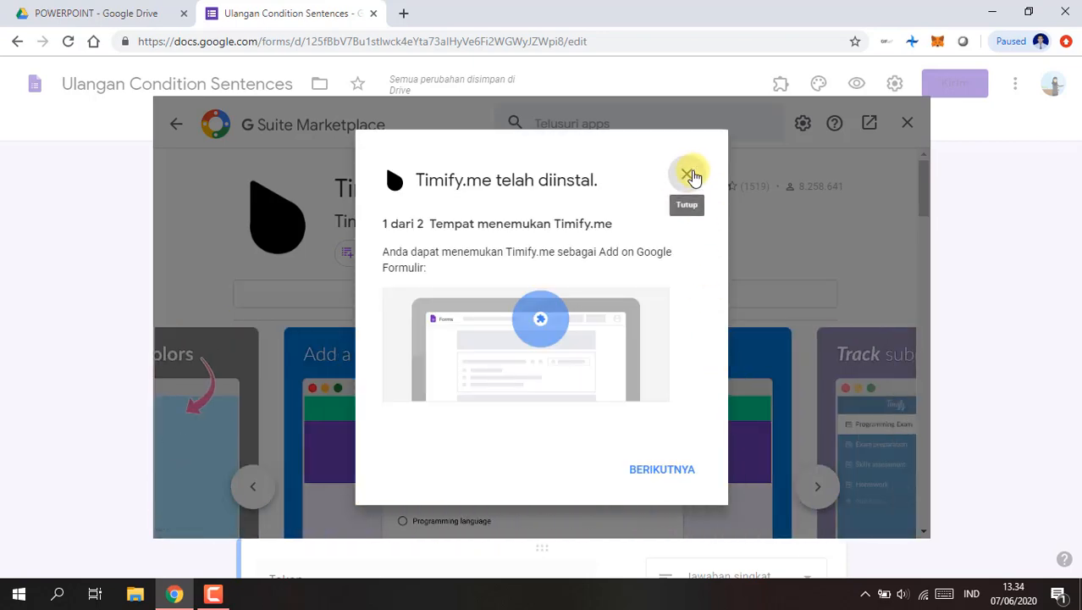
click(689, 174)
click(907, 125)
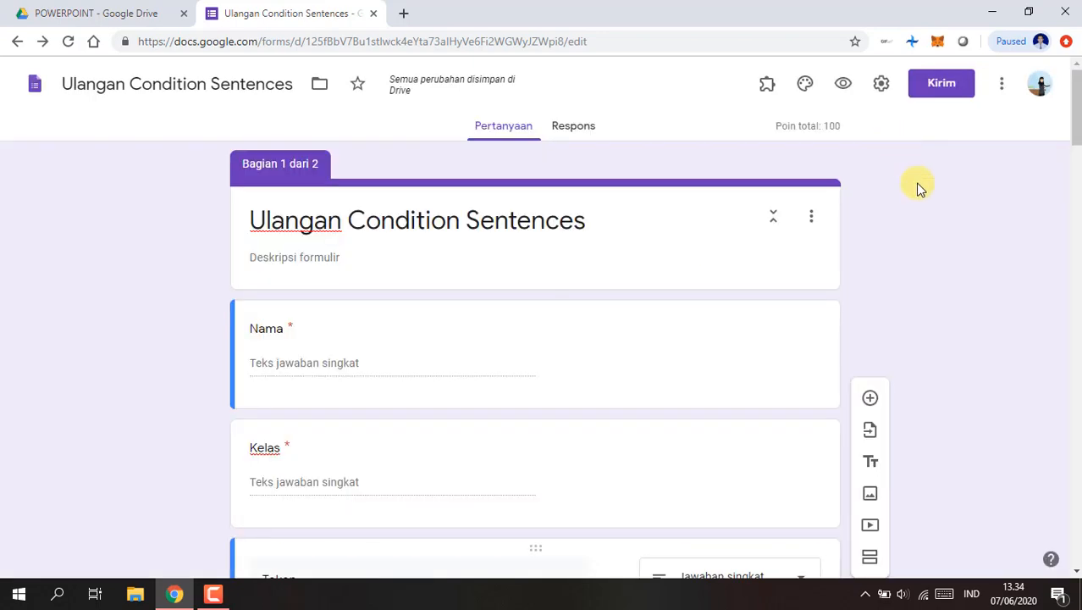
Open the Timify.me - Timer for Google Forms configuration sidebar from the Add-ons menu
click(767, 85)
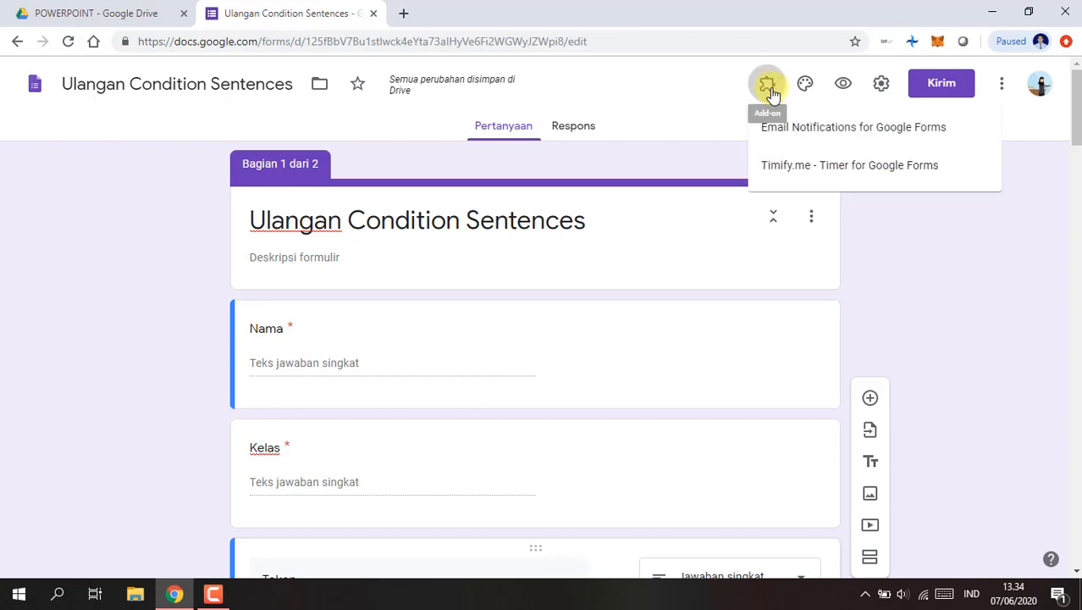
click(813, 167)
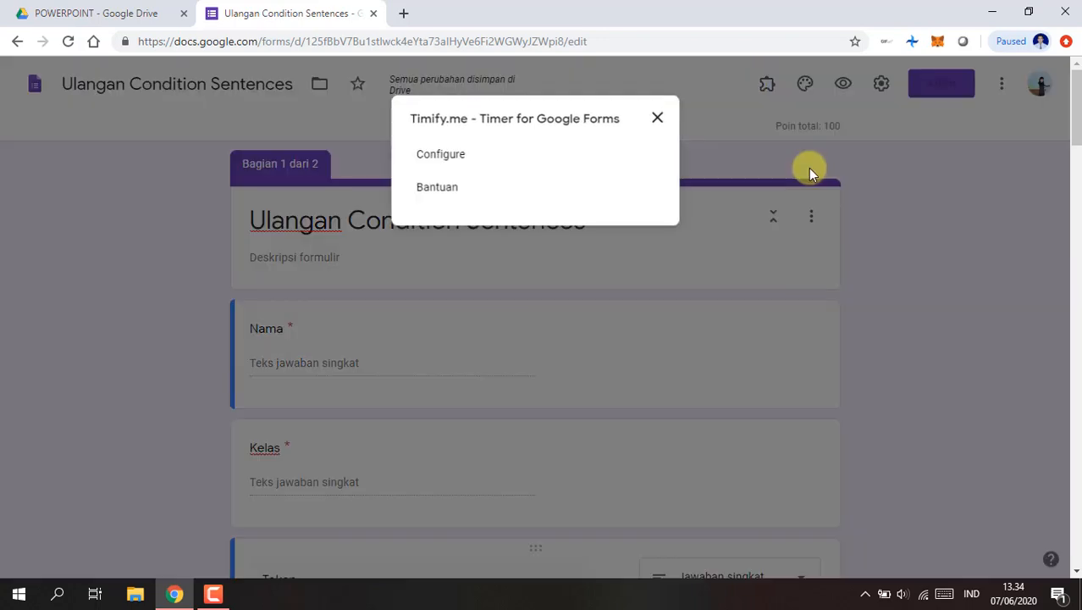
click(439, 159)
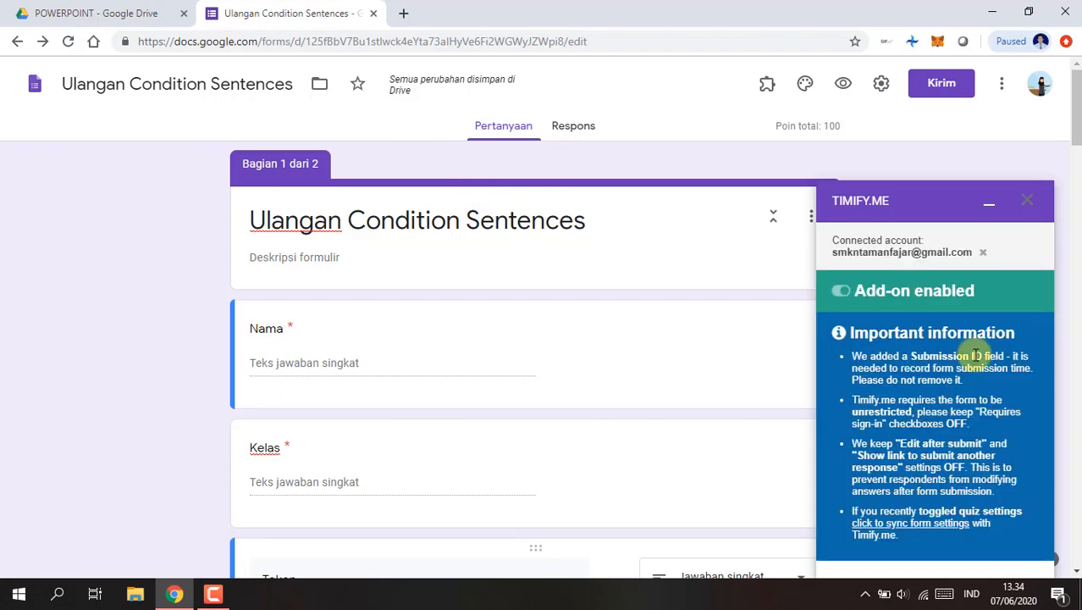
scroll(931, 333, down, 10)
scroll(931, 333, down, 3)
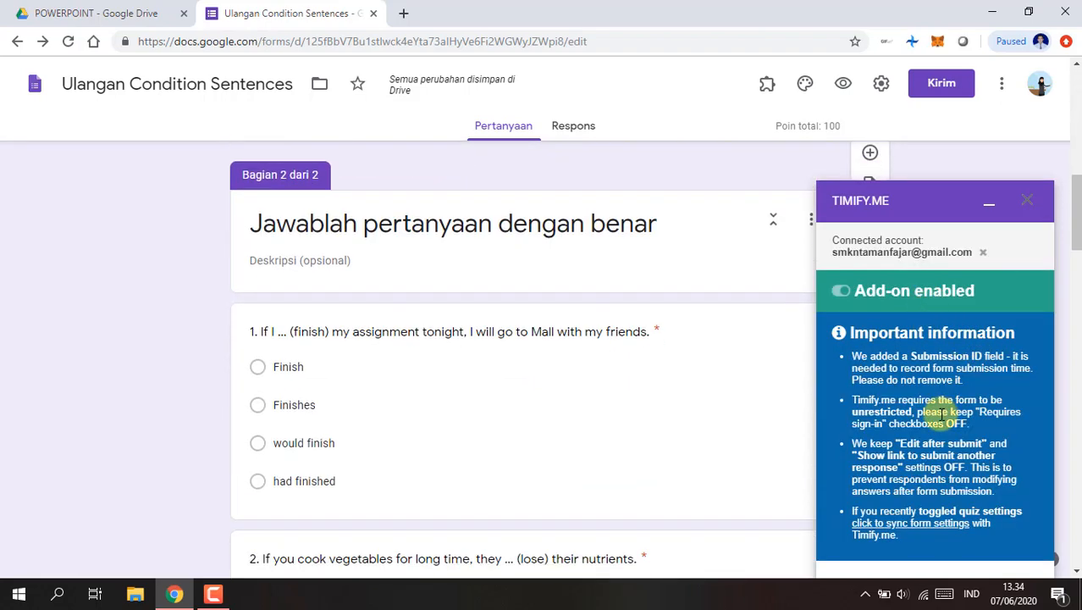
scroll(933, 428, up, 8)
scroll(930, 429, up, 3)
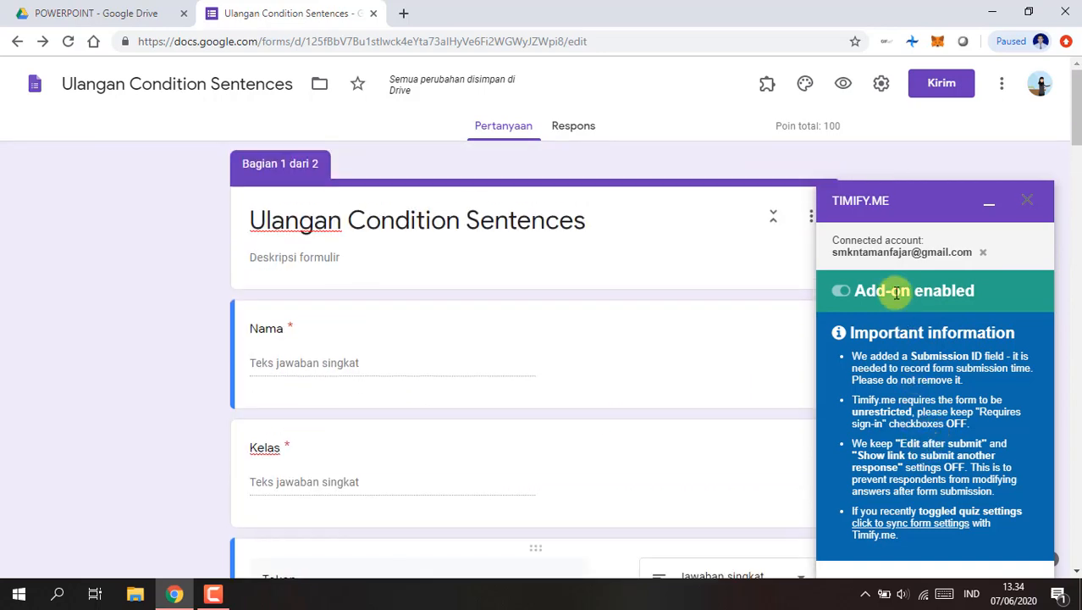
scroll(931, 254, down, 5)
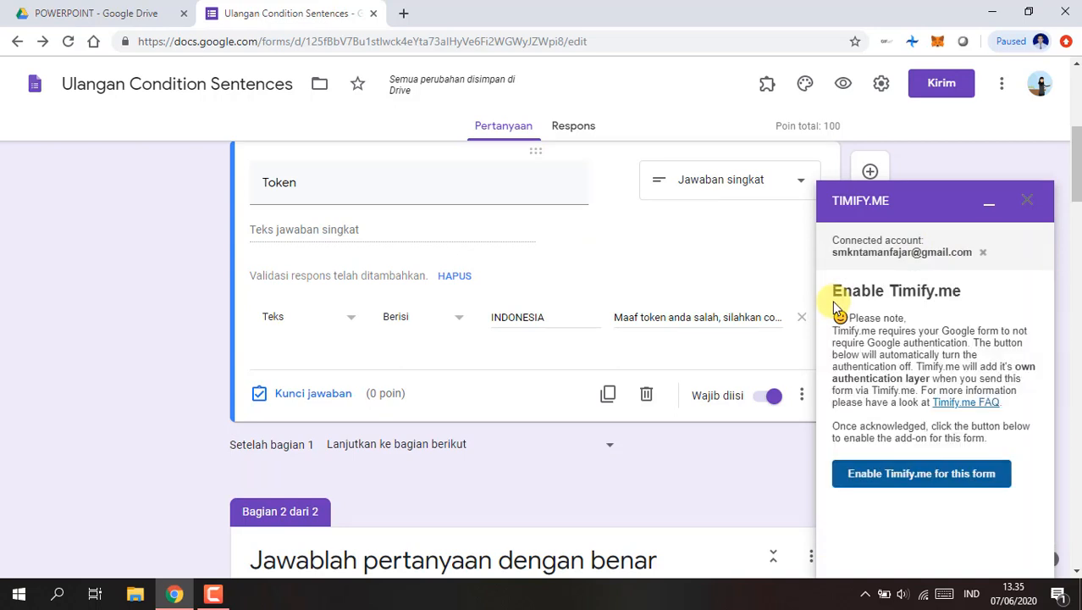
Enable Timify.me for this quiz so the sidebar shows 'Connect with Timify.me'
click(893, 479)
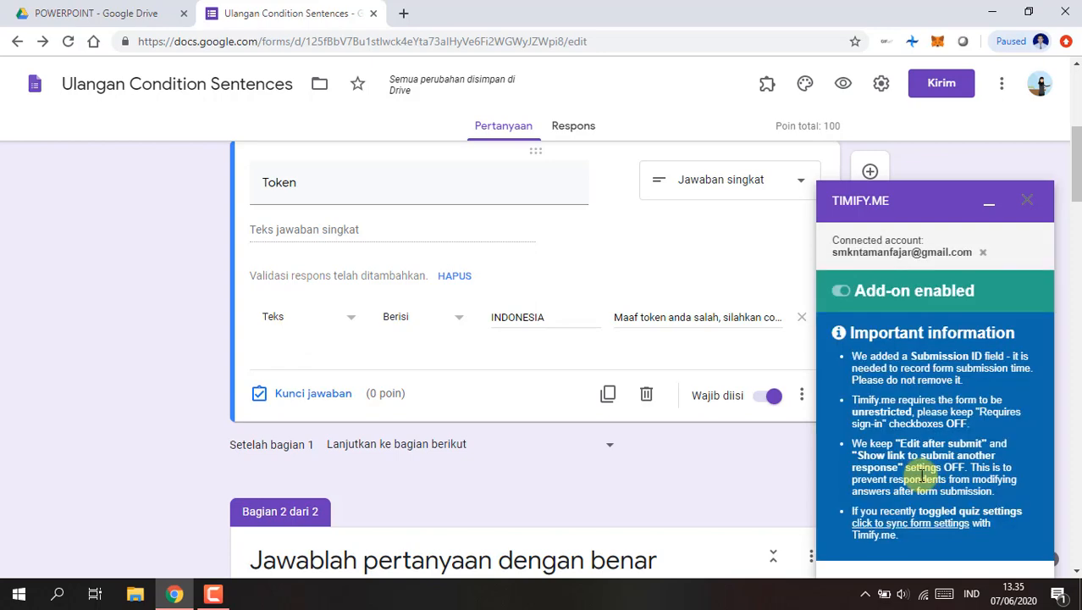
scroll(905, 451, down, 5)
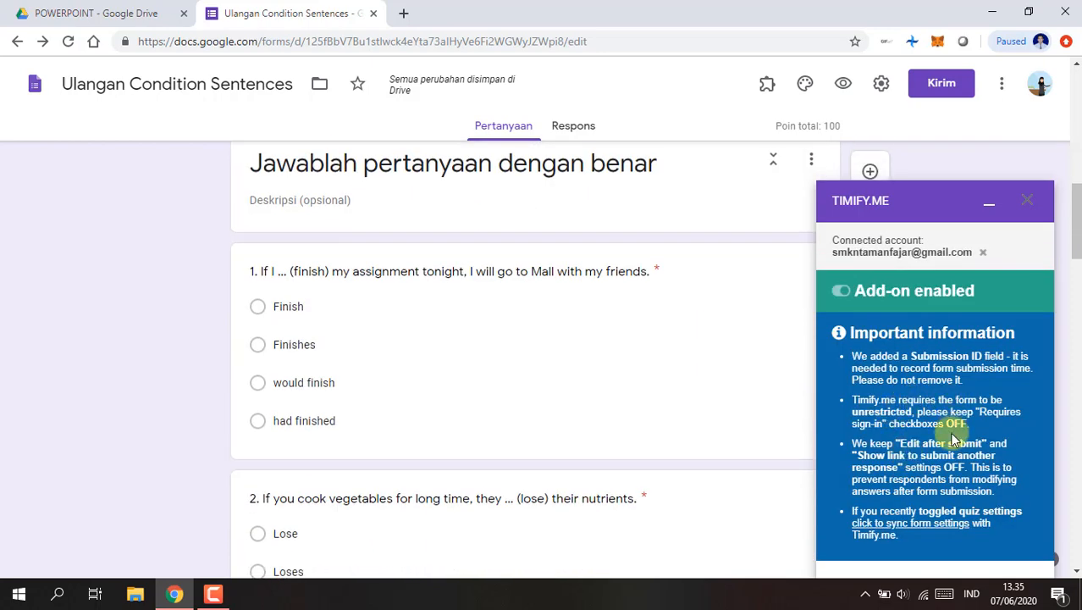
scroll(948, 440, up, 8)
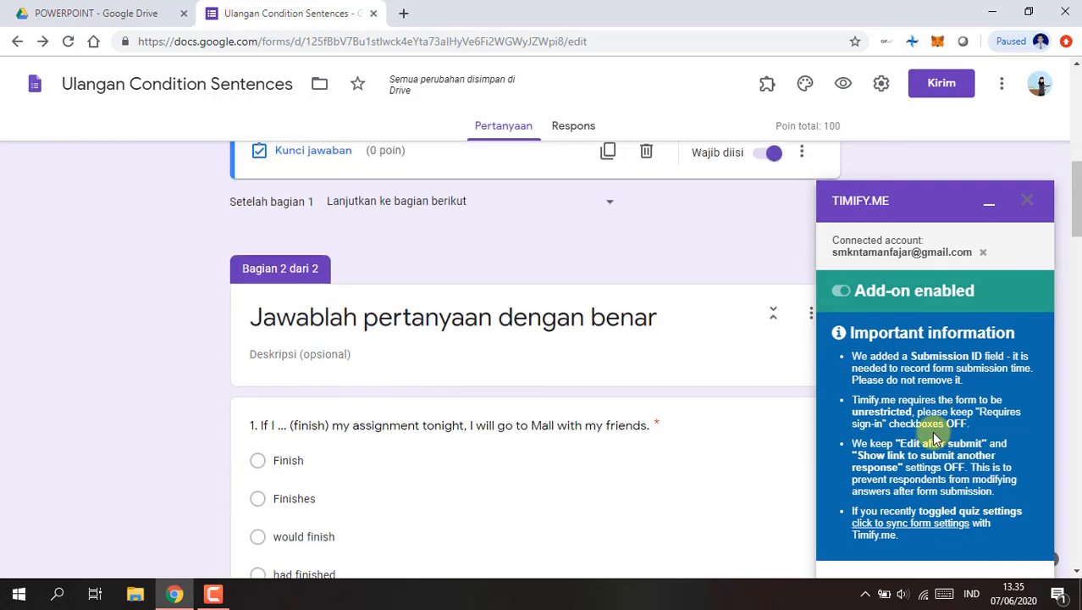
drag(890, 200, 835, 200)
right_click(835, 200)
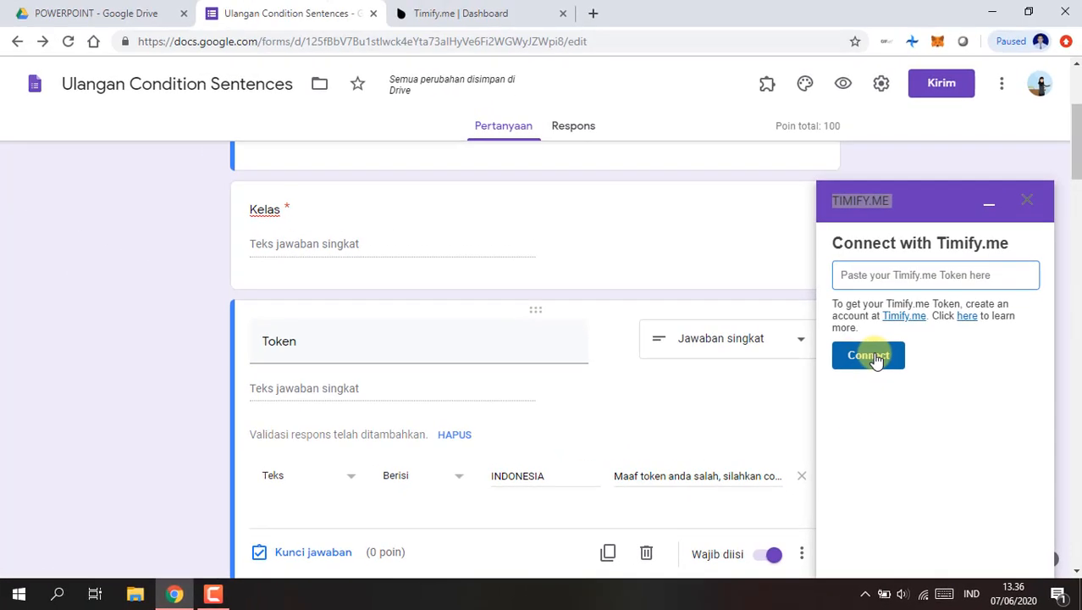
Connect the form to Timify.me and open its dashboard in a new tab
click(876, 358)
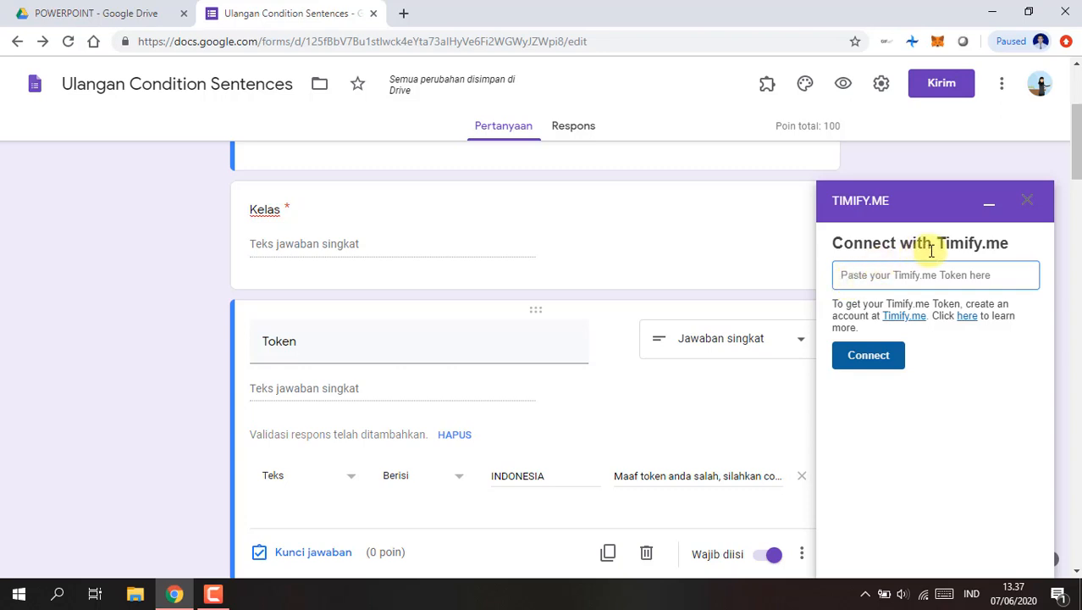
click(899, 325)
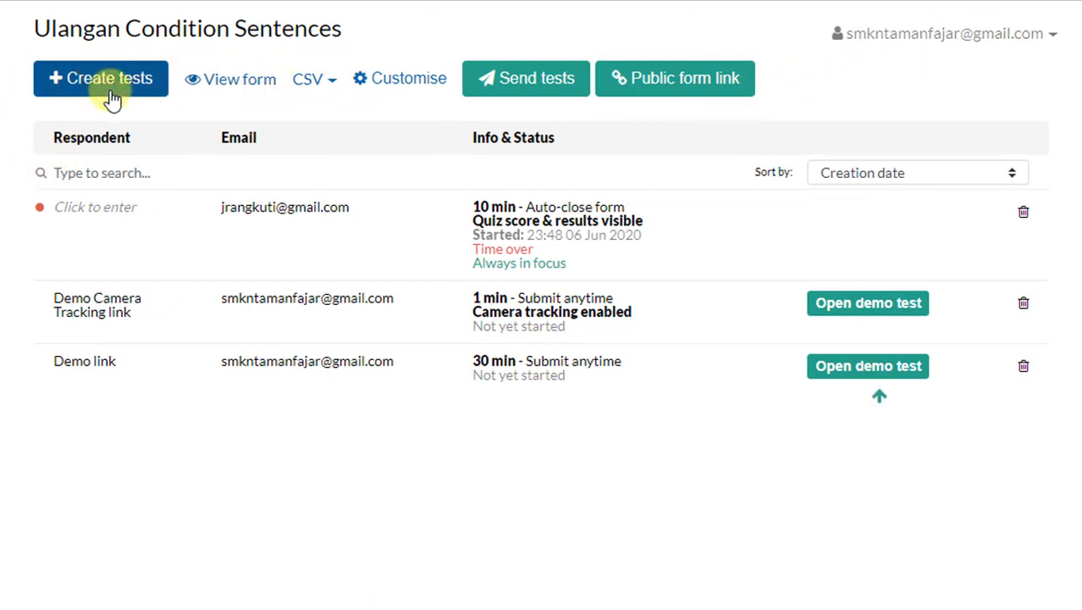
Delete the expired test, then start a new test with a 10-minute timer and the respondent's e-mail
click(1023, 212)
click(156, 208)
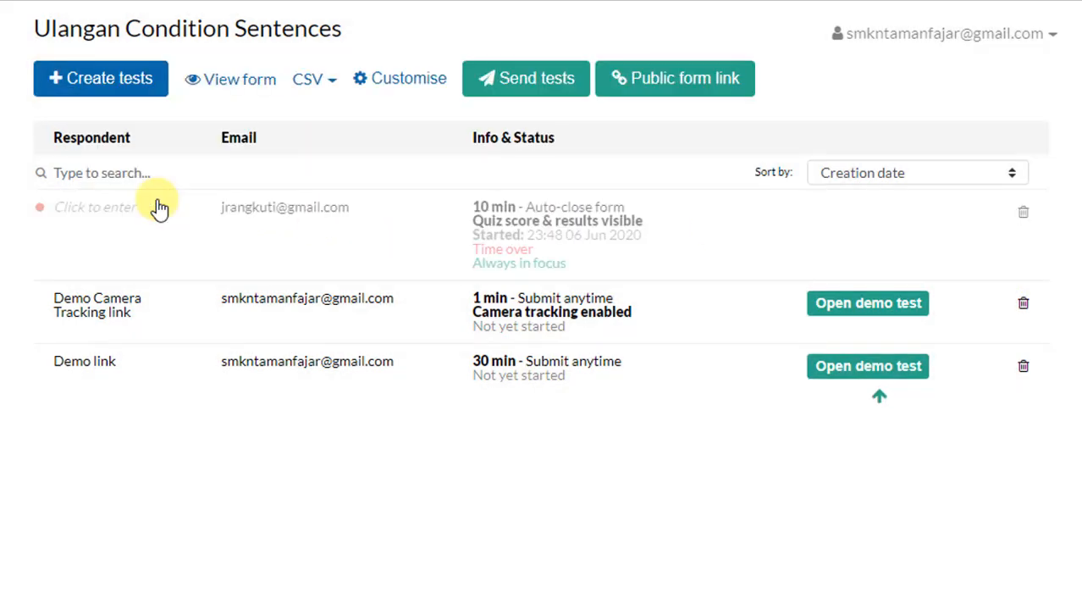
click(97, 75)
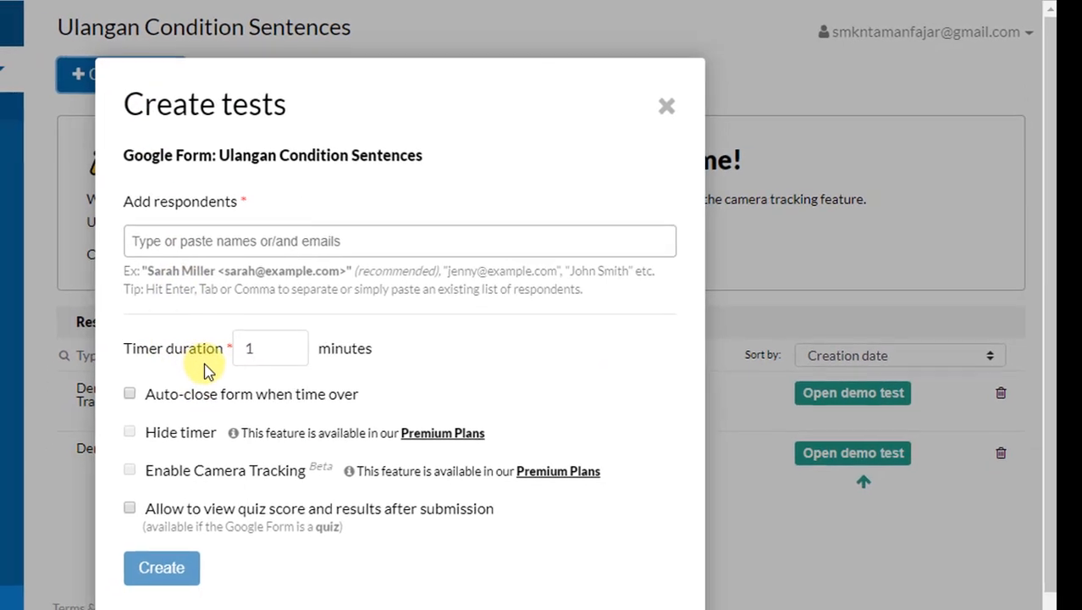
click(257, 350)
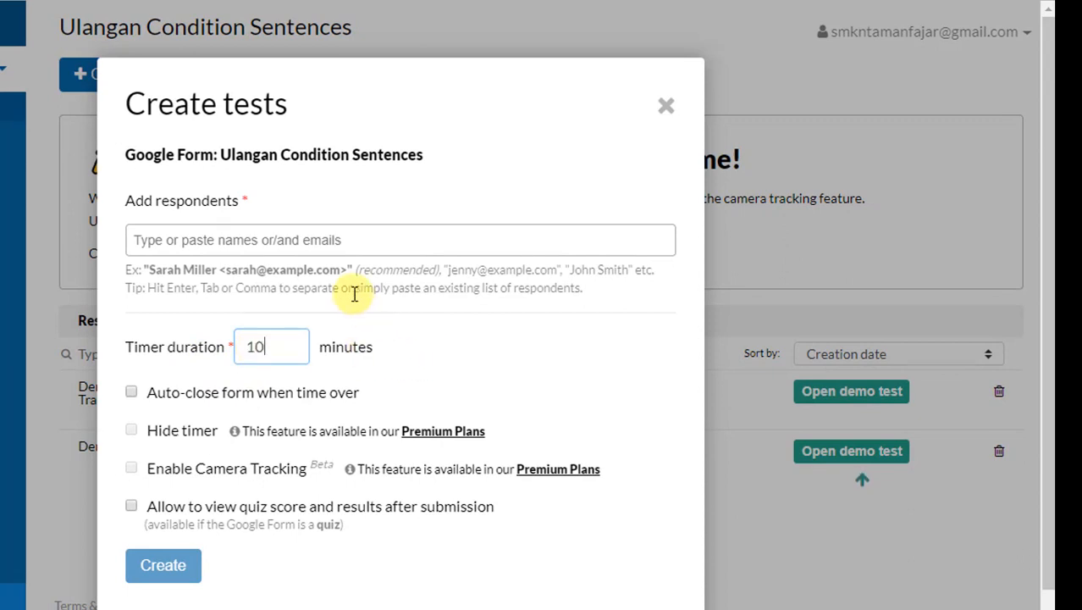
click(201, 241)
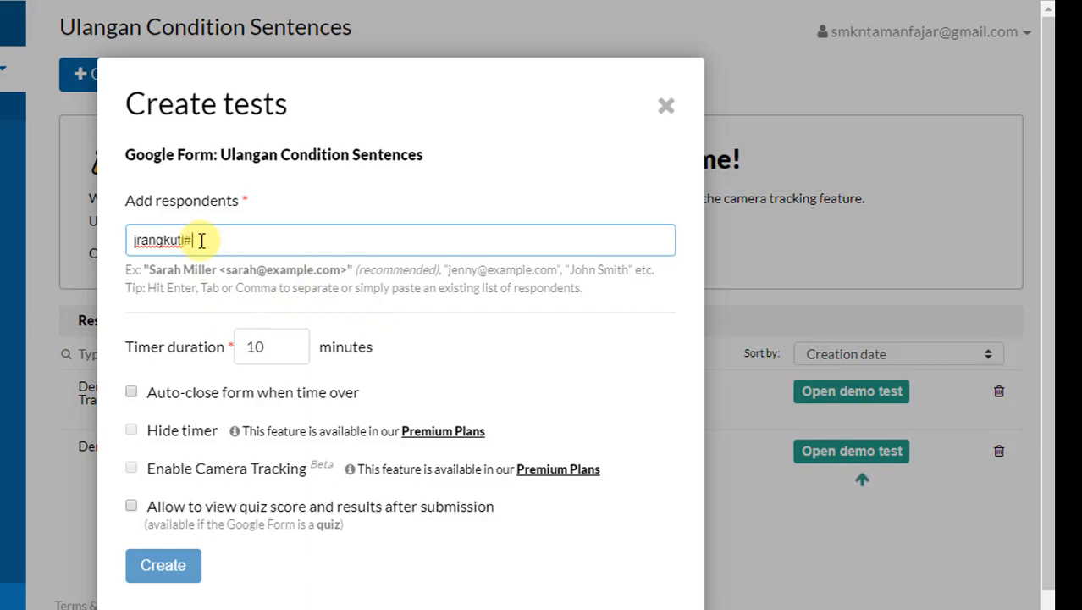
text(@gmail.com)
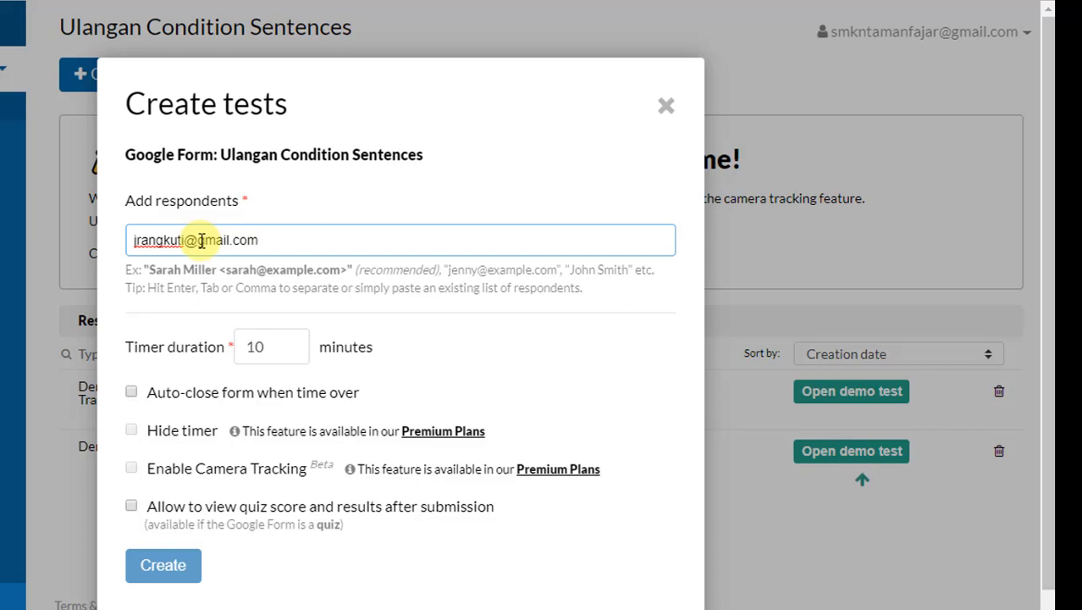
Enable auto-close and quiz score viewing, then create the timed test
click(132, 394)
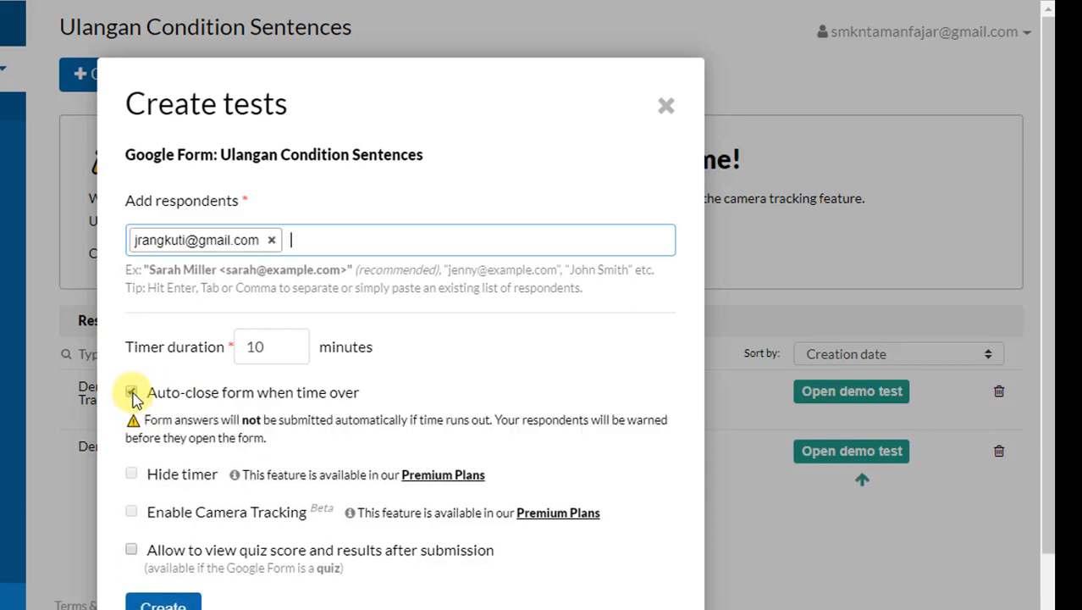
scroll(132, 394, down, 1)
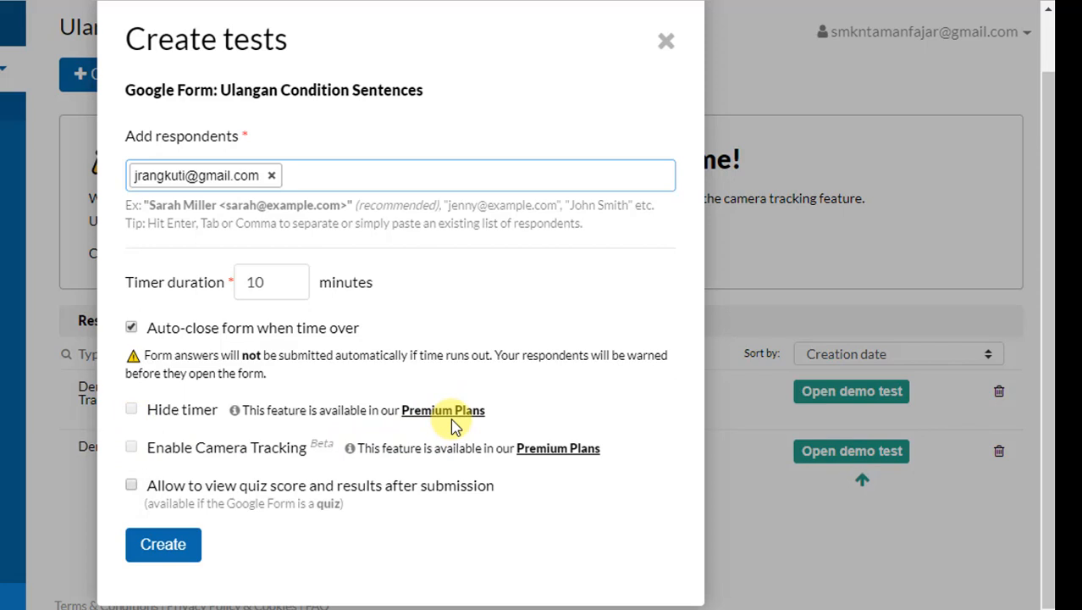
click(131, 487)
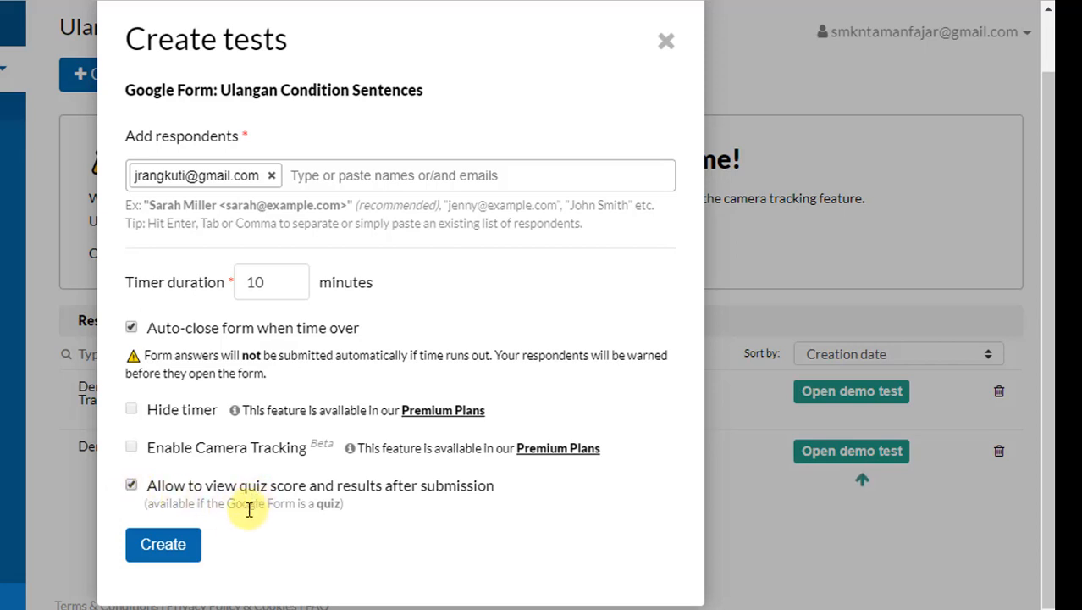
click(167, 547)
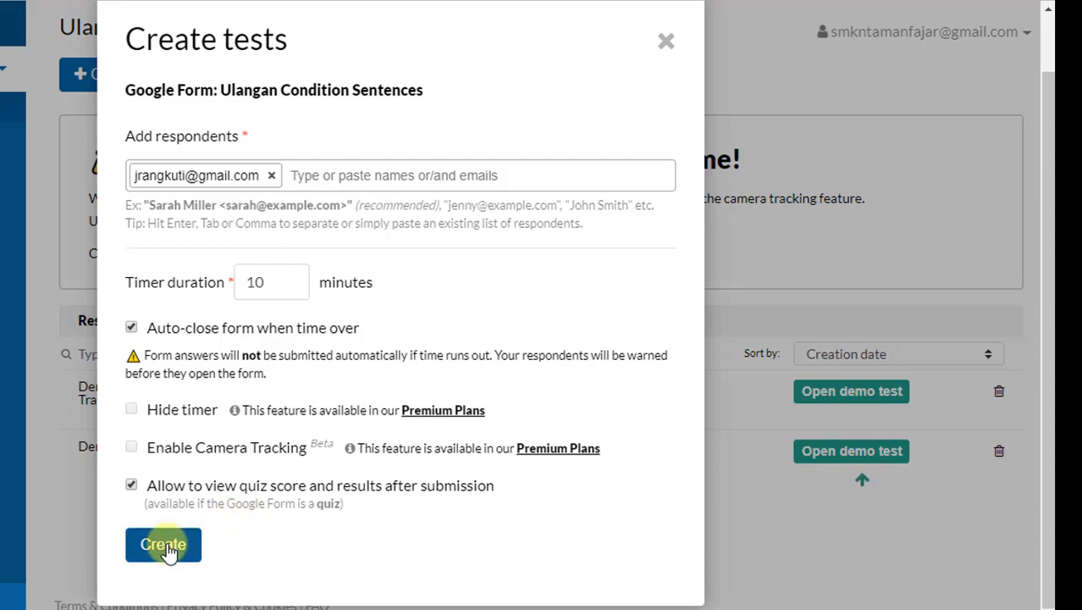
click(169, 551)
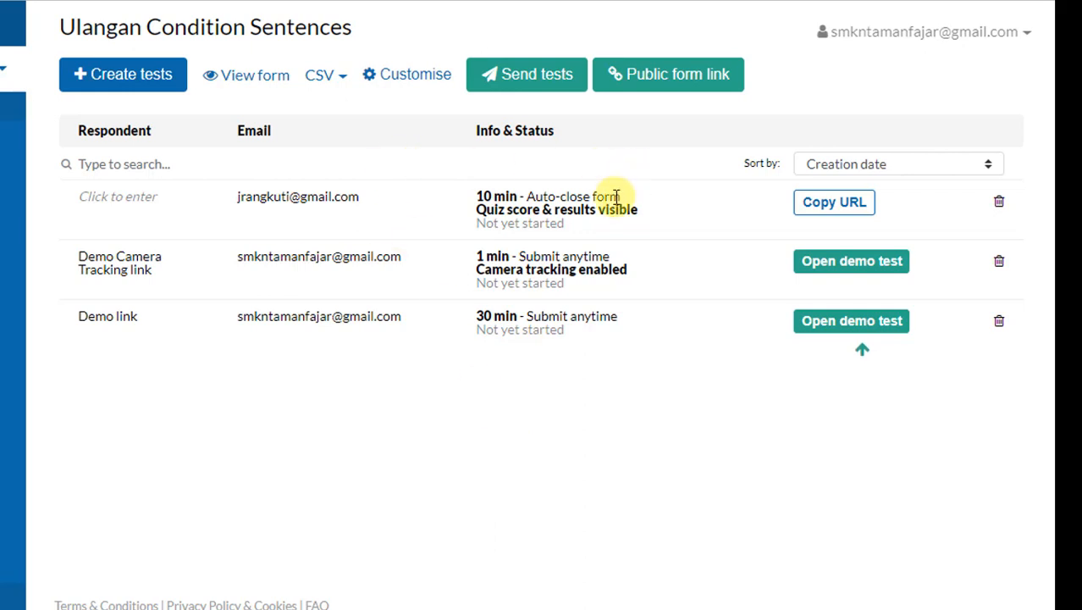
Copy the new test's URL and load it in a new browser tab
click(809, 207)
key(ctrl+t)
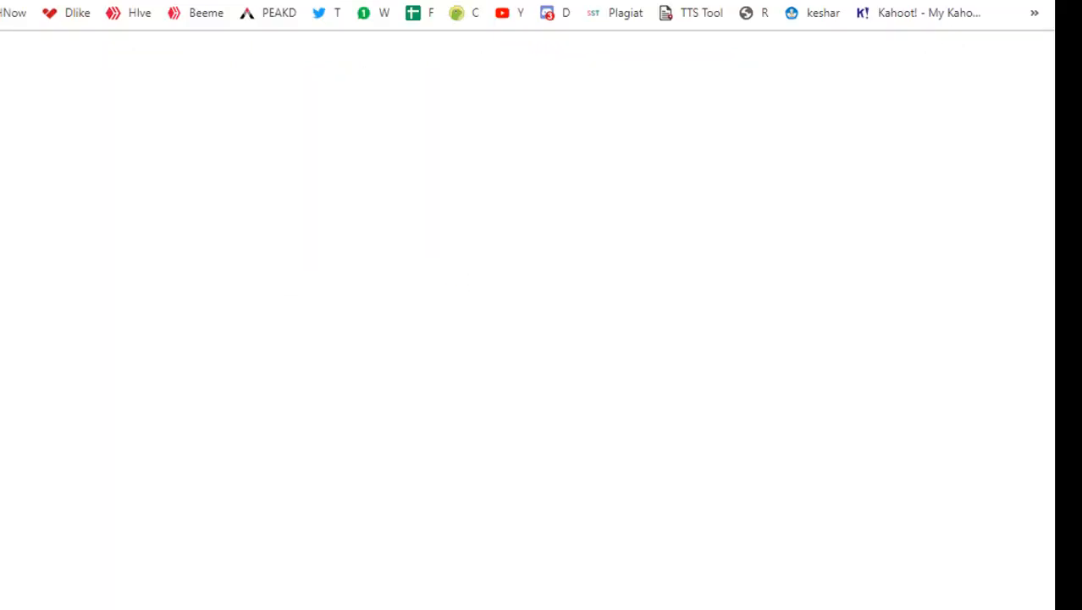
key(ctrl+v)
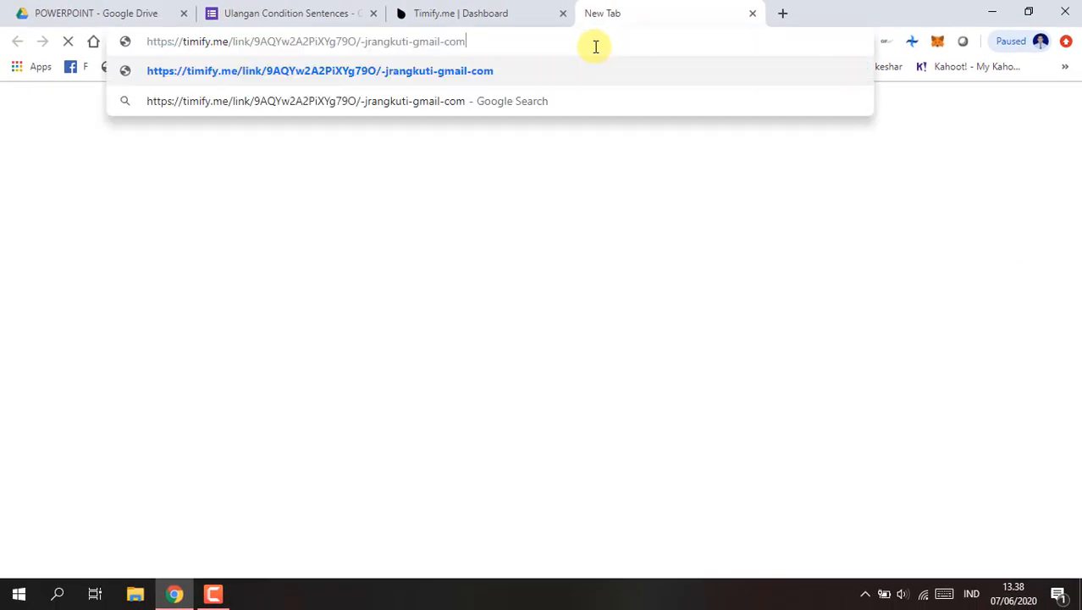
click(480, 79)
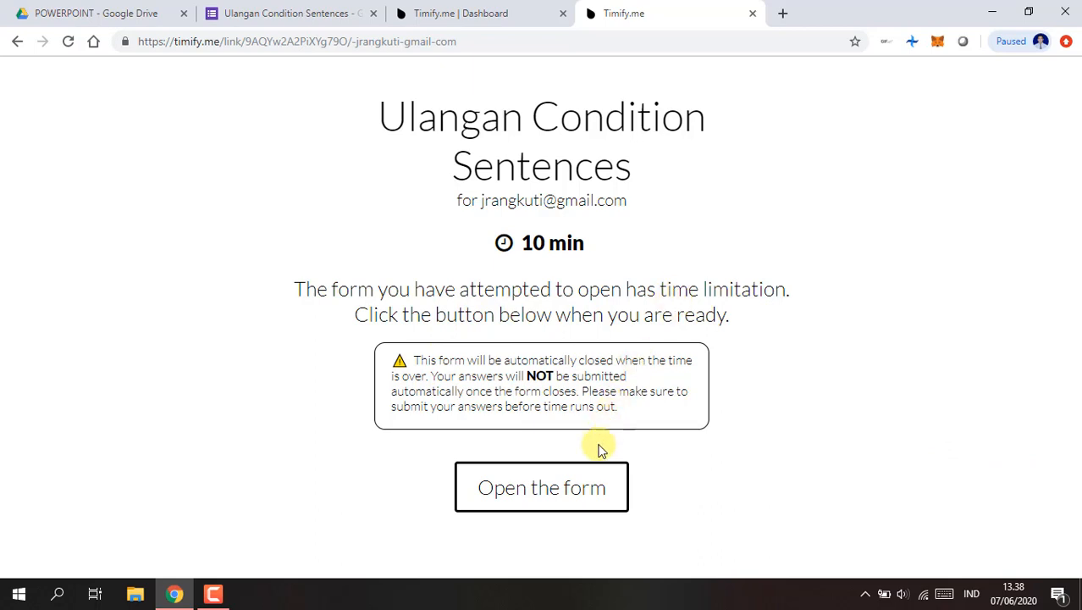
Start the 10-minute timed form and copy its link from the address bar
click(524, 493)
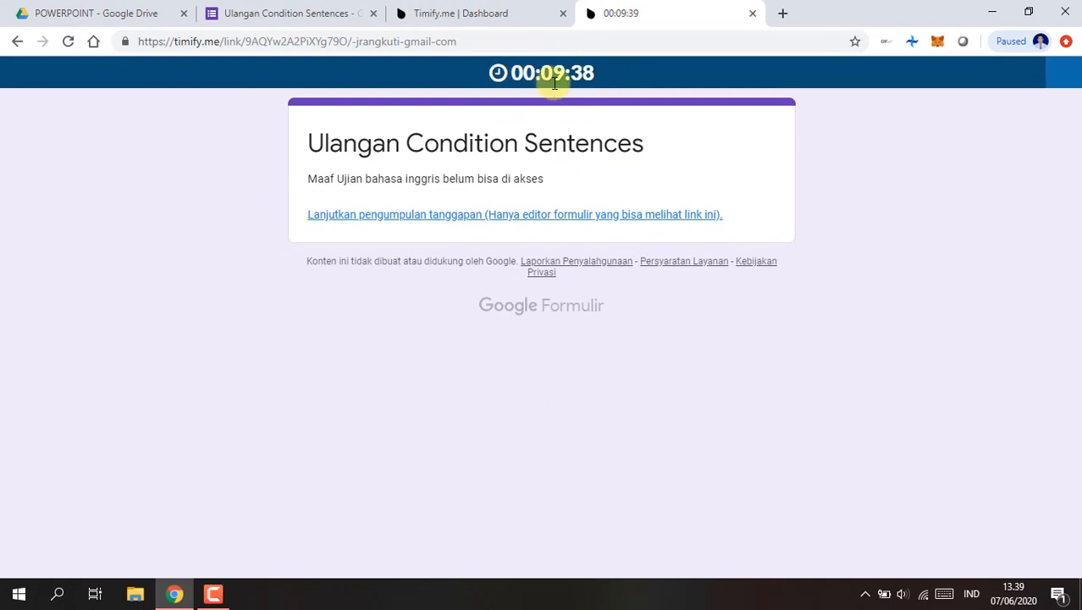
click(329, 39)
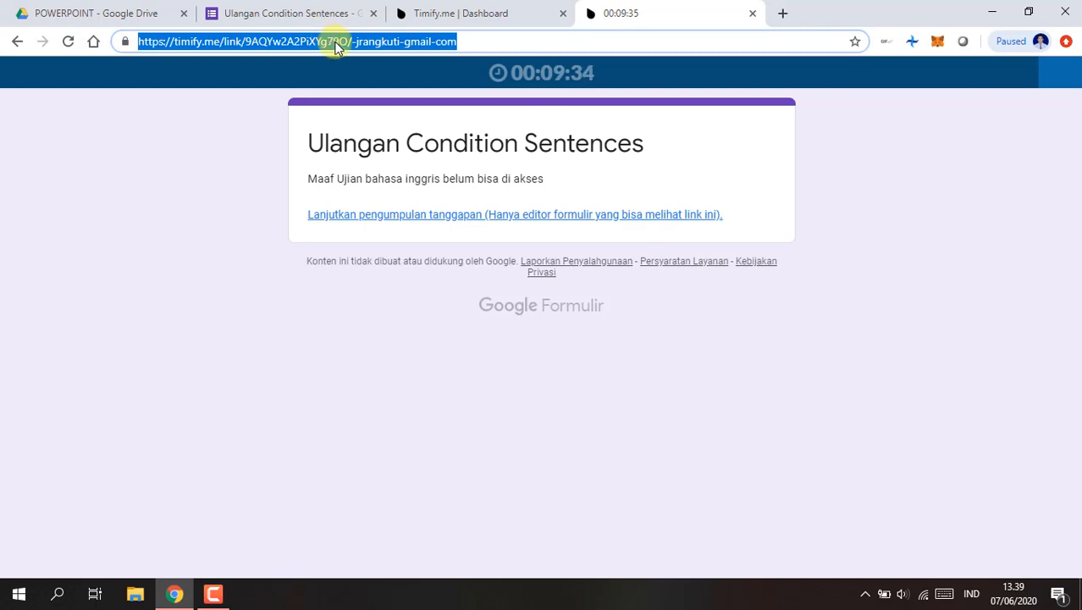
right_click(335, 41)
click(362, 129)
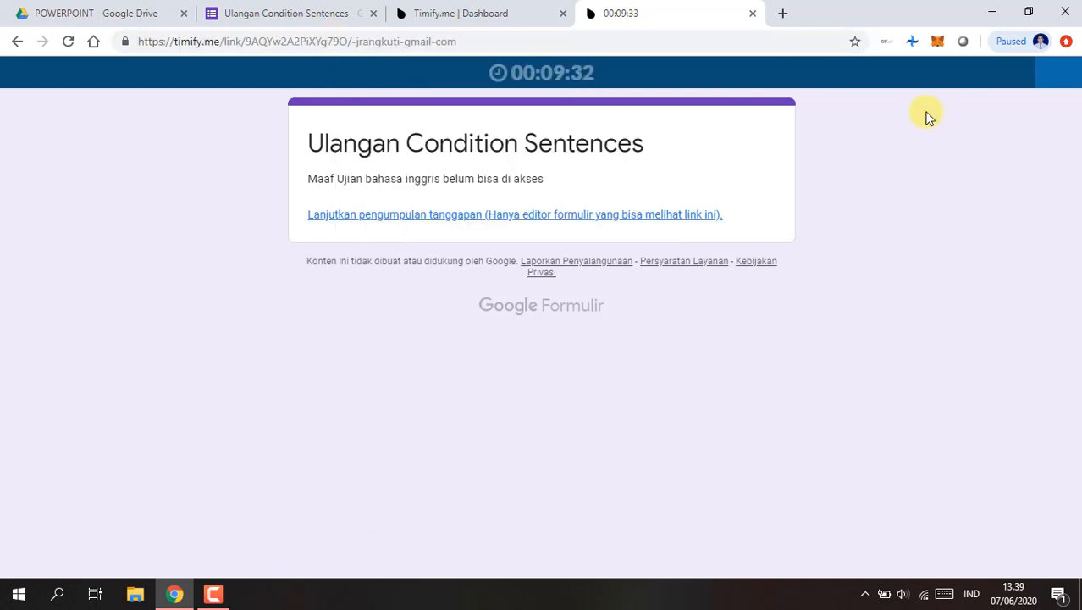
click(430, 38)
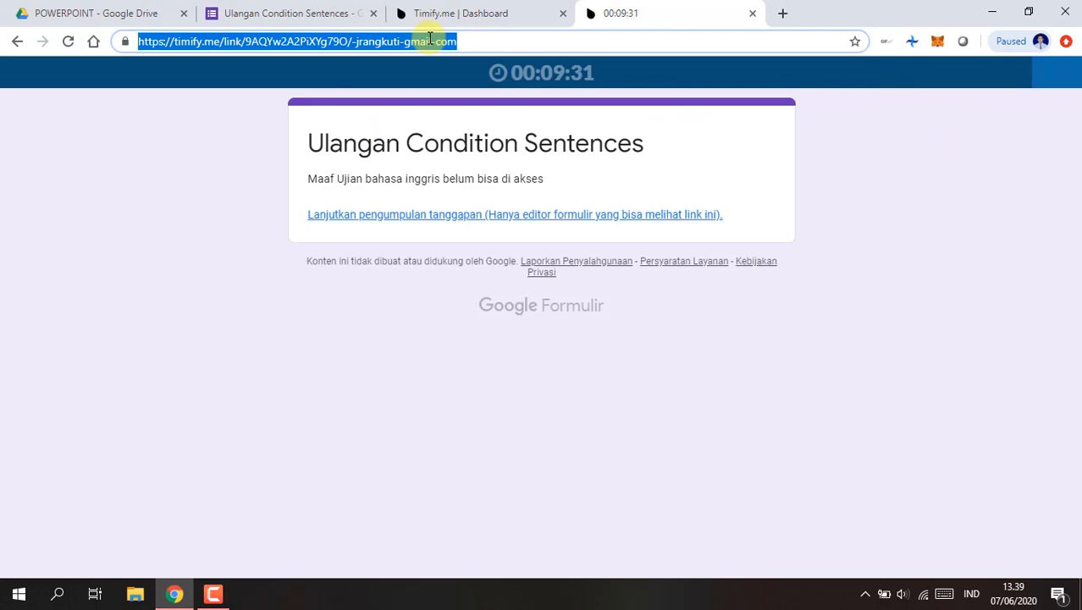
key(super)
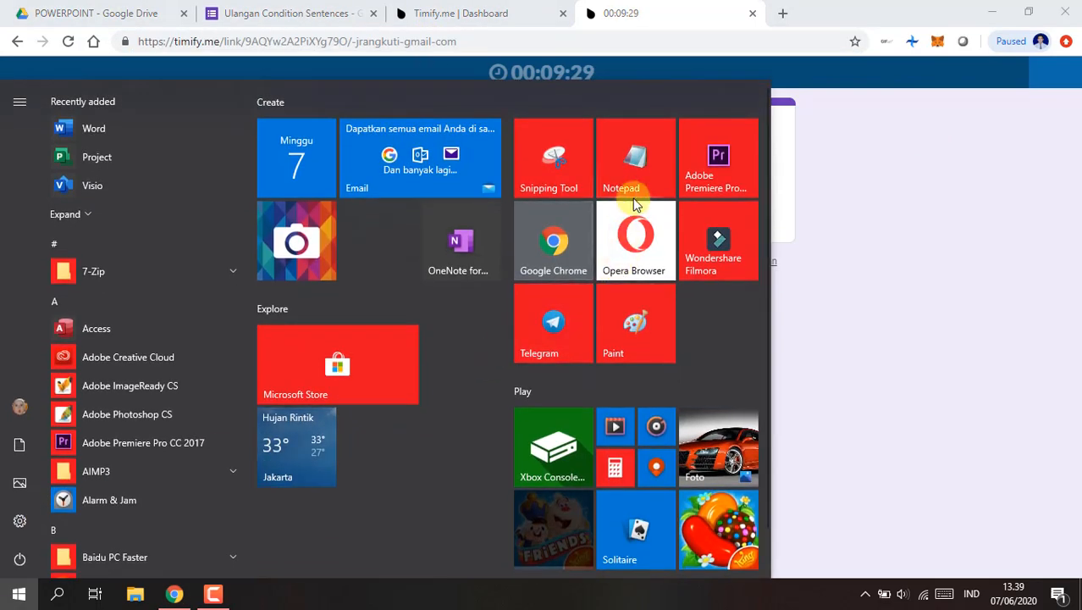
Paste the Timify test link into a new maximized Notepad note and set font size 22
click(635, 173)
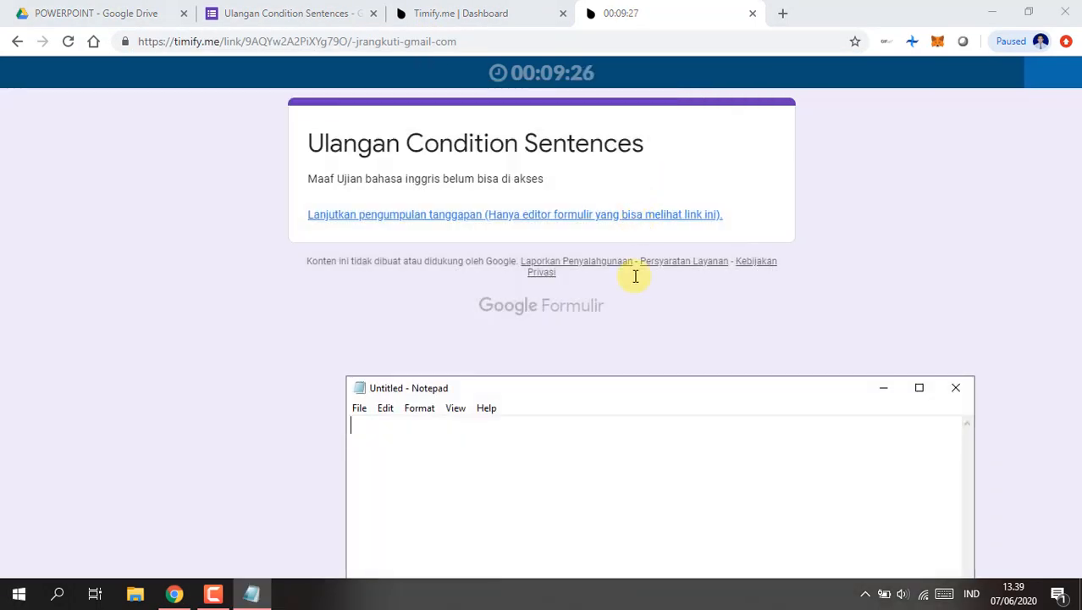
key(ctrl+v)
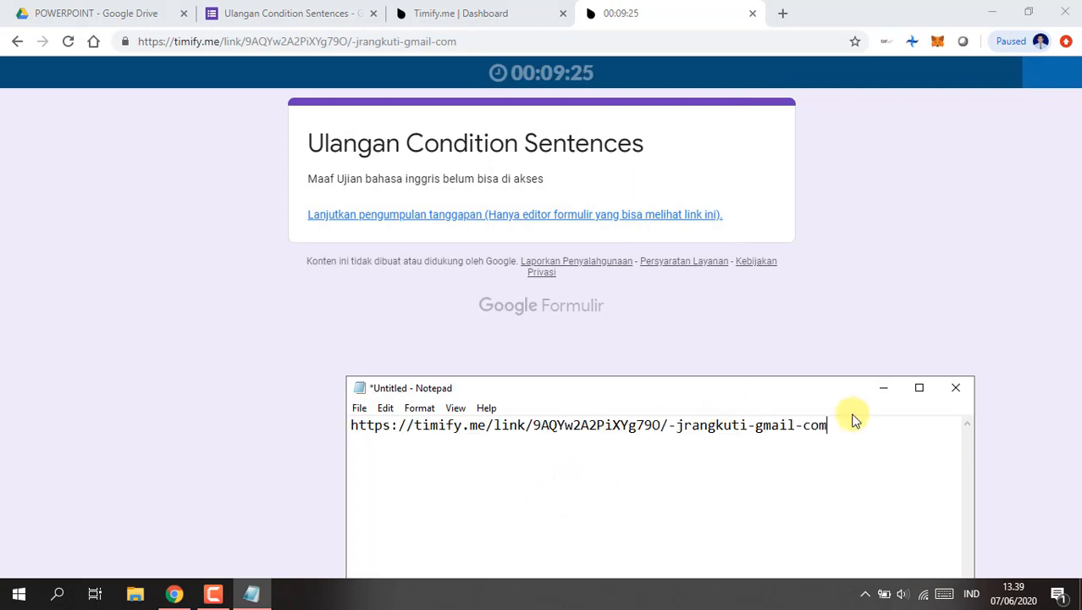
click(919, 386)
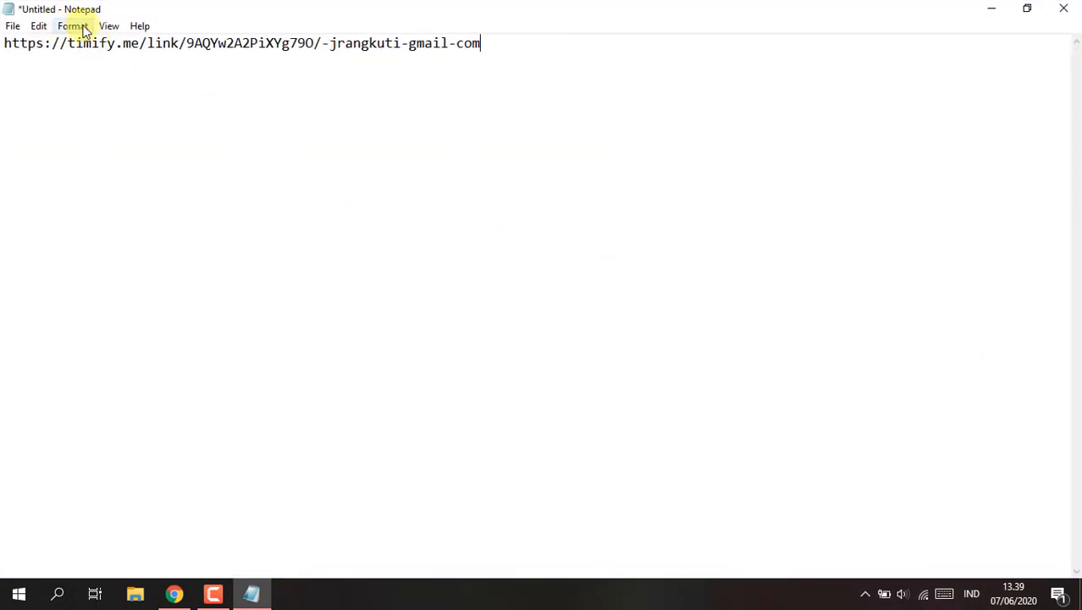
click(79, 25)
click(90, 61)
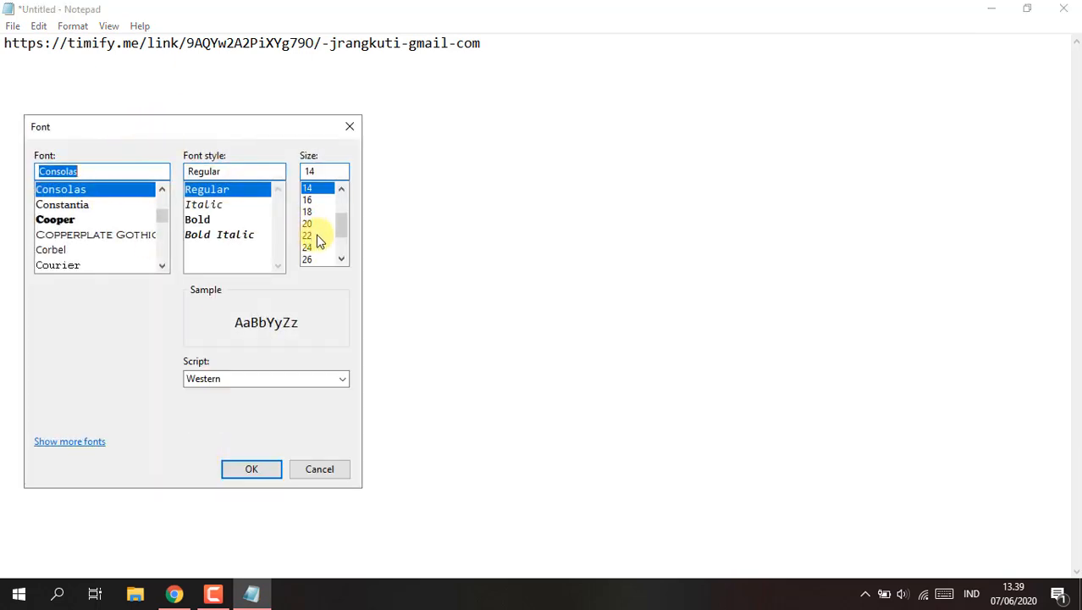
click(318, 237)
click(242, 472)
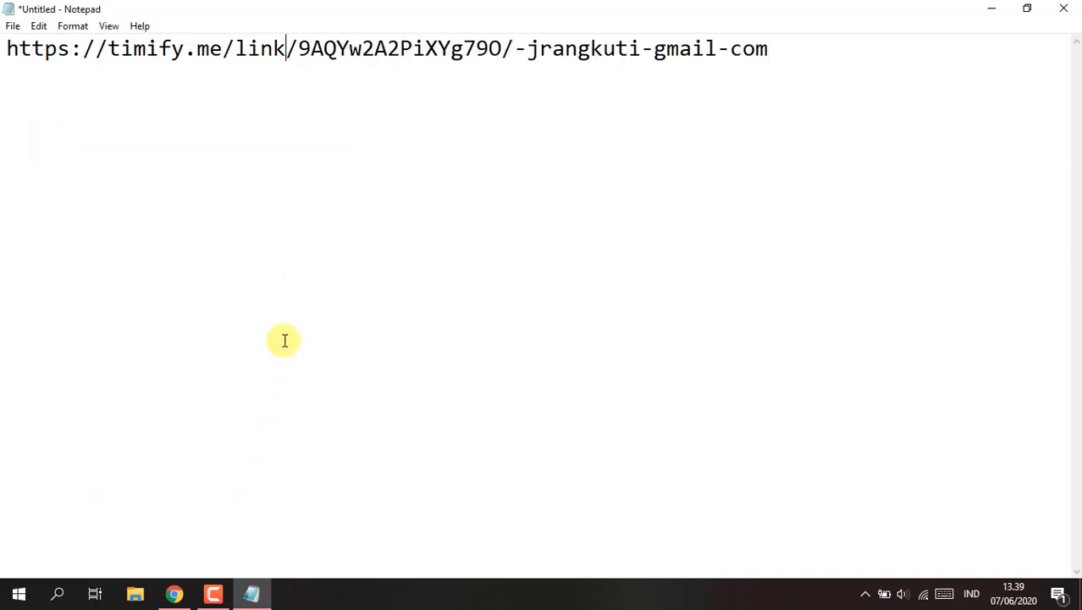
Load Bitly in a new Chrome tab via the 'bit' address-bar suggestion
click(174, 593)
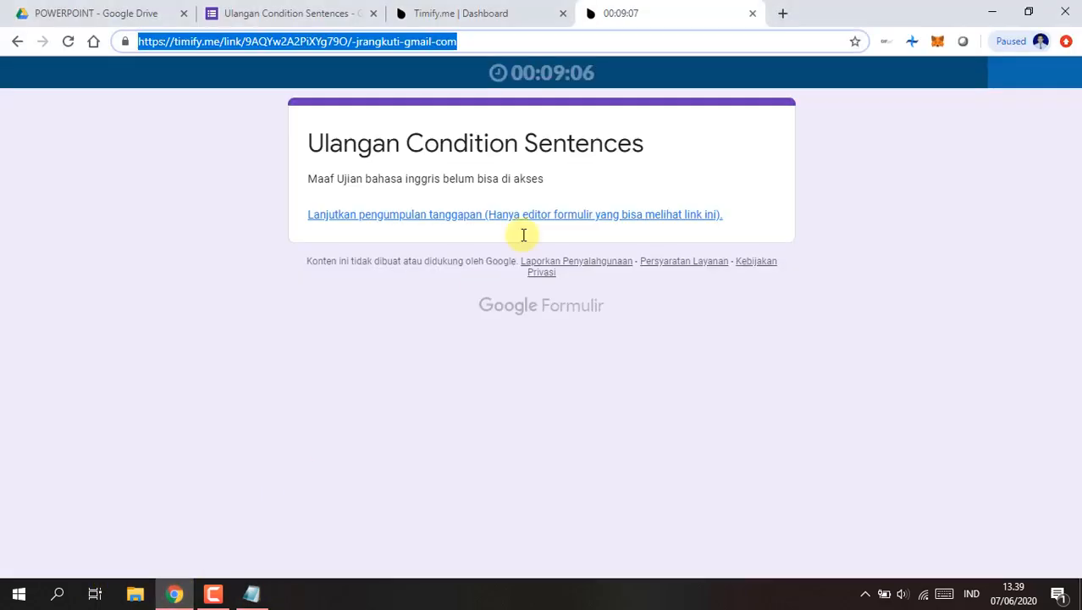
click(783, 17)
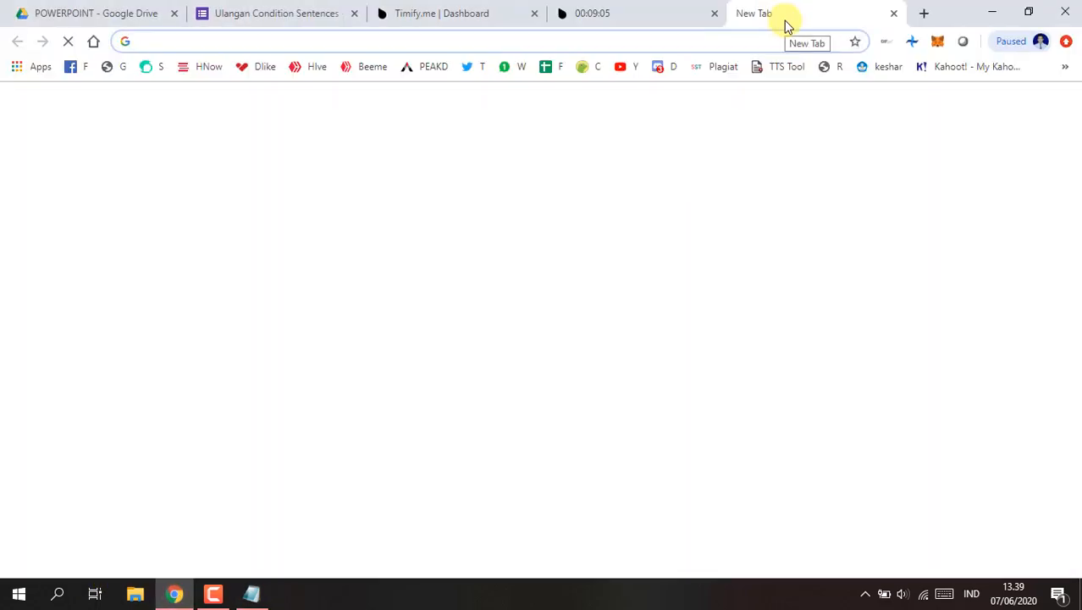
text(bit)
key(Down)
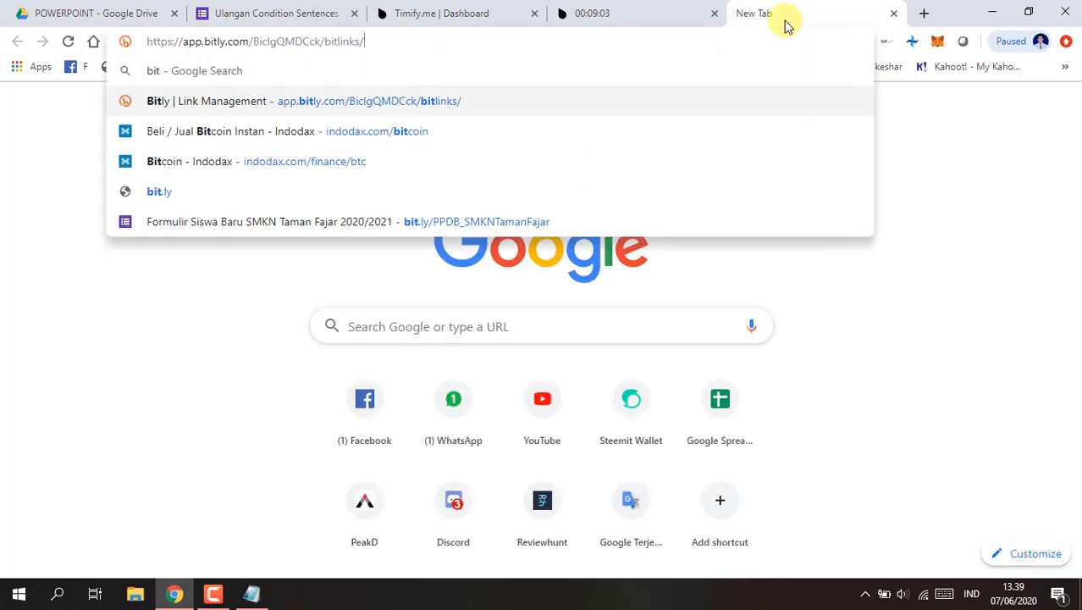
key(Return)
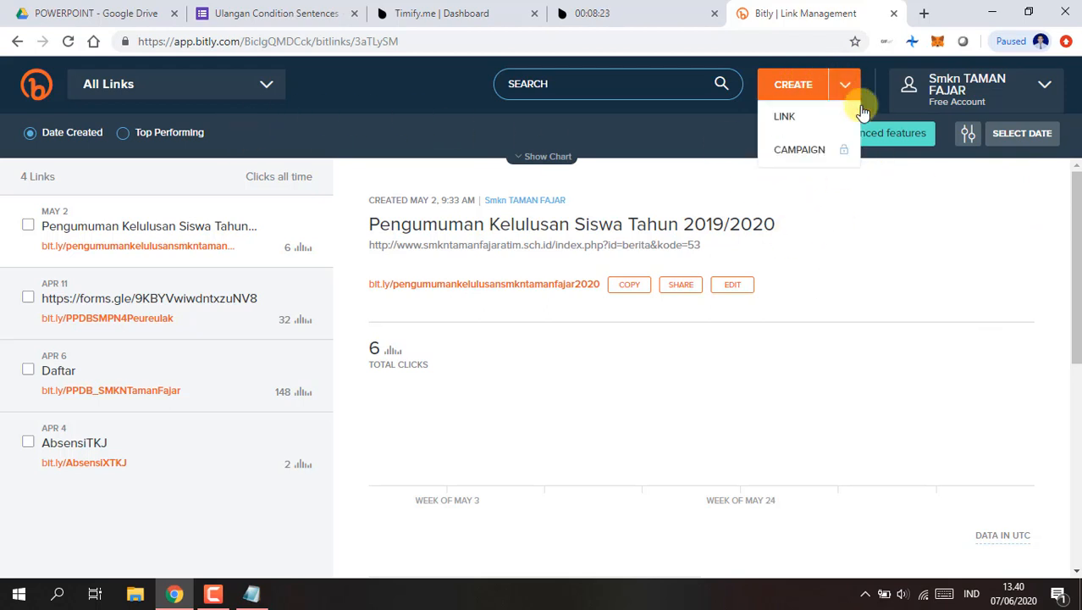
Copy the Timify timed-test URL and paste it into Bitly to create bit.ly/2XCXnZW
click(800, 88)
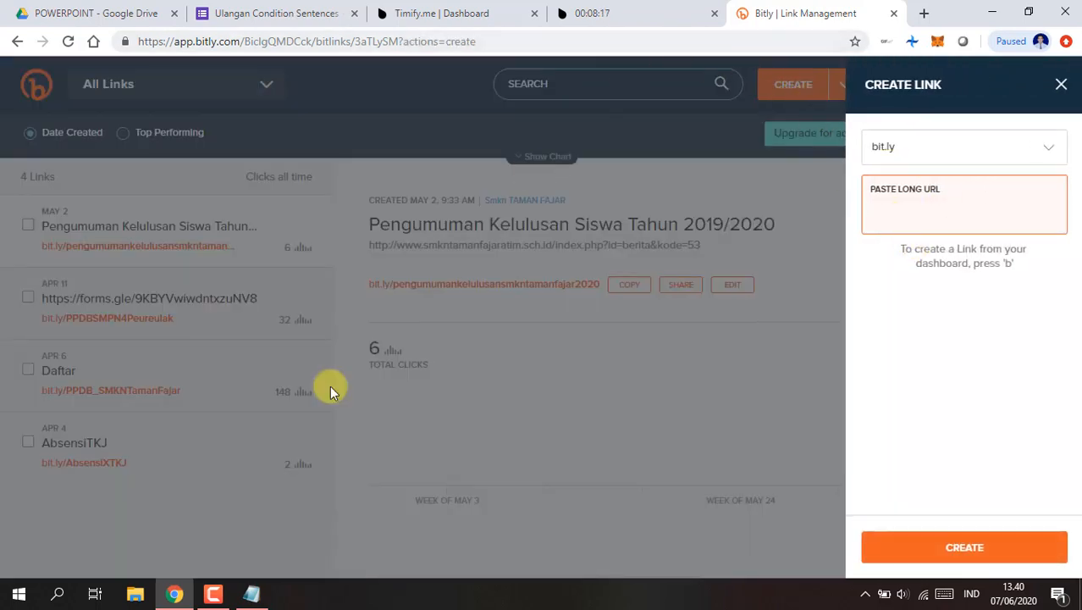
click(254, 593)
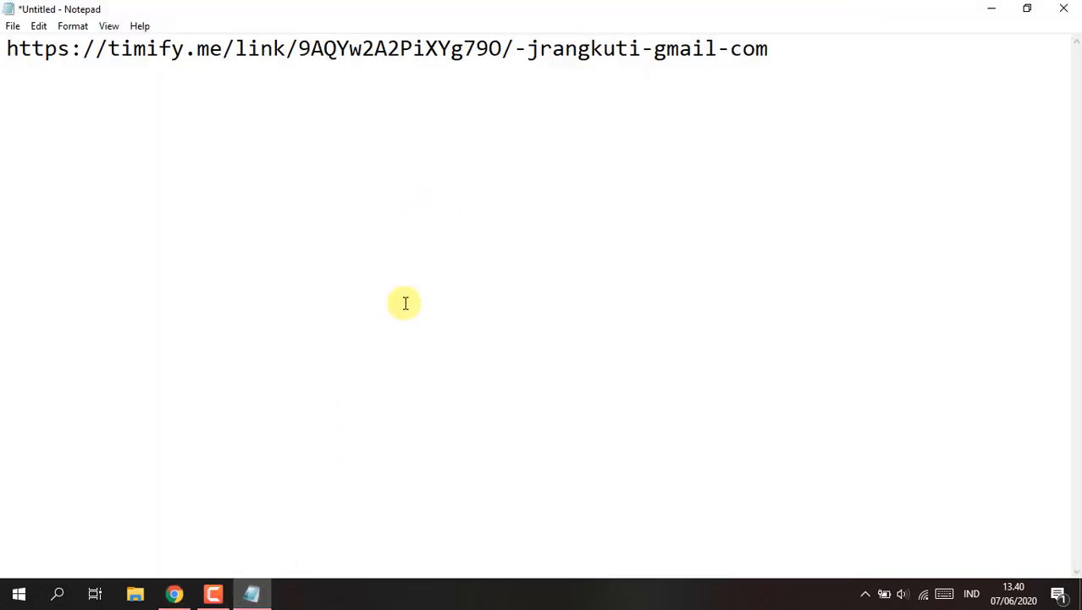
click(175, 593)
click(510, 7)
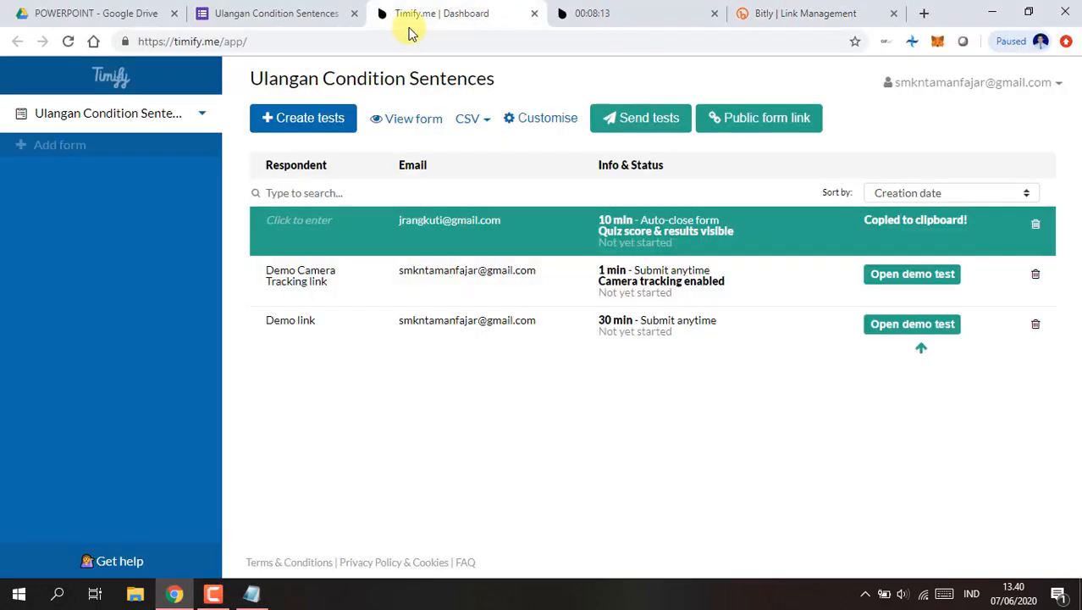
click(648, 8)
click(380, 40)
right_click(380, 40)
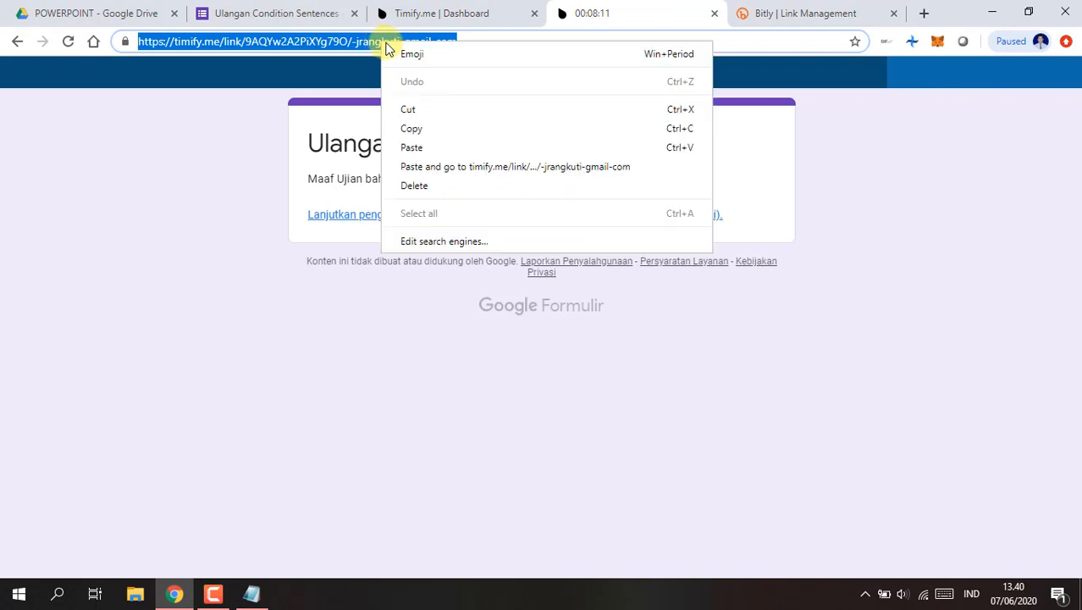
click(415, 127)
click(810, 6)
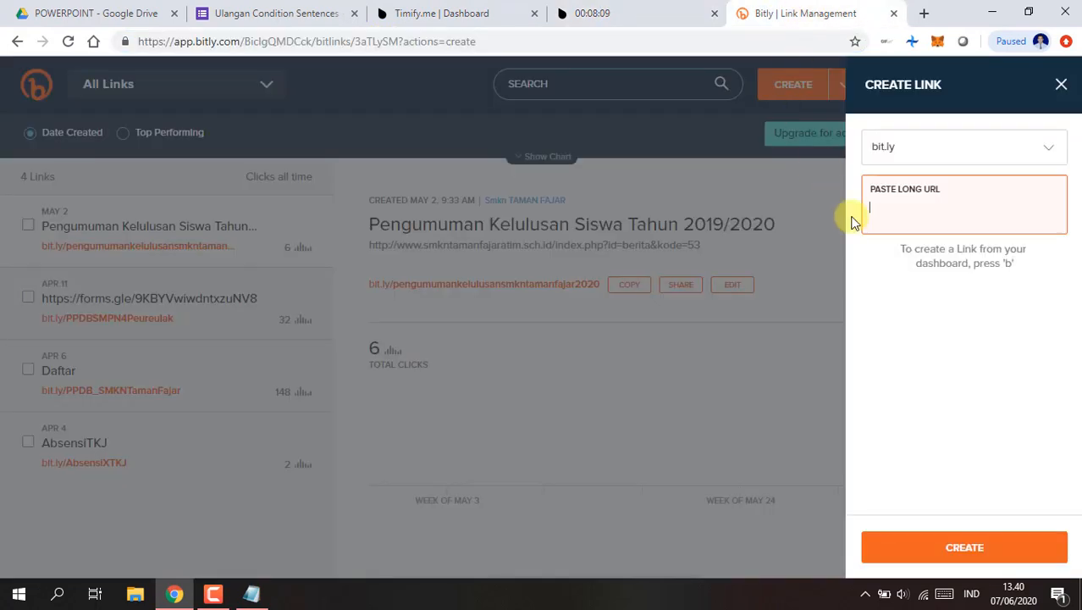
key(ctrl+v)
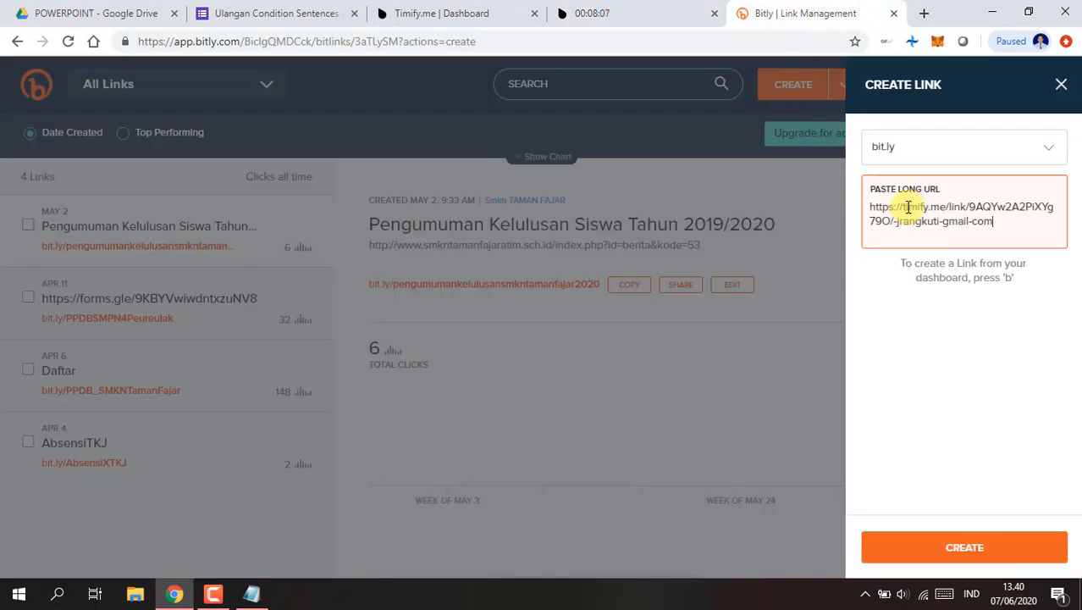
key(Return)
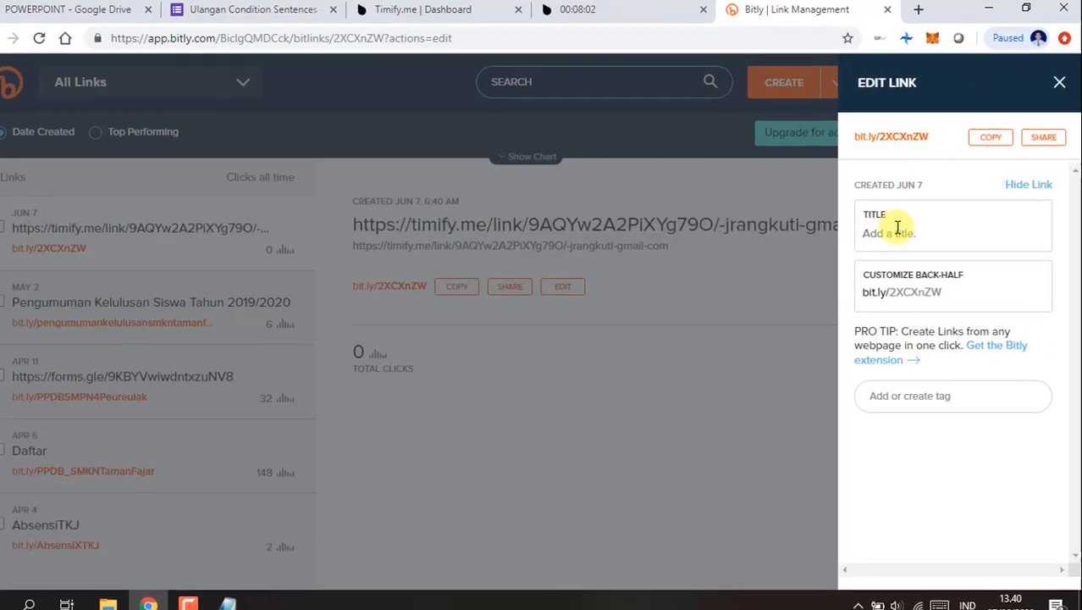
Try changing the back-half to ujianbahasainggris and save, which Bitly rejects as taken
click(889, 138)
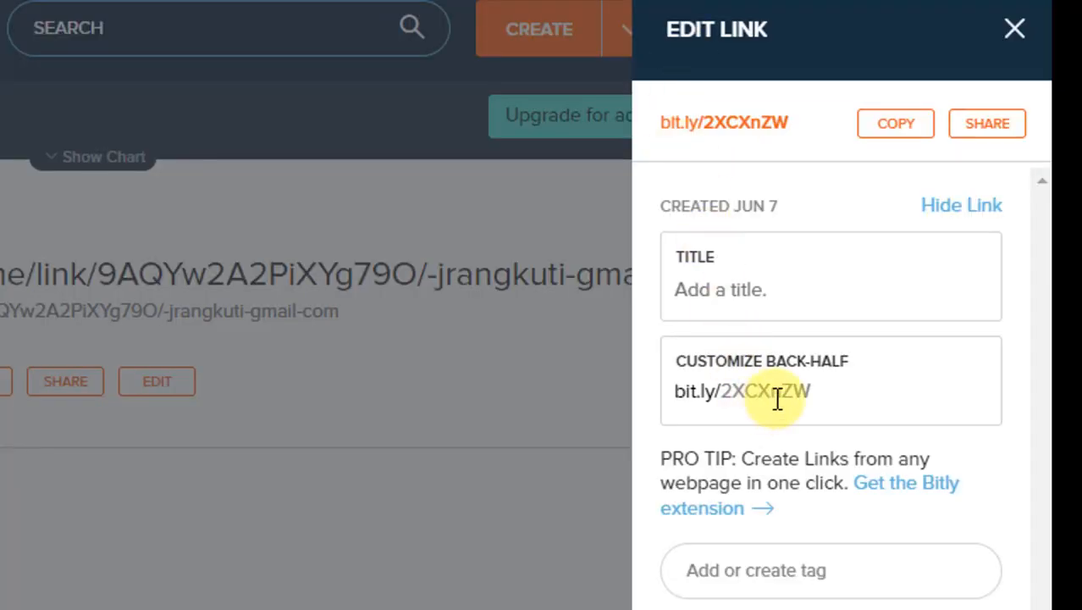
click(840, 393)
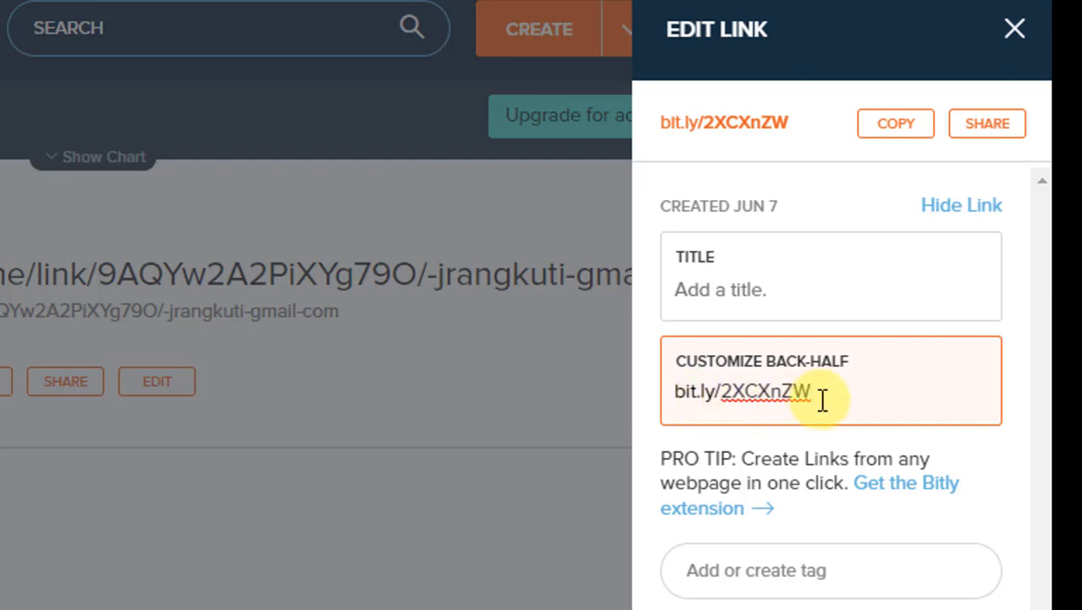
drag(818, 396, 720, 393)
text(uj)
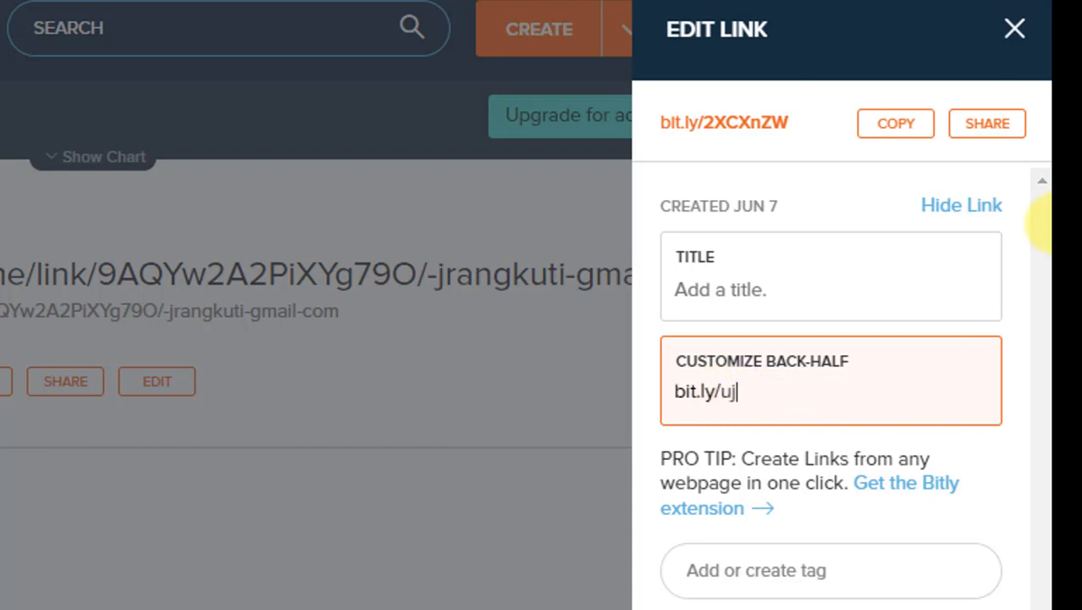
text(ianbaha)
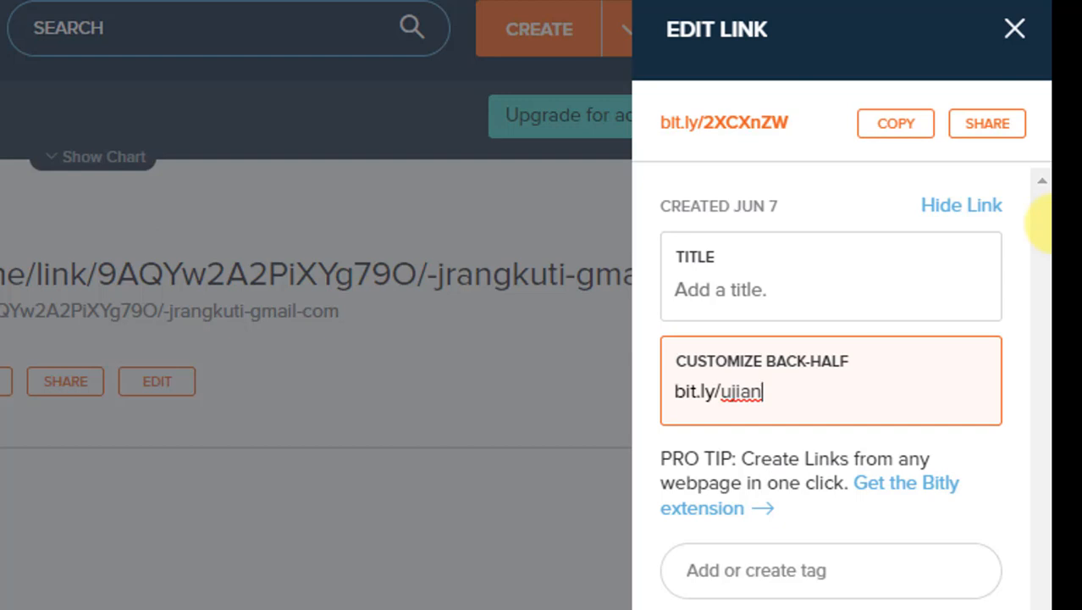
text(bahasainggris)
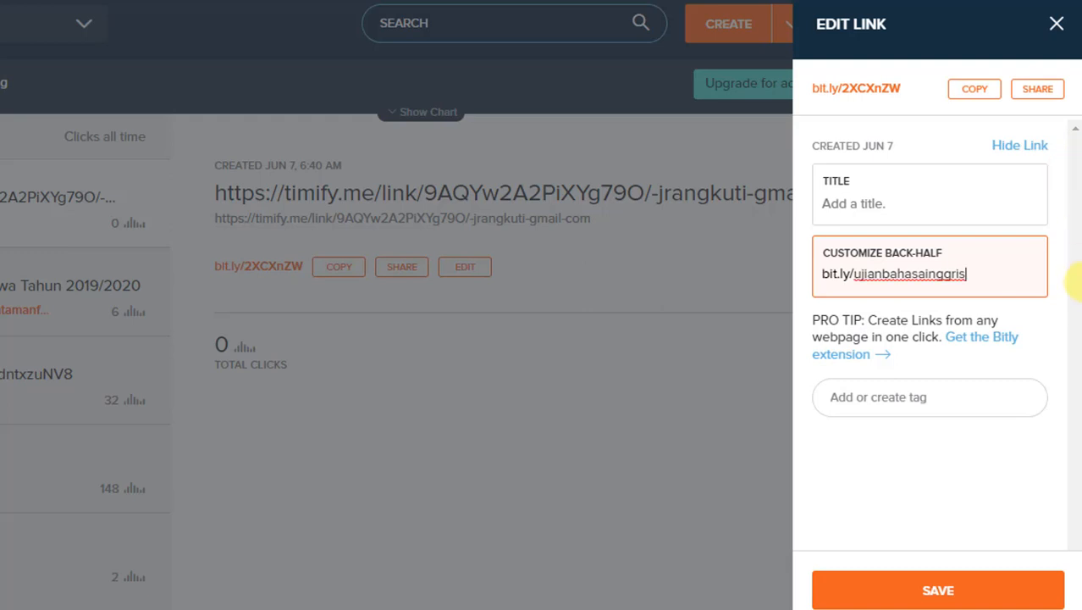
click(928, 470)
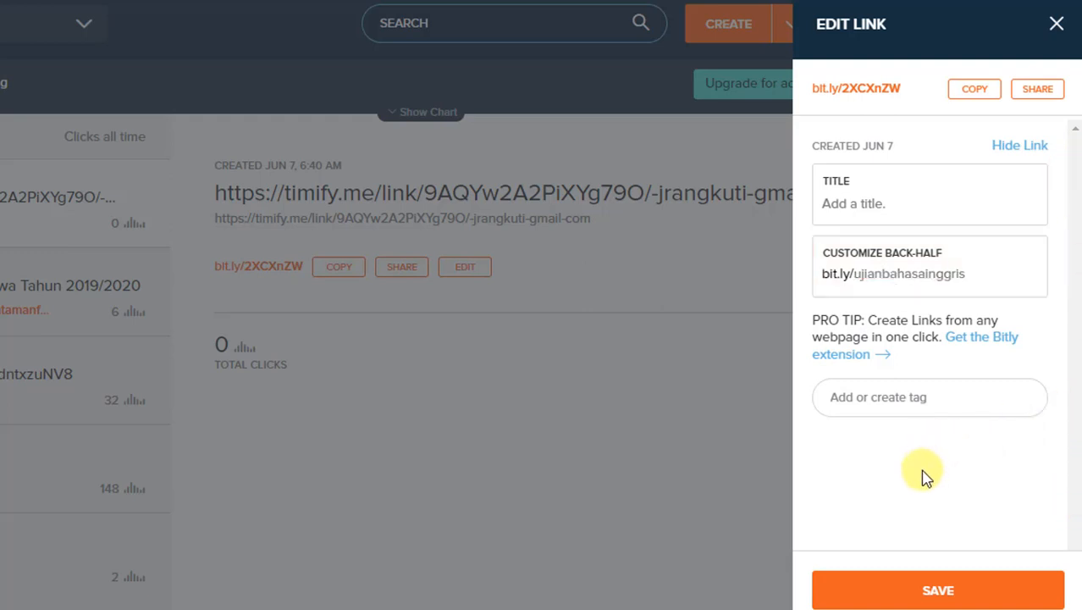
click(905, 583)
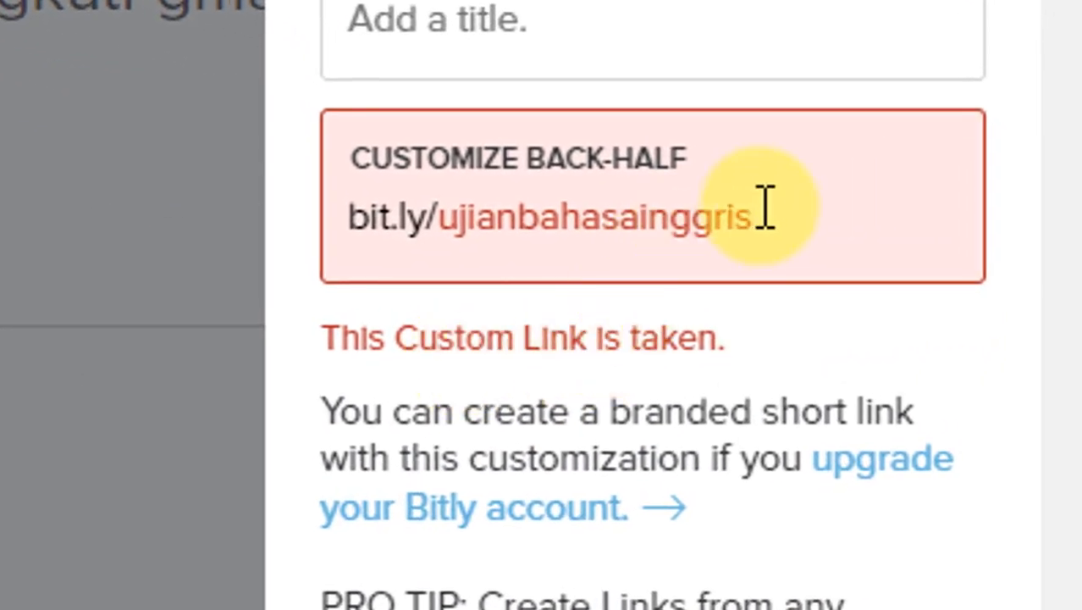
Abbreviate the back-half to ujianbhsnggris and save it
click(821, 228)
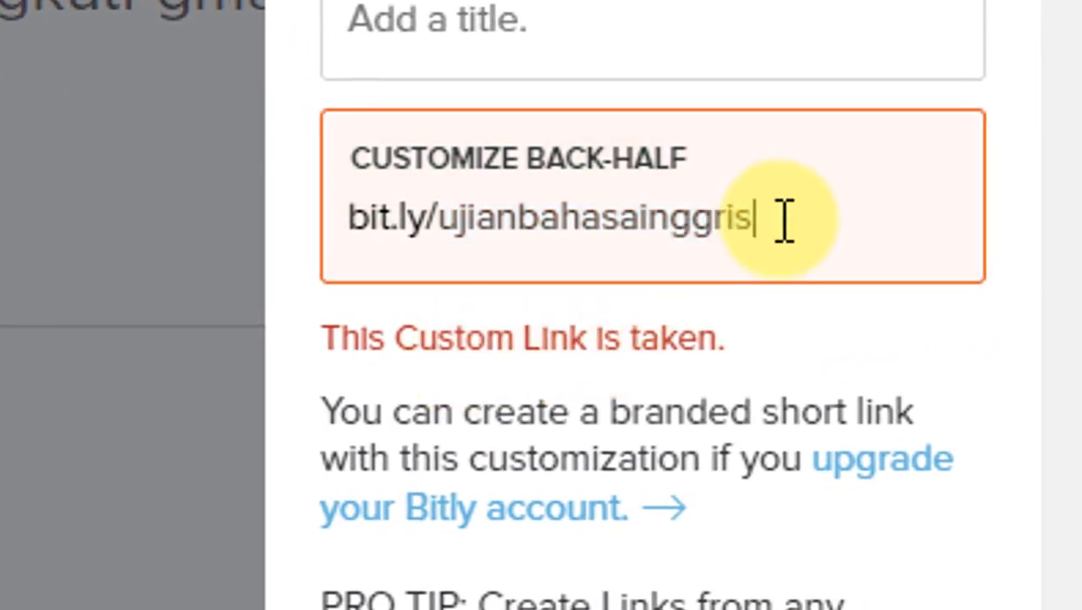
drag(744, 222, 546, 212)
click(648, 221)
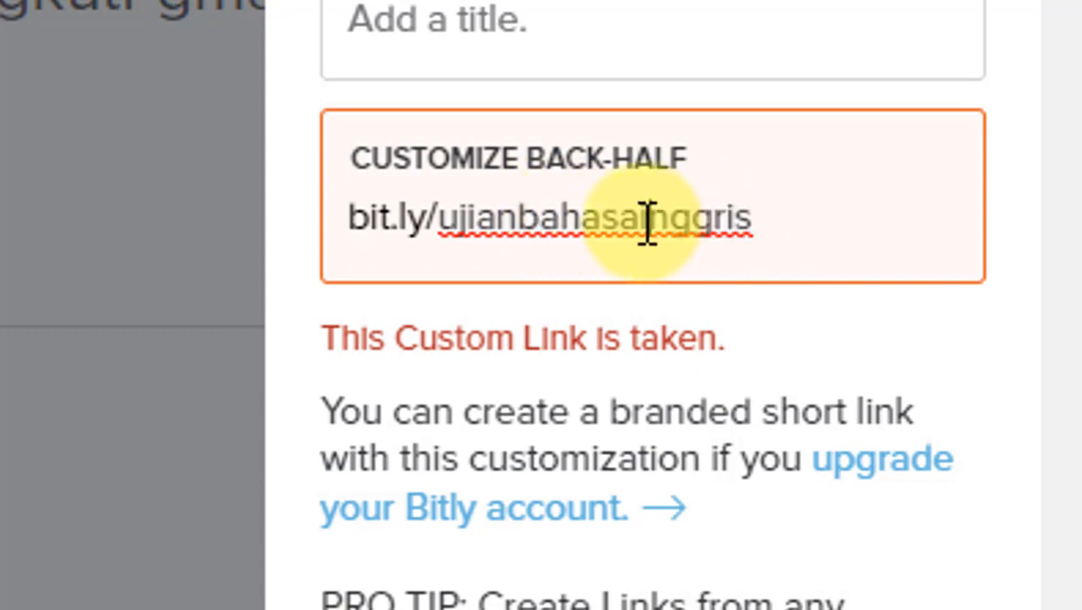
drag(645, 217, 516, 222)
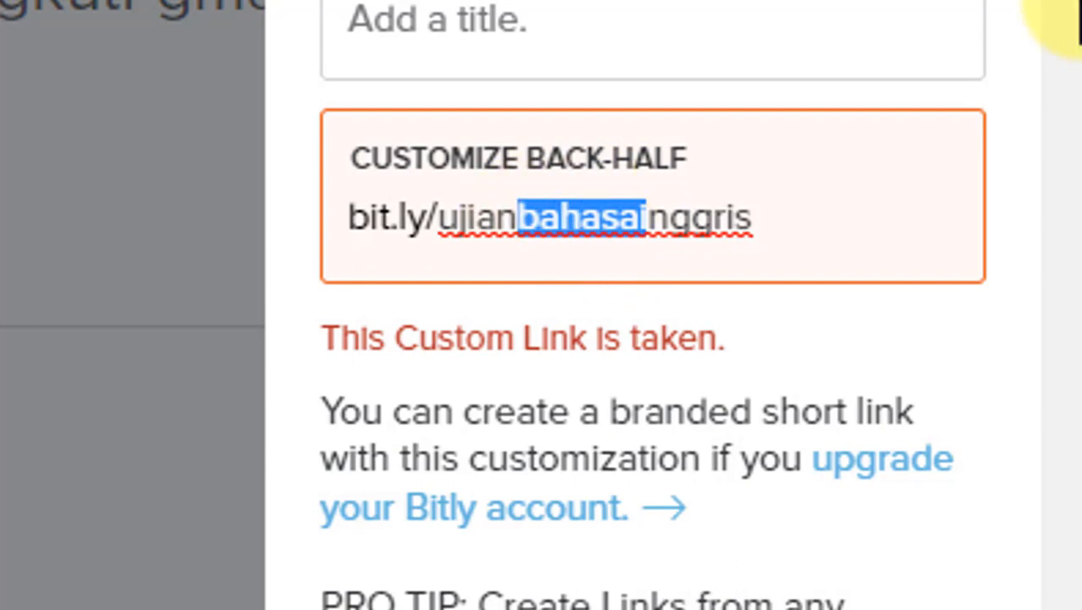
text(bhs)
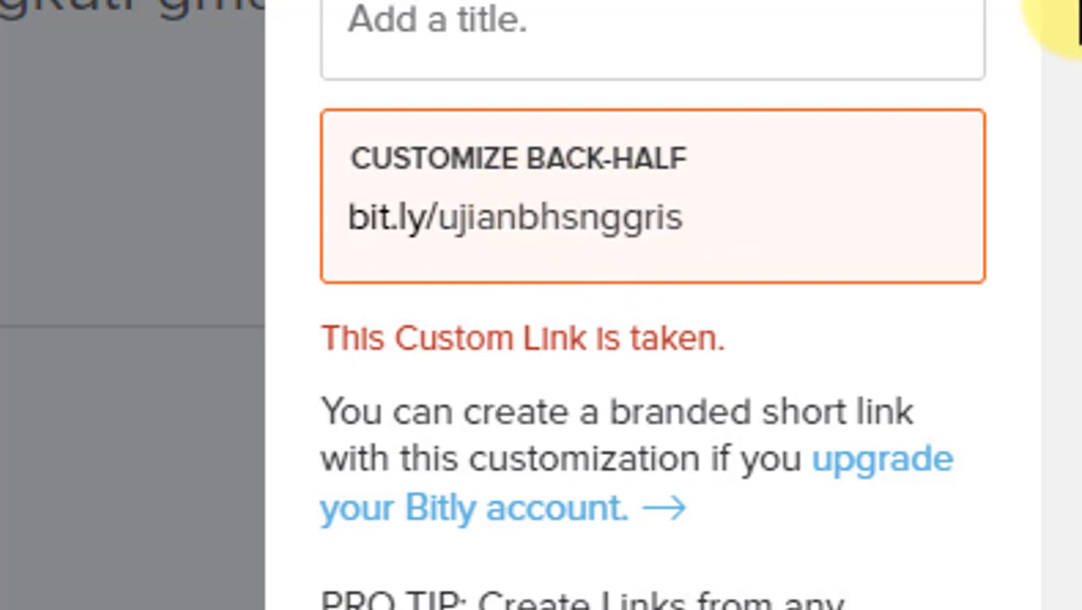
click(903, 560)
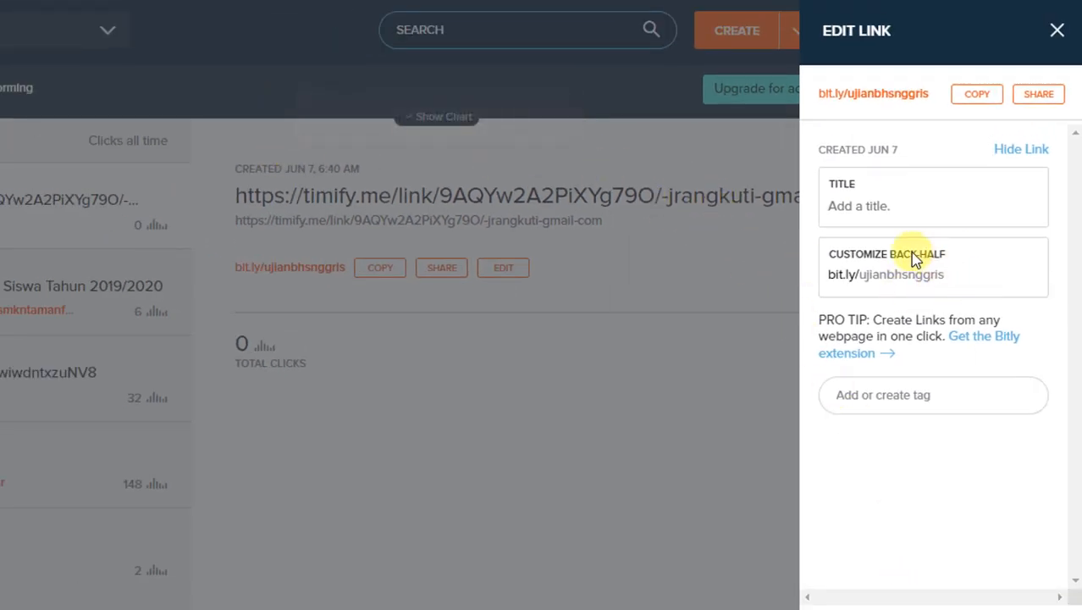
click(903, 275)
drag(954, 278, 805, 269)
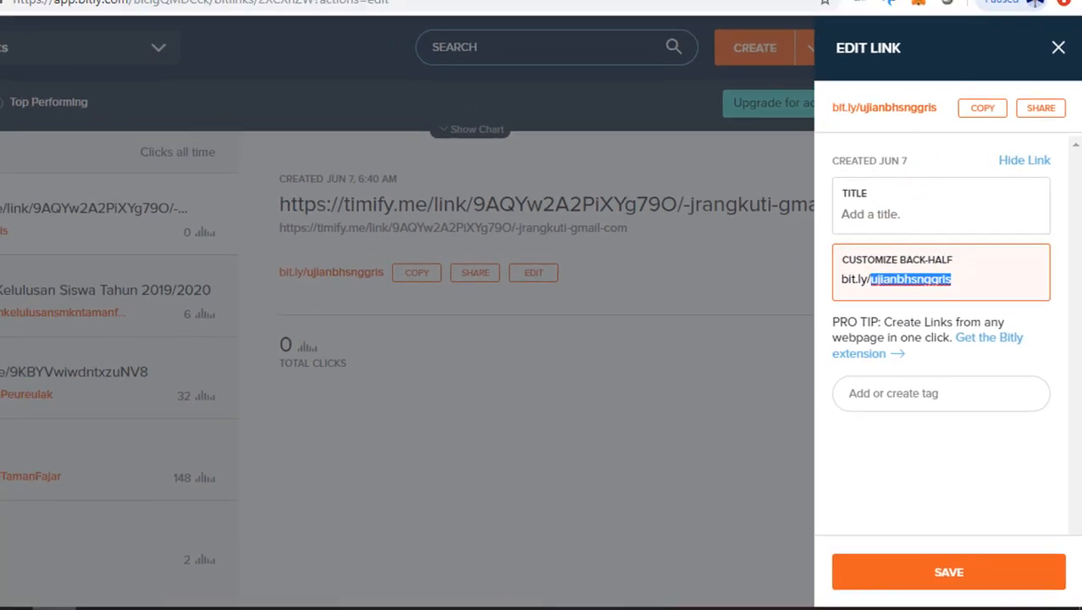
In a new tab, paste the copied back-half into the address bar and submit it
key(ctrl+t)
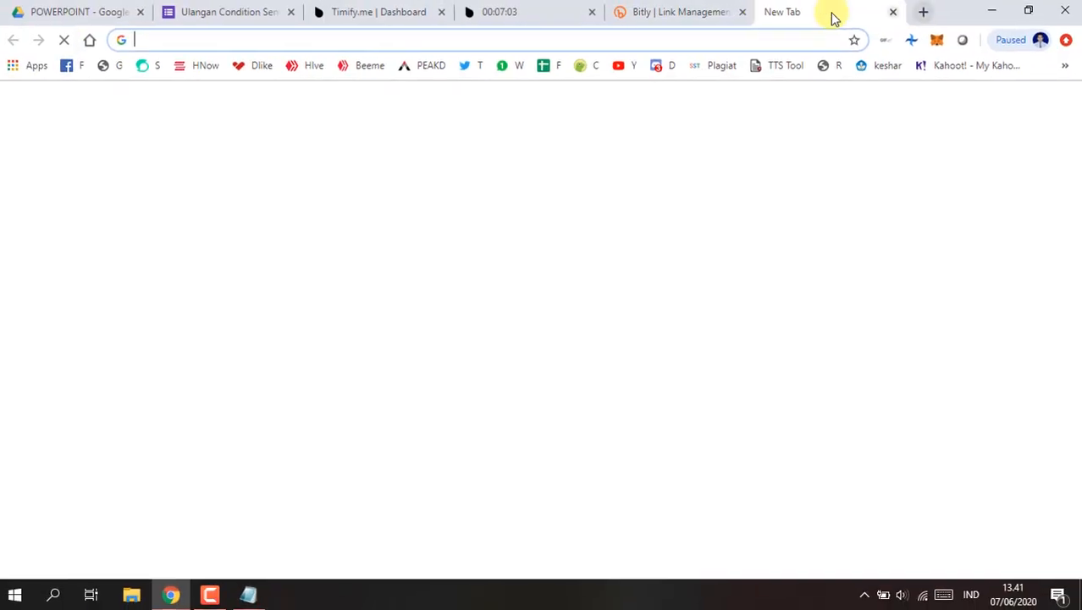
key(ctrl+v)
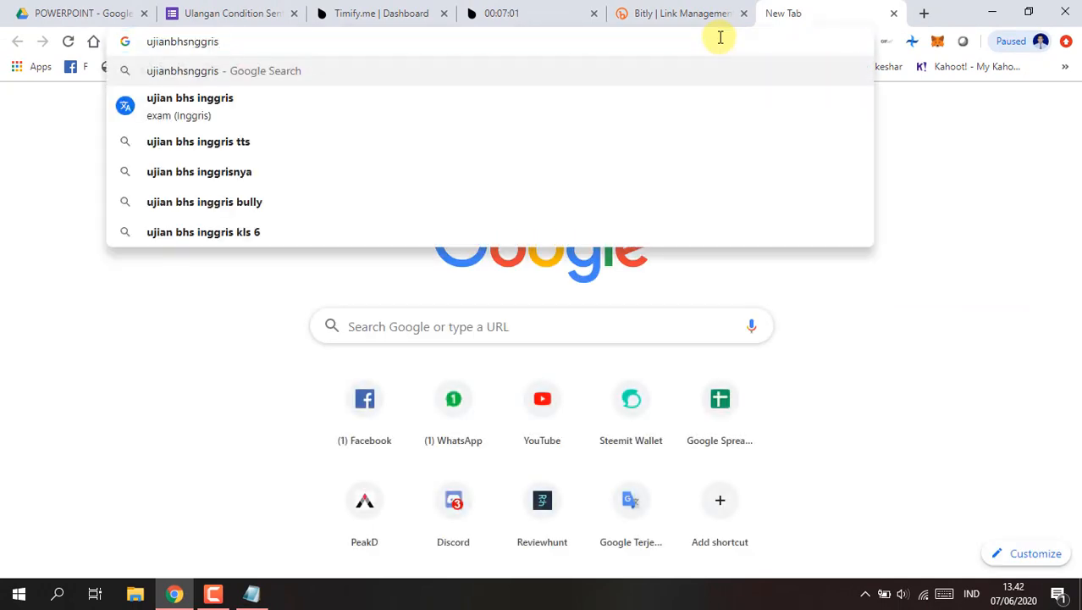
key(Return)
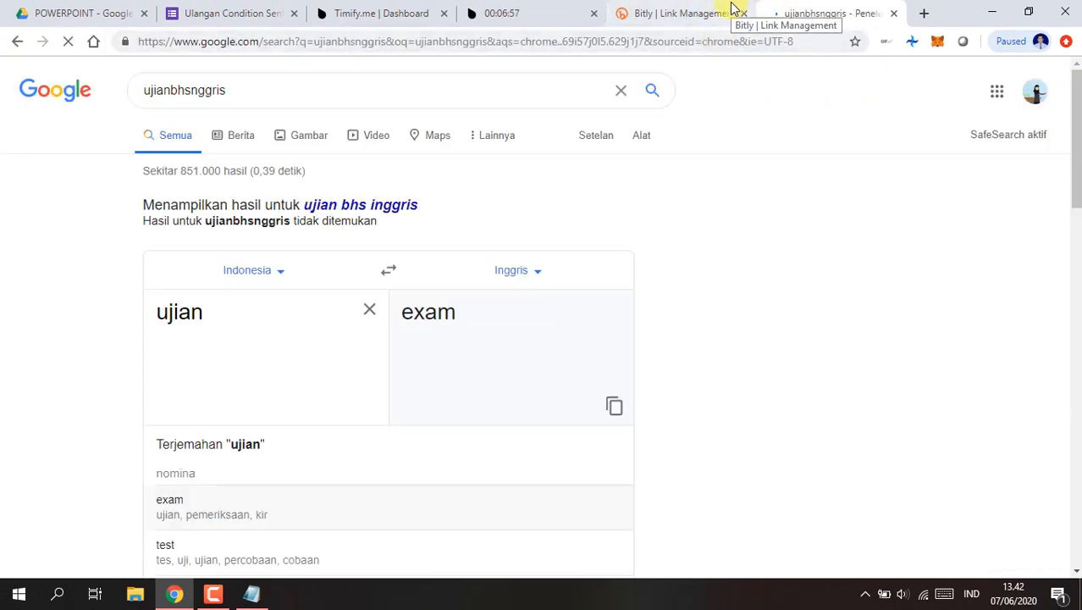
Copy the bit.ly/ujianbhsnggris short link from Bitly and load it to confirm it reaches the Timify test page
click(731, 10)
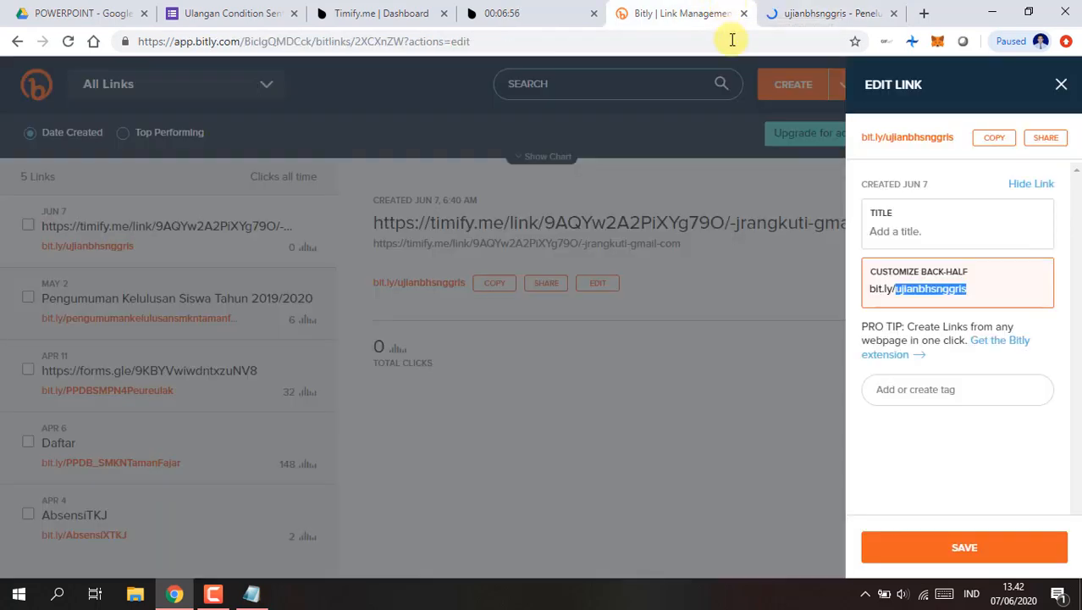
click(994, 137)
click(796, 13)
click(741, 40)
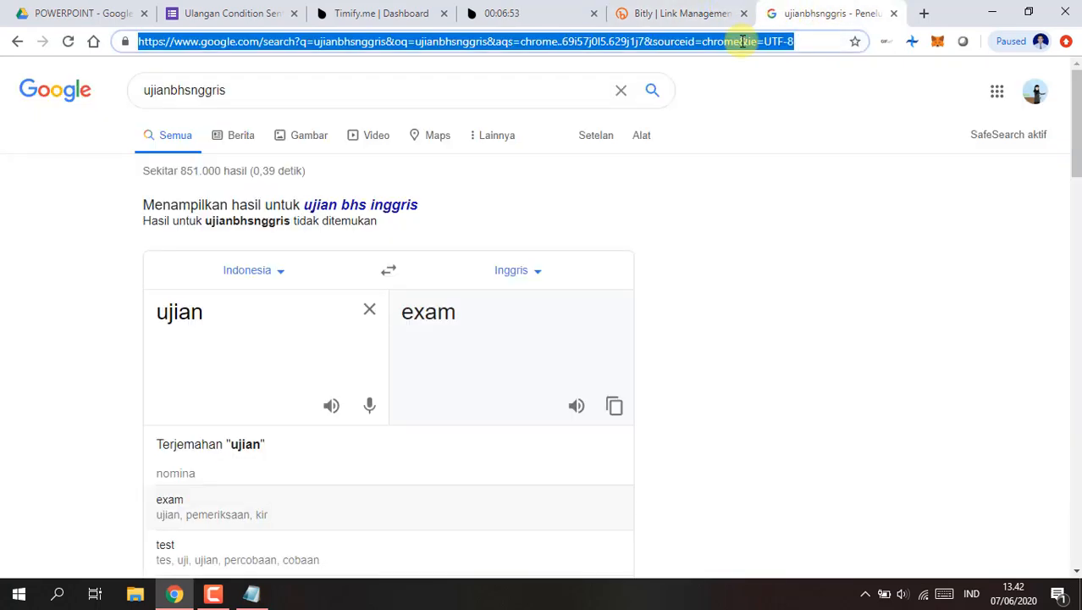
key(ctrl+v)
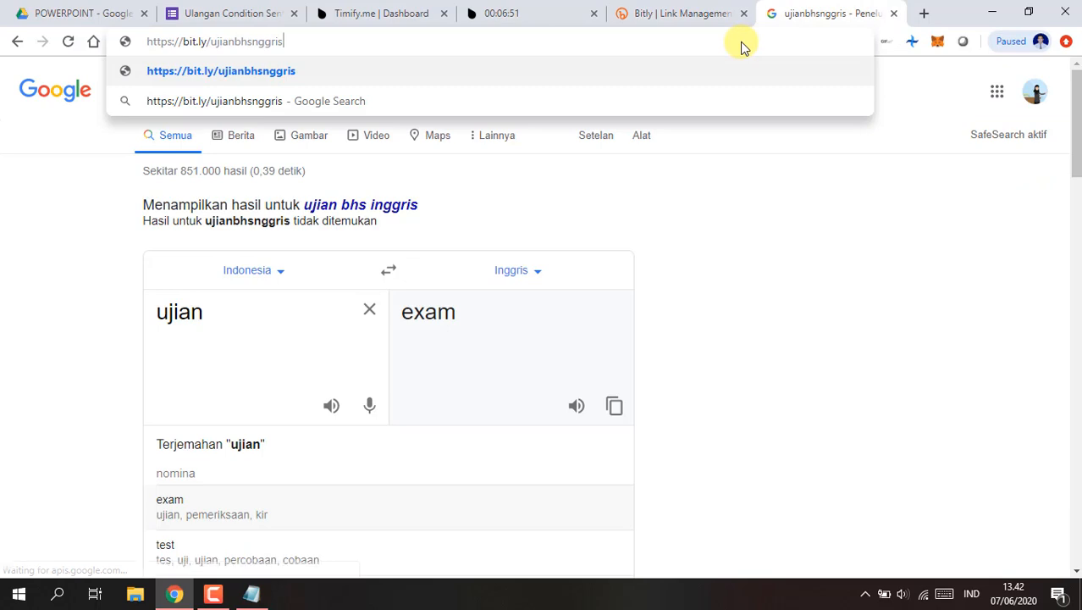
key(Return)
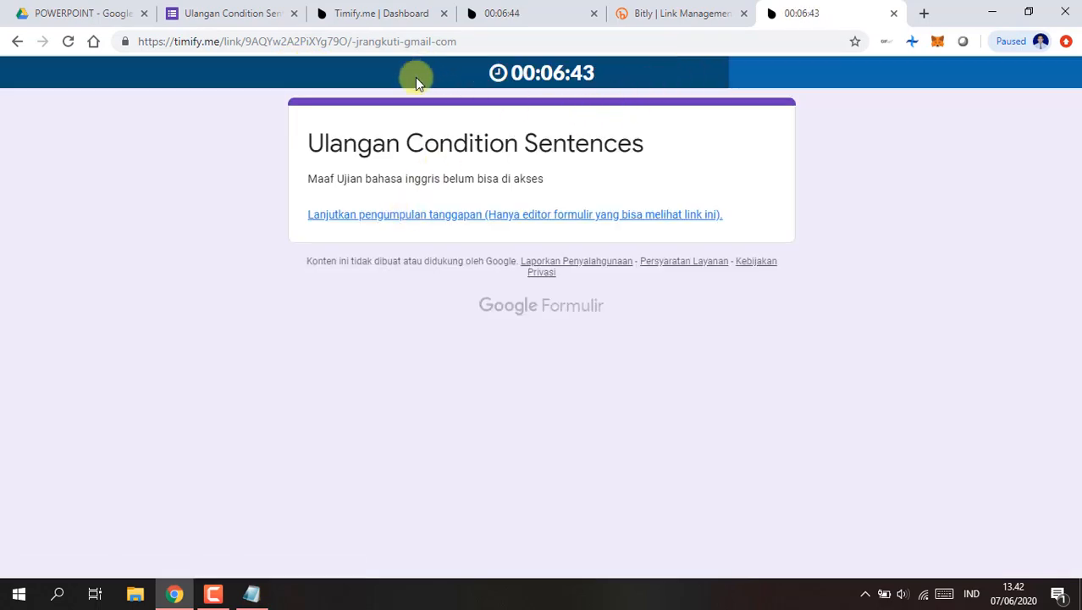
click(667, 11)
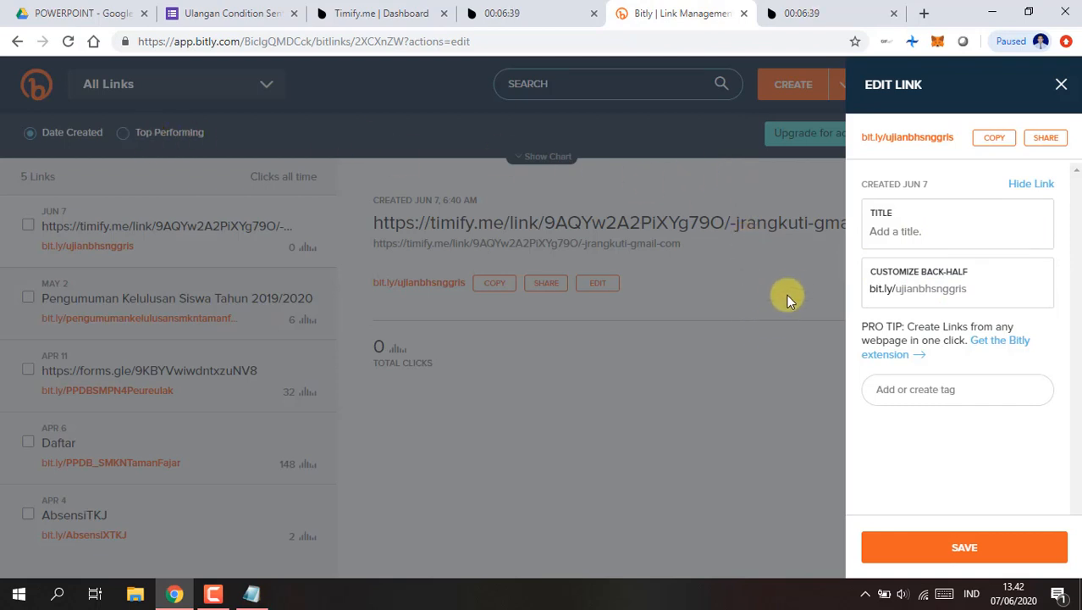
click(254, 594)
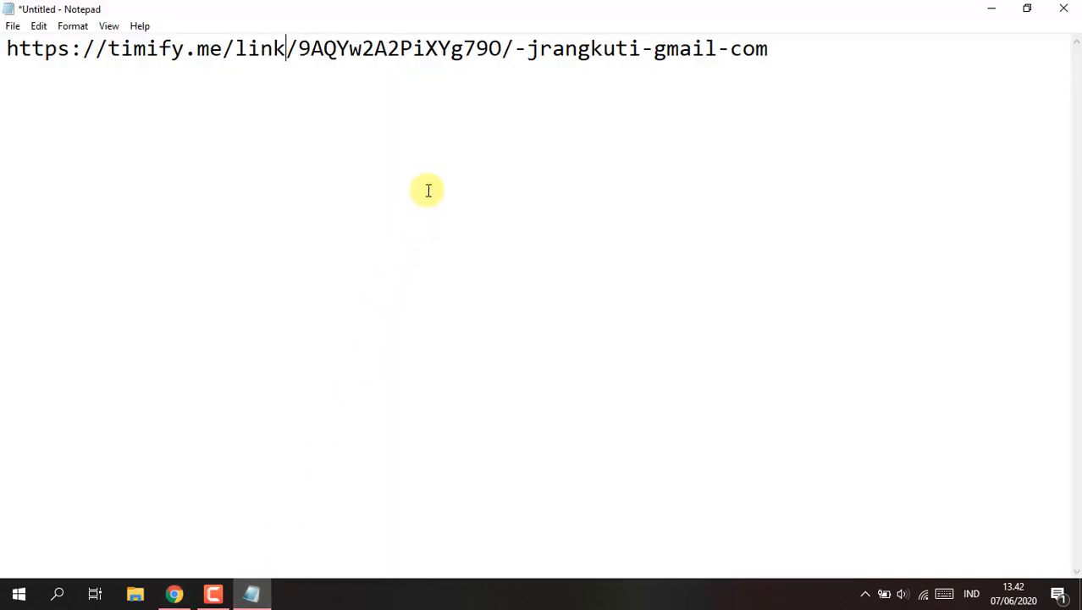
click(806, 42)
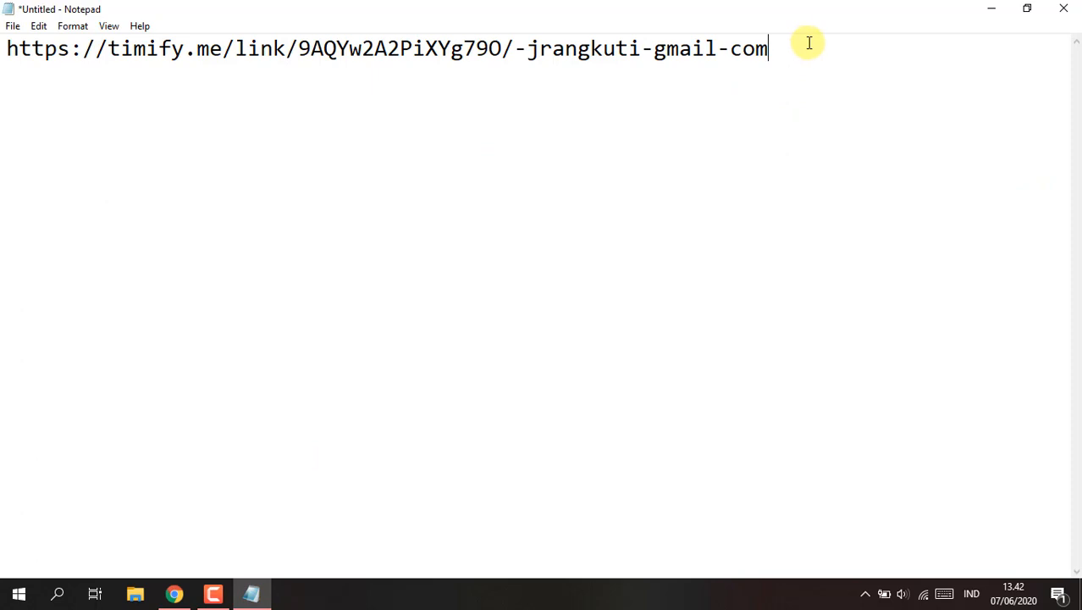
drag(807, 42, 1, 51)
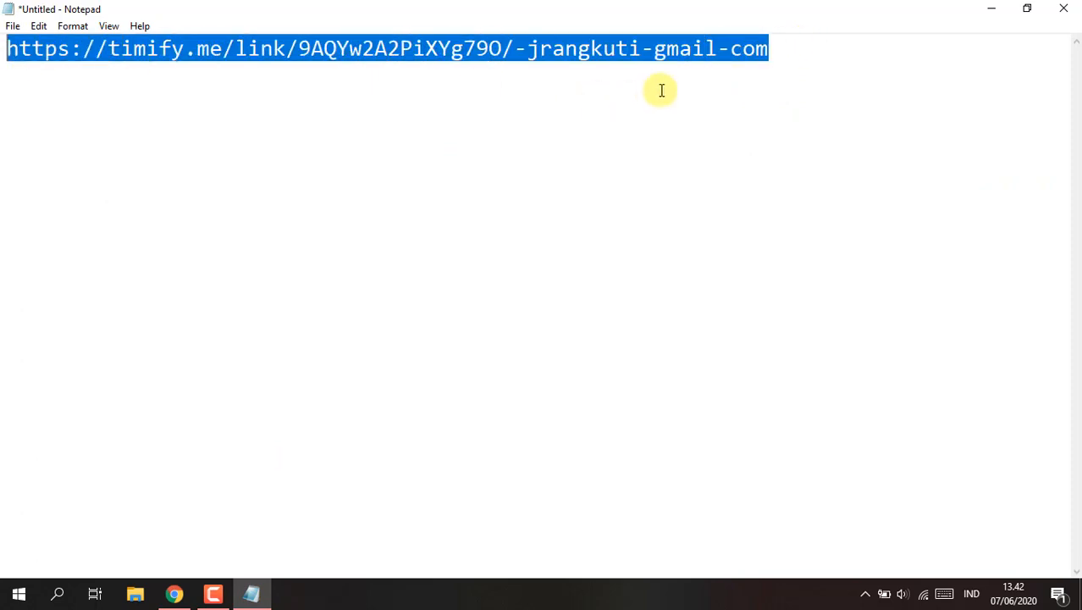
click(823, 49)
key(Return)
key(Return)
key(ctrl+v)
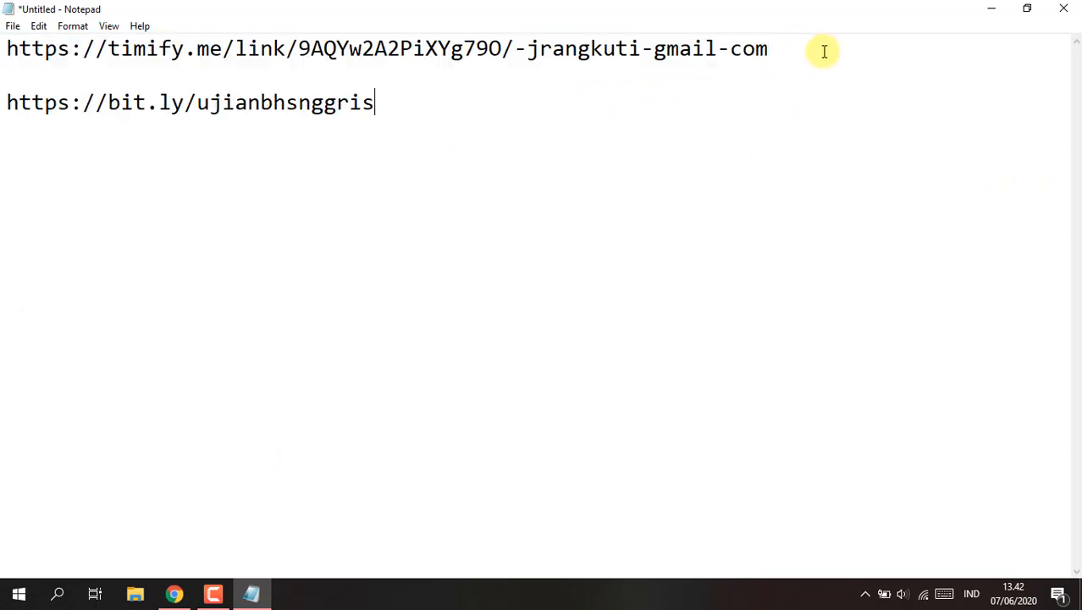